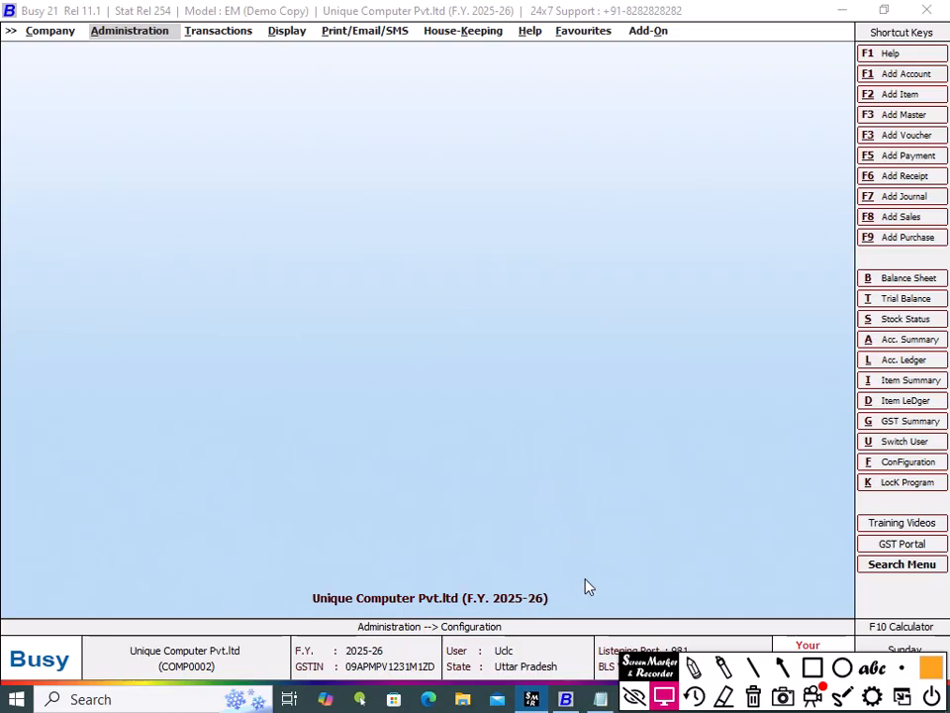
Switch to the open Notepad note, maximize its window and delete all of its existing text.
{"action": "left_click", "coordinate": [599, 699]}
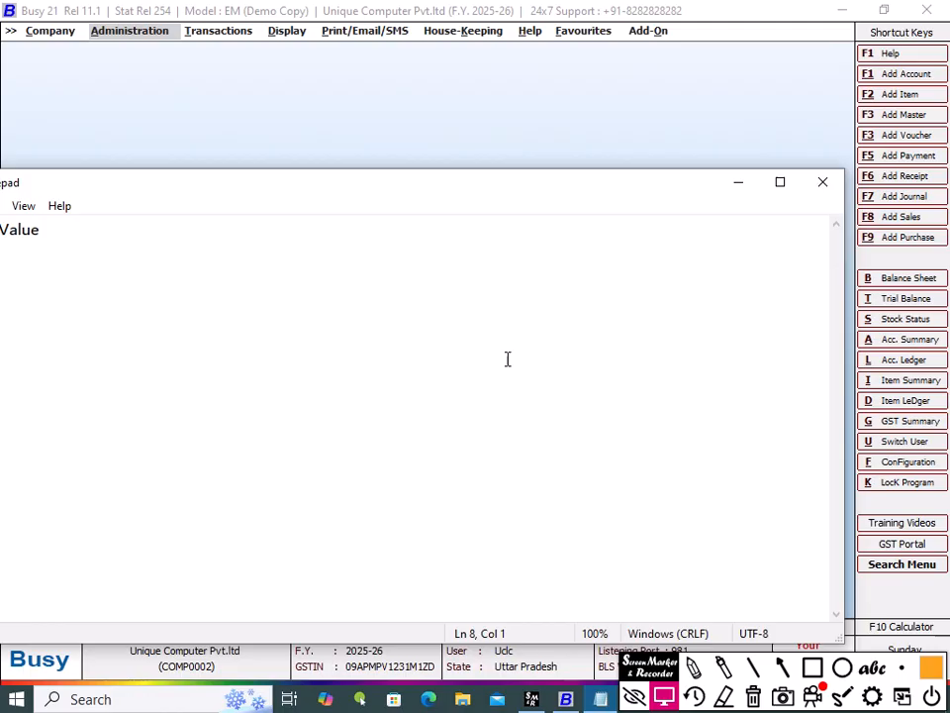
{"action": "left_click", "coordinate": [780, 181]}
{"action": "left_click_drag", "start_coordinate": [347, 327], "coordinate": [4, 11]}
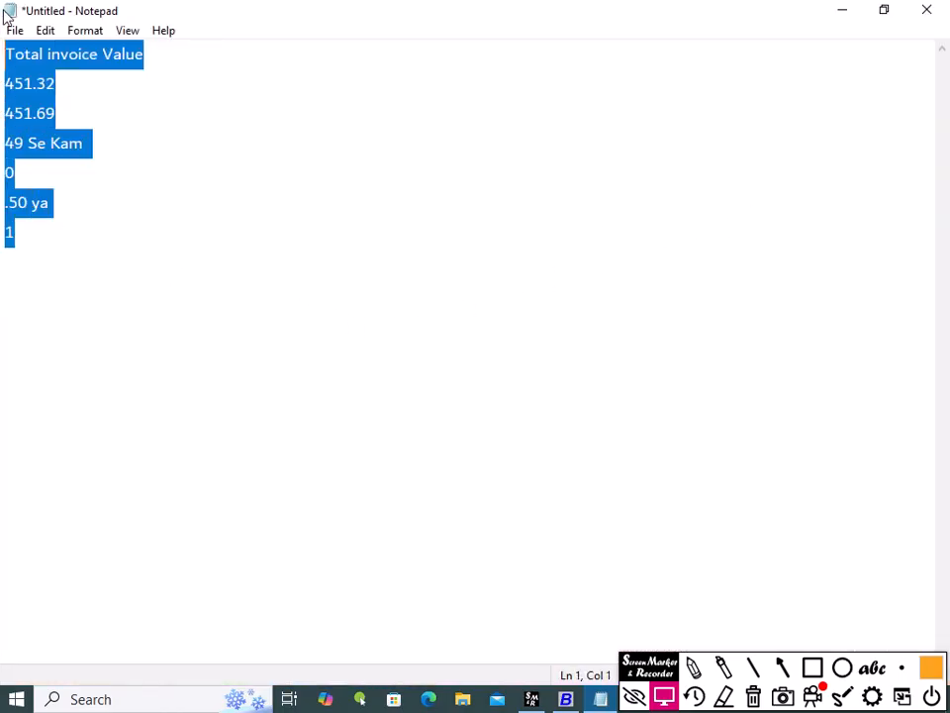
{"action": "key", "text": "Delete"}
Write "Batch Wise" and "Product Manufacturing Date" on separate lines below a blank first line.
{"action": "key", "text": "Return"}
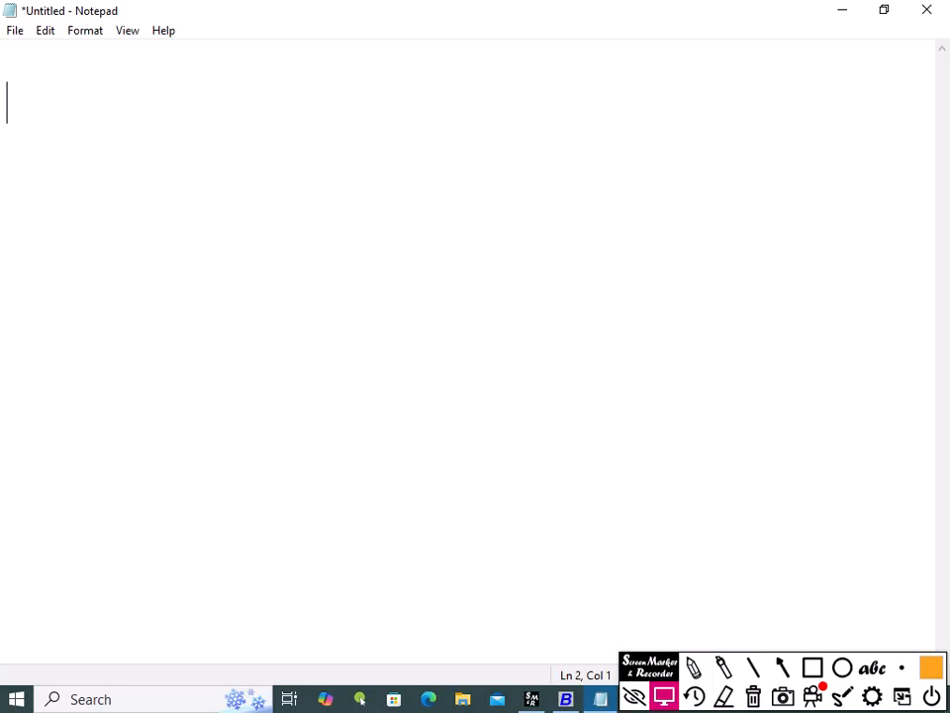
{"action": "type", "text": "Batch Wise"}
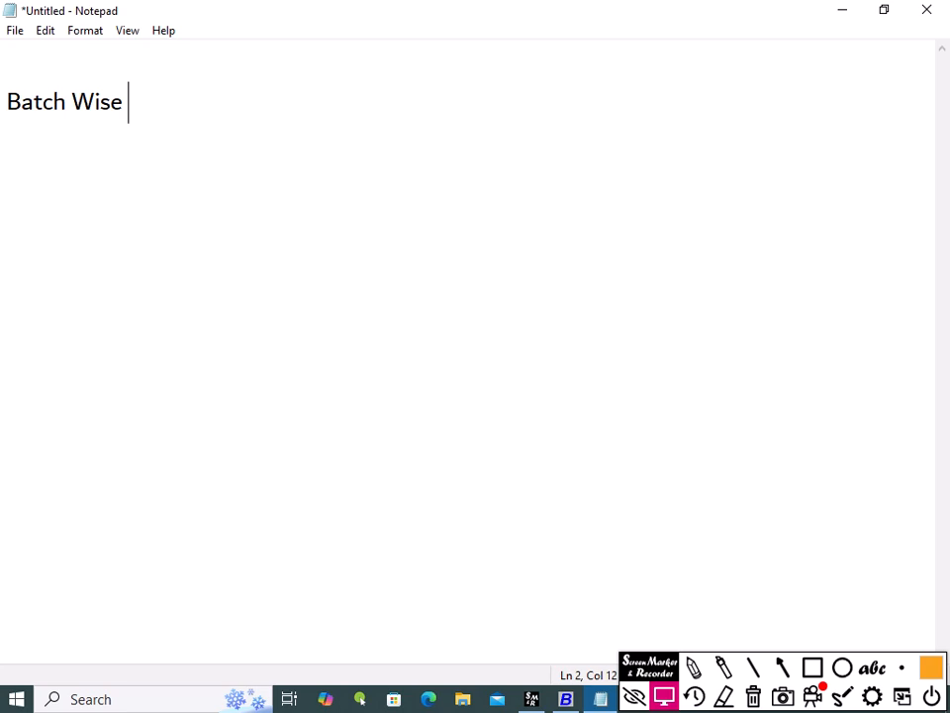
{"action": "key", "text": "Return"}
{"action": "type", "text": "Product "}
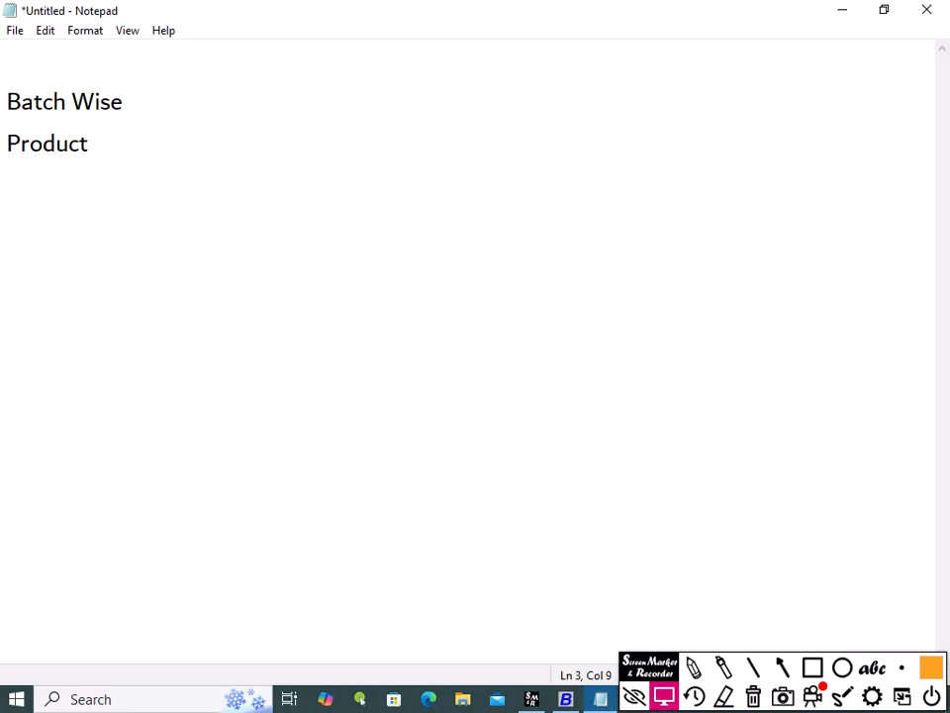
{"action": "type", "text": "Man"}
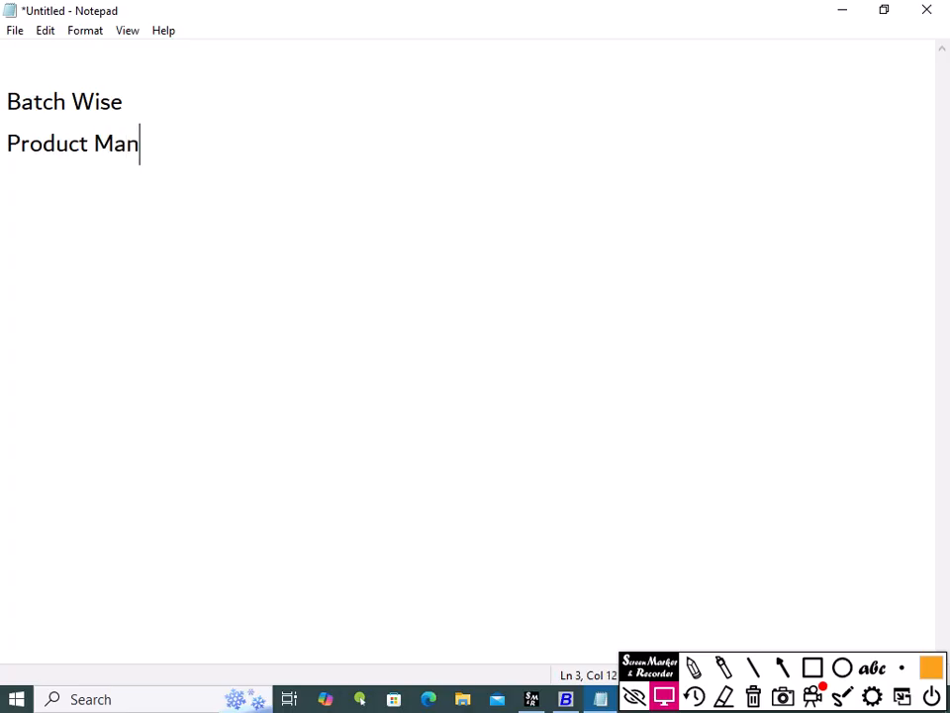
{"action": "type", "text": "ufactur"}
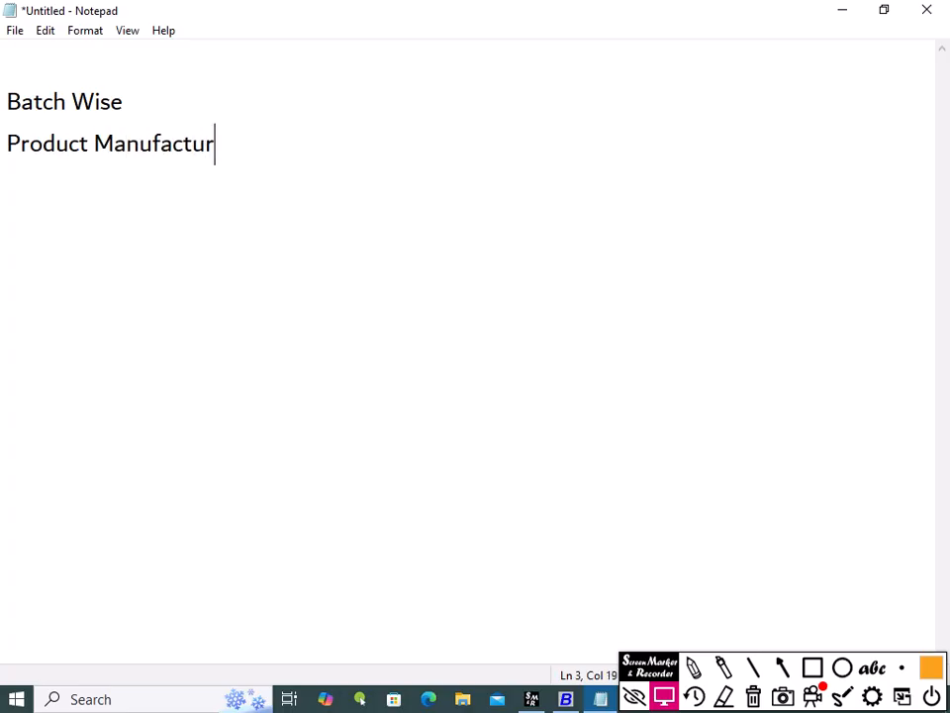
{"action": "type", "text": "ing Date"}
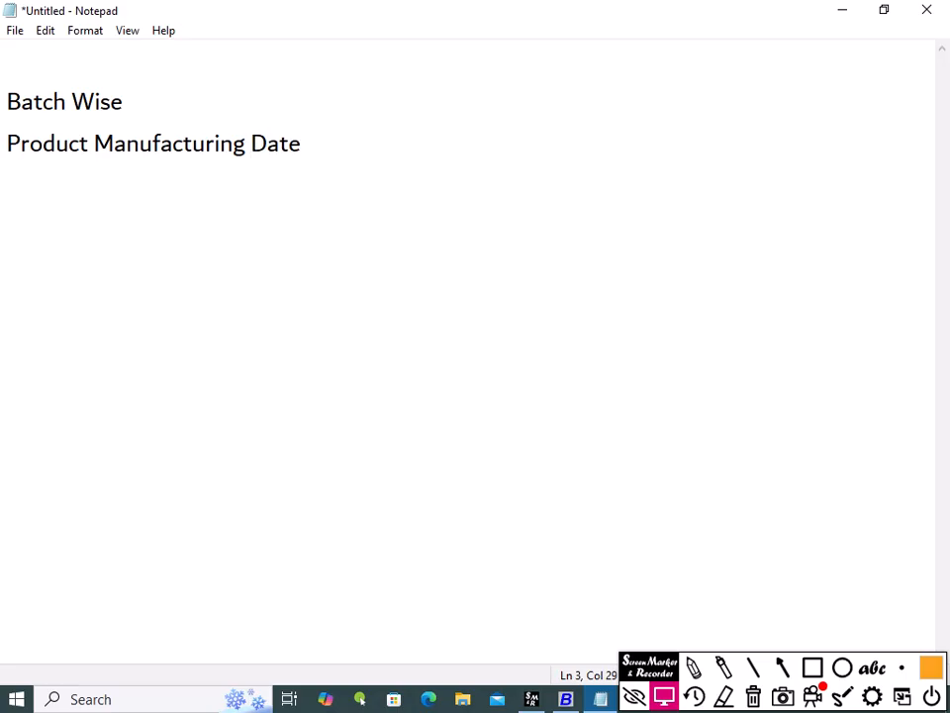
Add the line "Expiry Date" below the manufacturing date line.
{"action": "key", "text": "Return"}
{"action": "type", "text": "Expier"}
{"action": "key", "text": "BackSpace"}
{"action": "key", "text": "BackSpace"}
{"action": "type", "text": "r"}
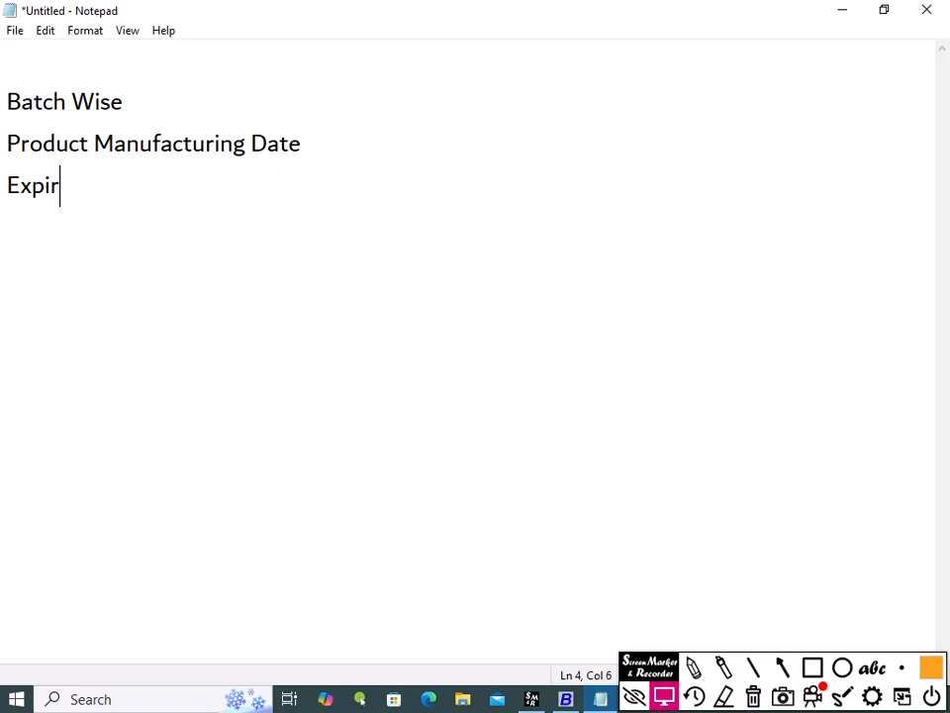
{"action": "type", "text": "y Date"}
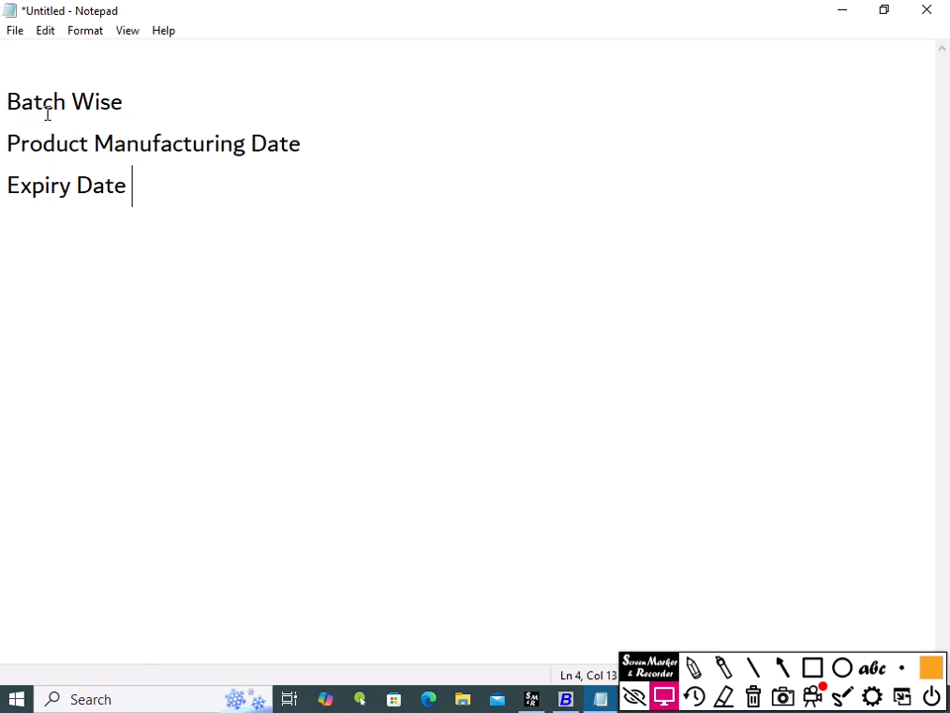
{"action": "left_click_drag", "start_coordinate": [114, 144], "coordinate": [313, 167]}
{"action": "left_click", "coordinate": [308, 167]}
{"action": "left_click_drag", "start_coordinate": [2, 189], "coordinate": [140, 190]}
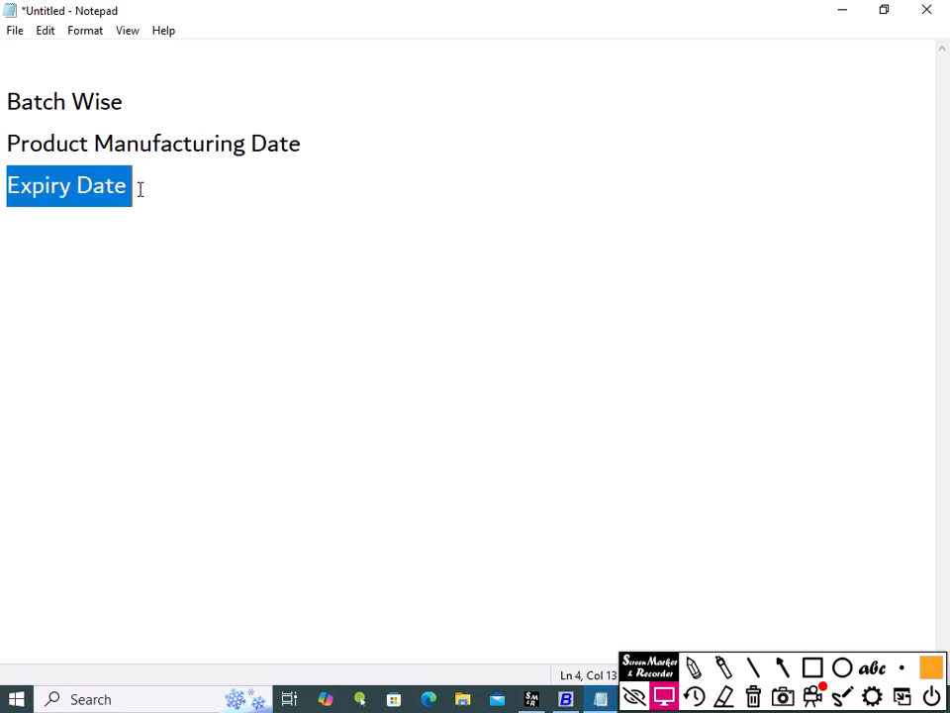
{"action": "left_click", "coordinate": [140, 190]}
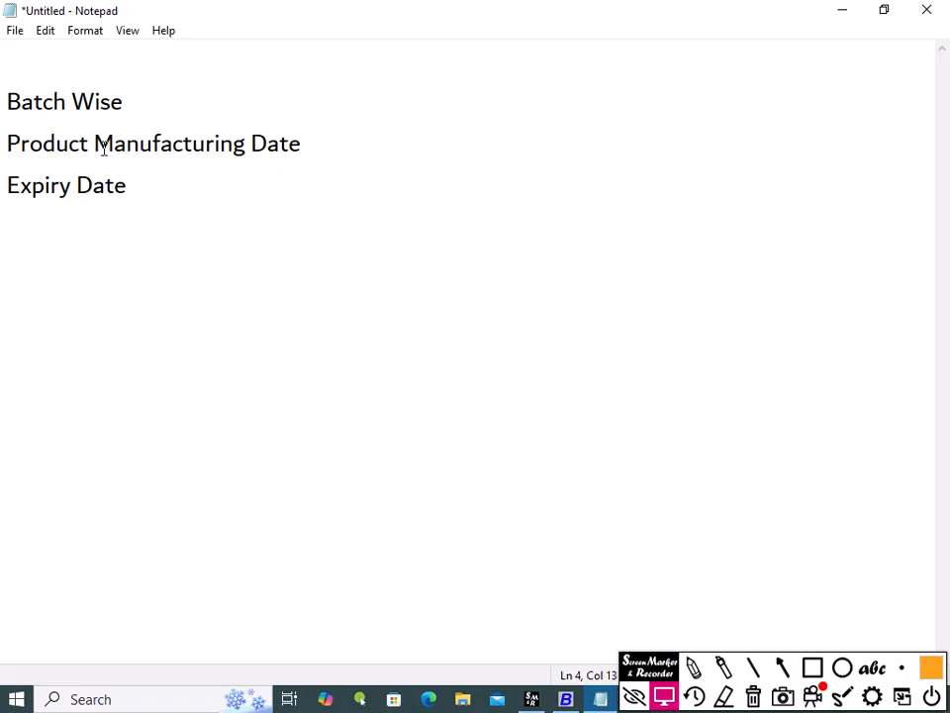
{"action": "left_click_drag", "start_coordinate": [96, 148], "coordinate": [307, 148]}
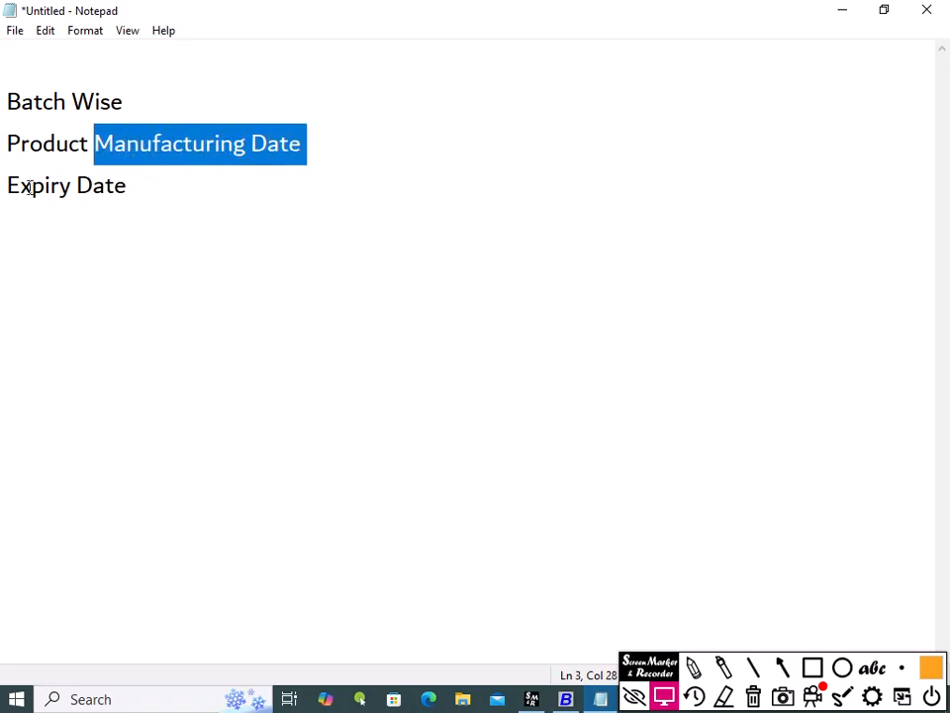
{"action": "left_click_drag", "start_coordinate": [5, 181], "coordinate": [124, 188]}
{"action": "left_click", "coordinate": [154, 241]}
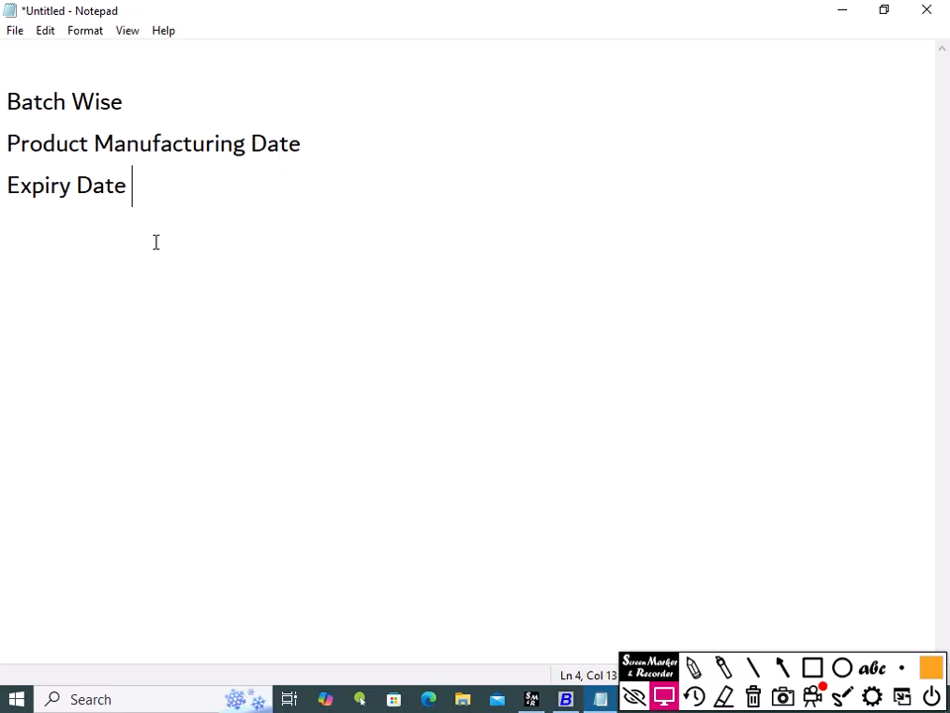
Minimize the note, return to Busy and open the Inventory section of the Features / Options configuration.
{"action": "left_click", "coordinate": [844, 10]}
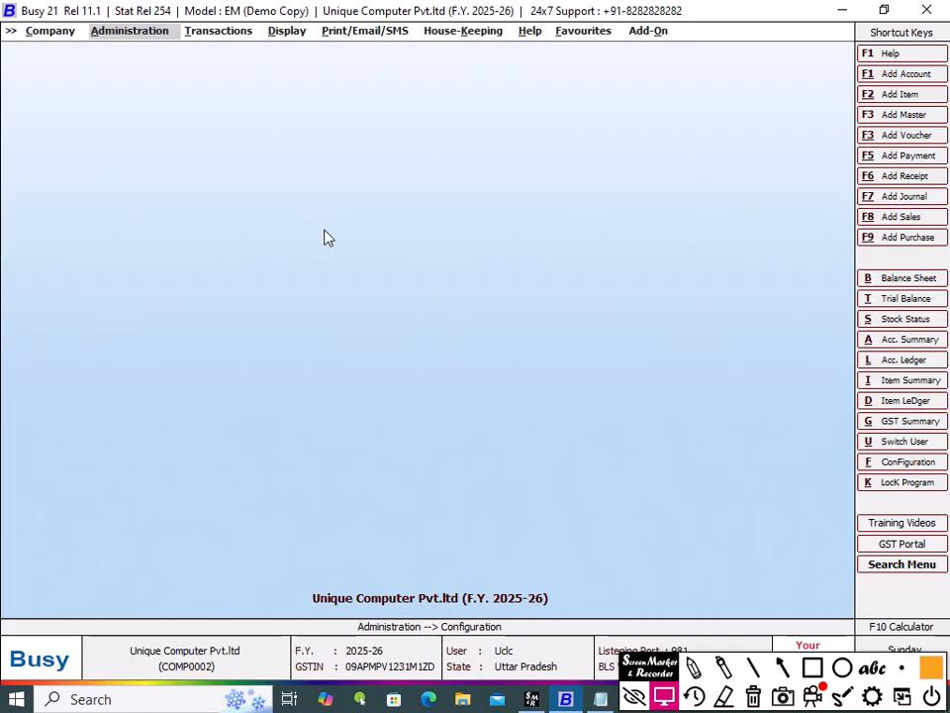
{"action": "left_click", "coordinate": [133, 38]}
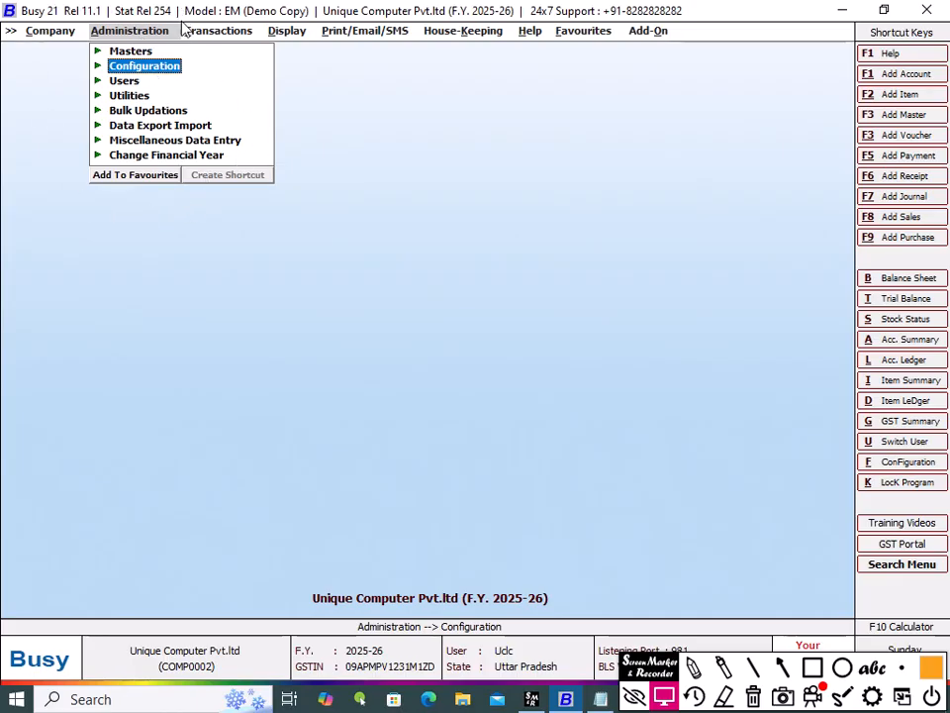
{"action": "left_click", "coordinate": [153, 67]}
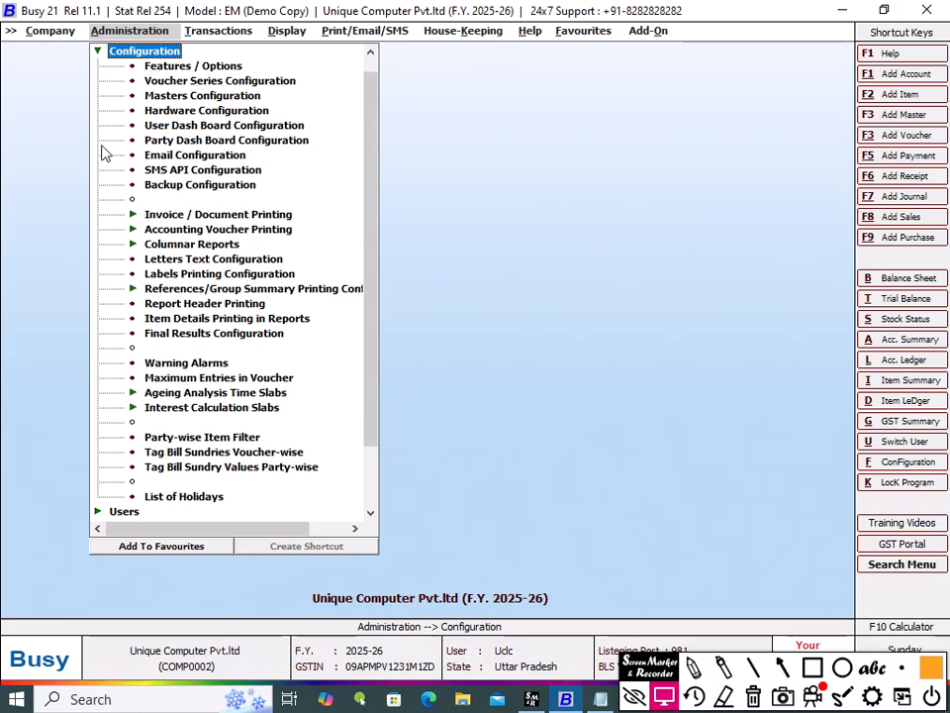
{"action": "double_click", "coordinate": [223, 67]}
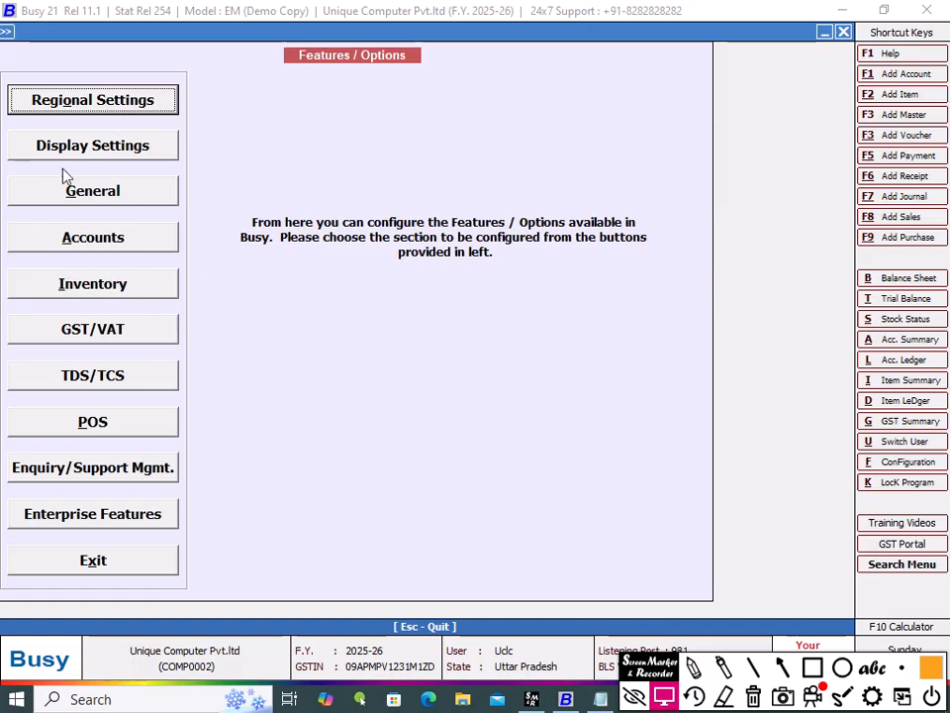
{"action": "left_click", "coordinate": [101, 285]}
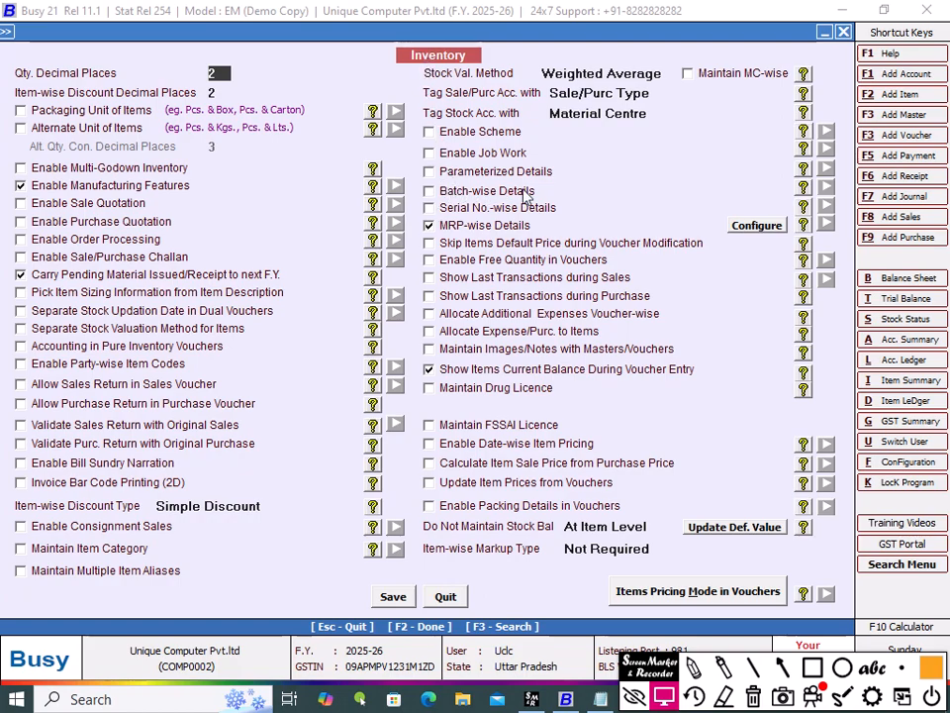
Enable Batch-wise Details and choose Full Date Format for the batch manufacturing date.
{"action": "left_click", "coordinate": [428, 192]}
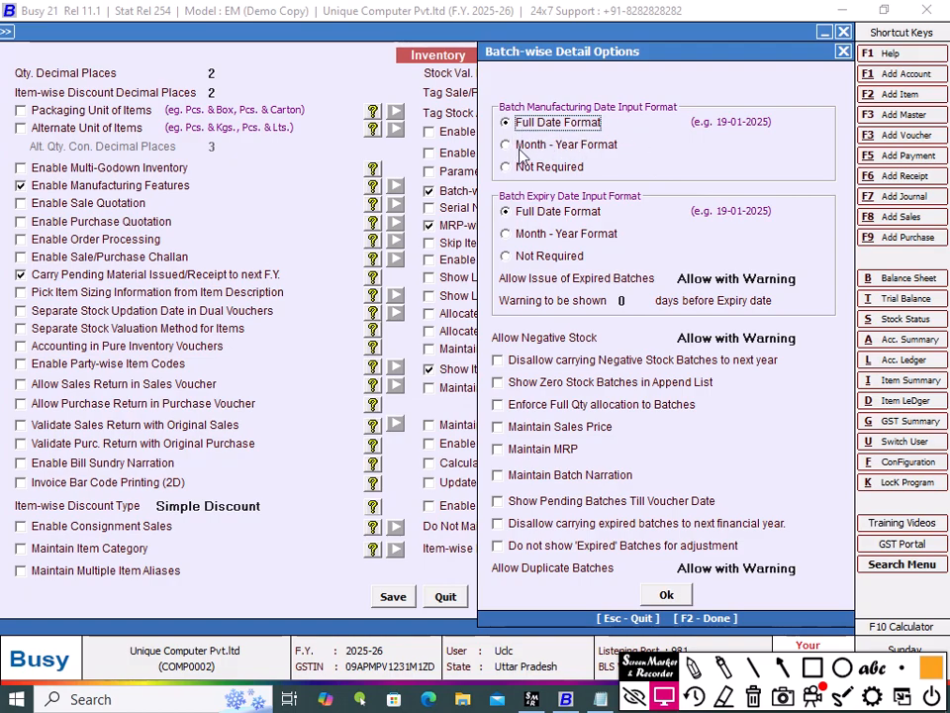
{"action": "left_click", "coordinate": [507, 146]}
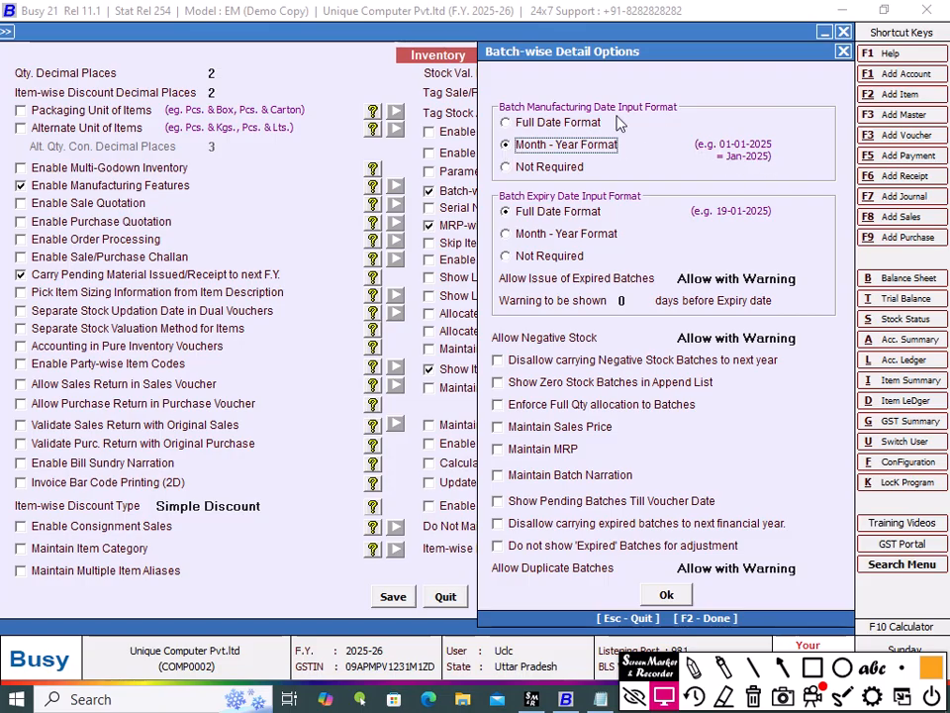
{"action": "left_click", "coordinate": [506, 122]}
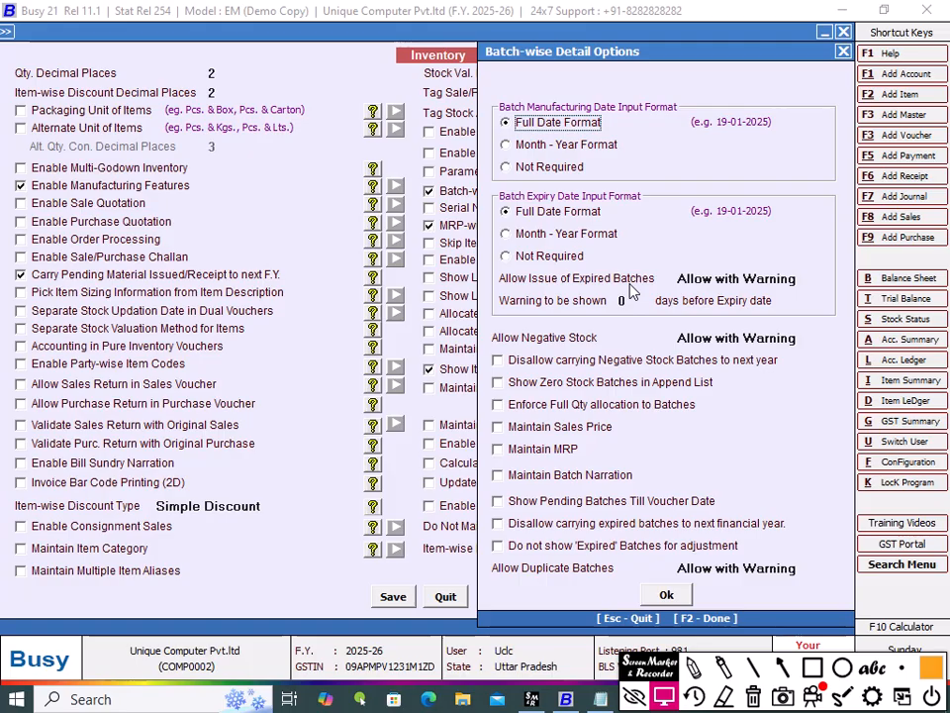
Set Allow Issue of Expired Batches to Don't Allow, then save the inventory settings and leave the configuration.
{"action": "left_click", "coordinate": [789, 278]}
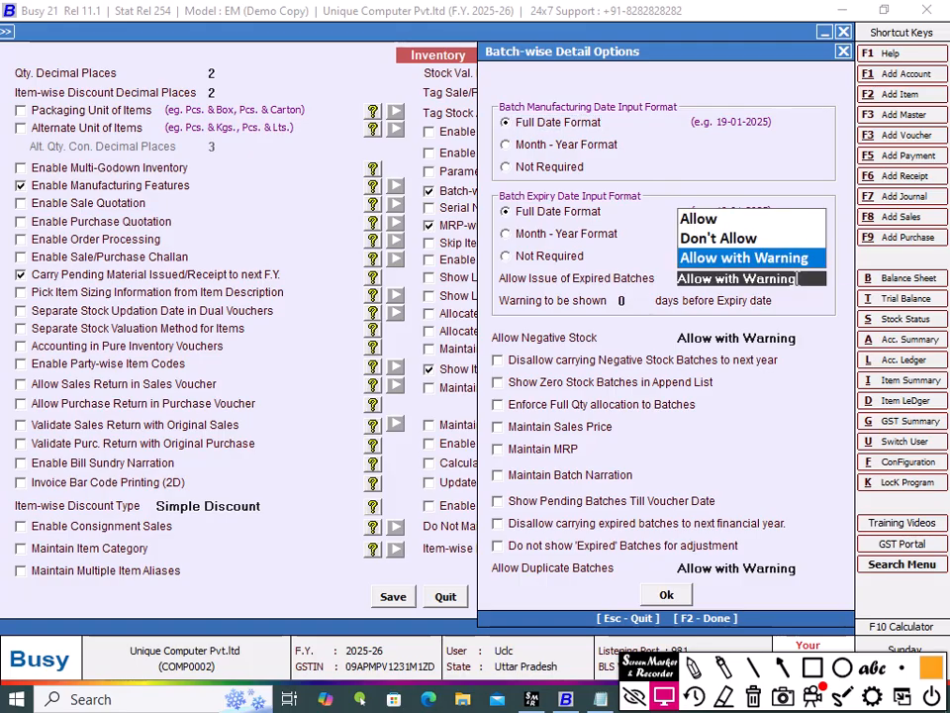
{"action": "left_click", "coordinate": [736, 241]}
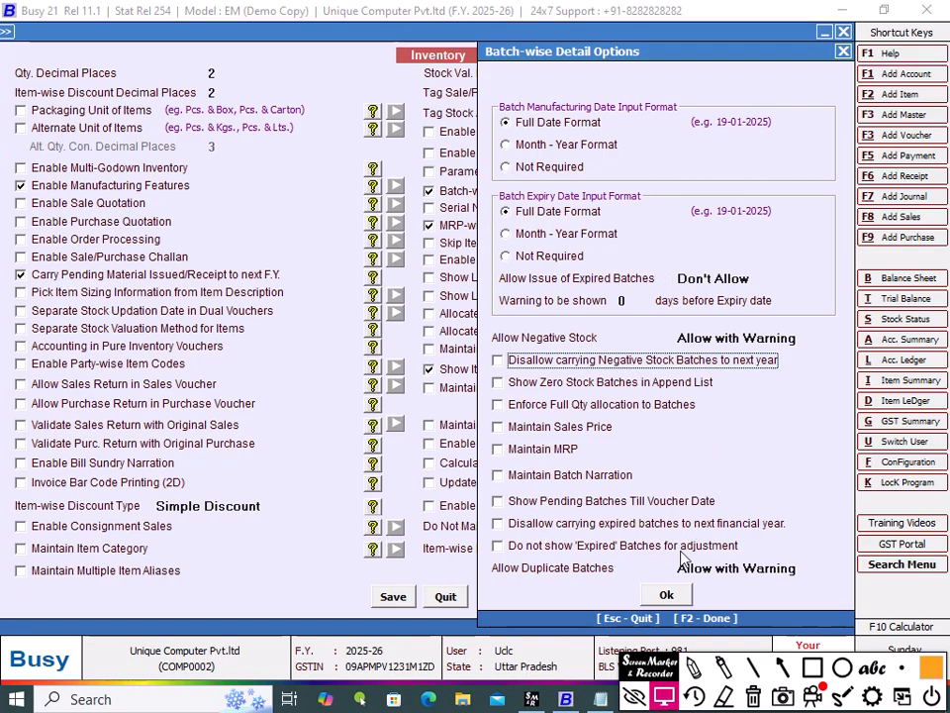
{"action": "left_click", "coordinate": [669, 596]}
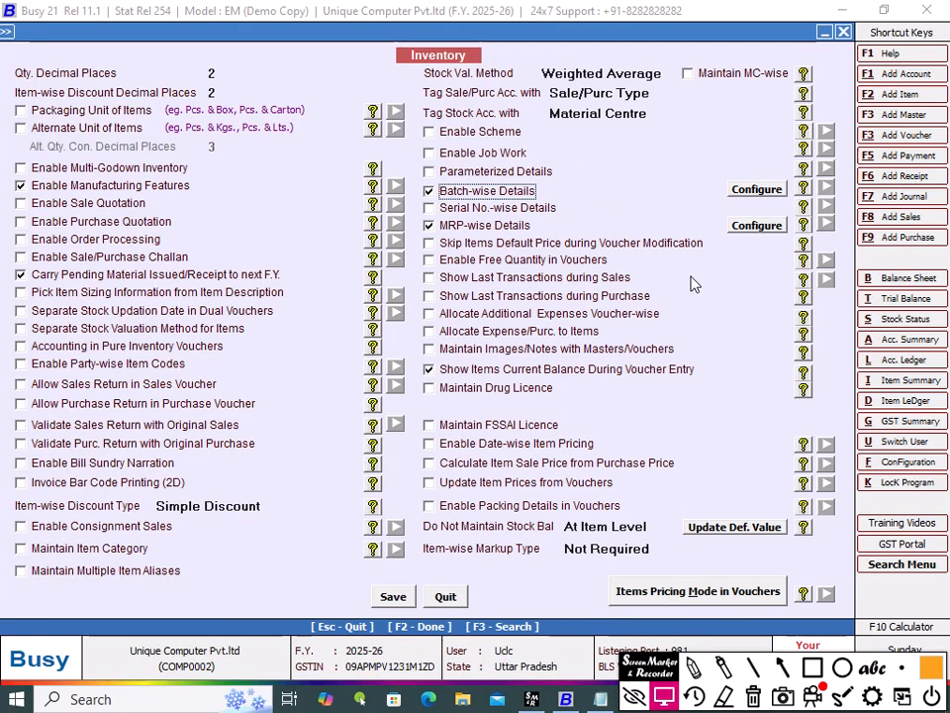
{"action": "left_click", "coordinate": [392, 597]}
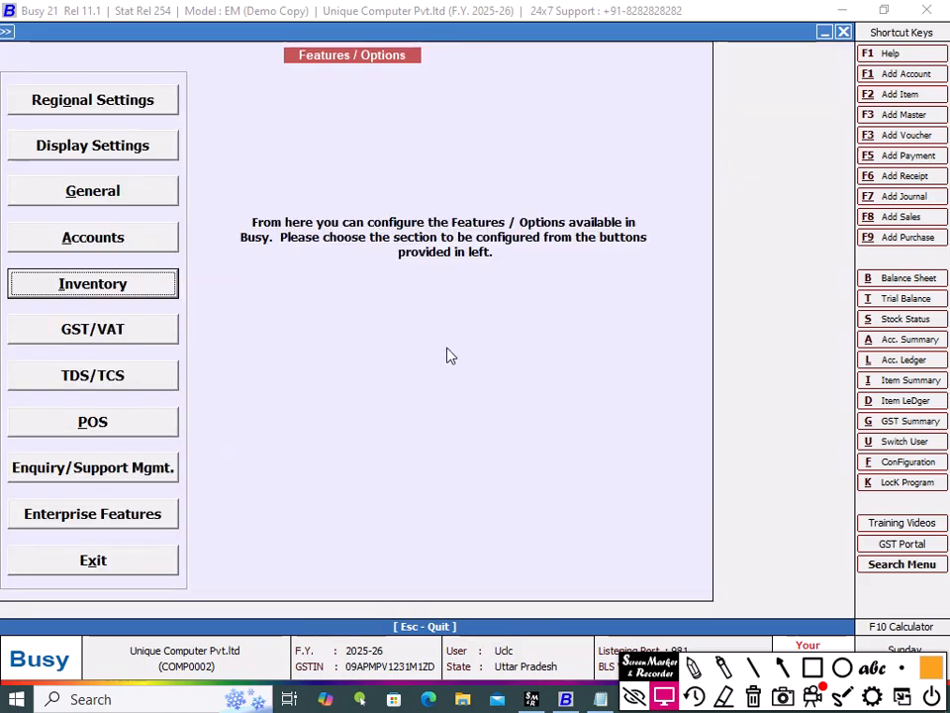
{"action": "key", "text": "Escape"}
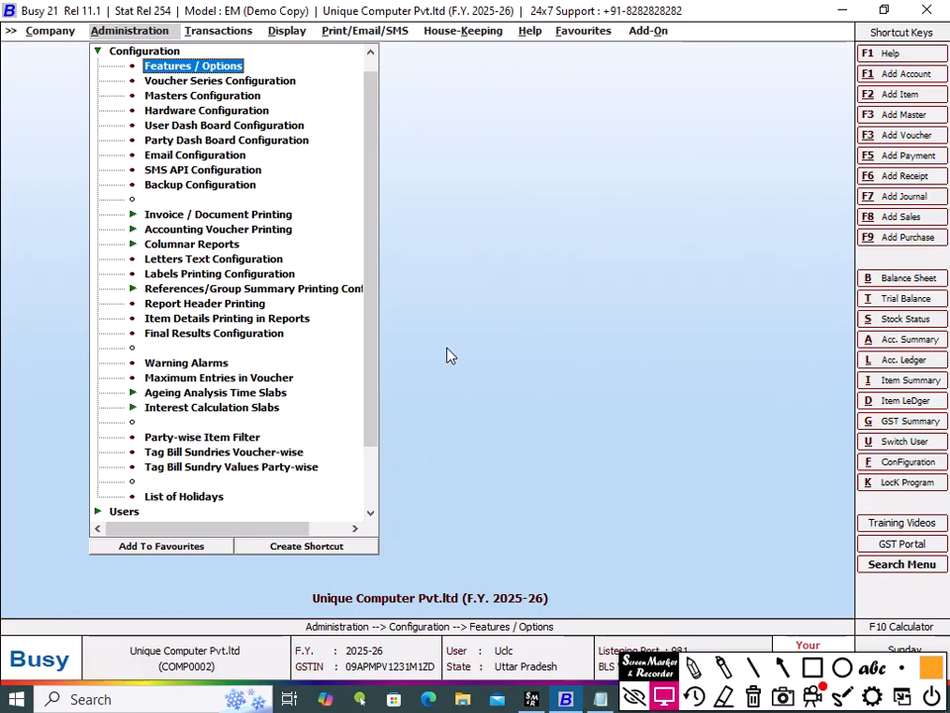
{"action": "key", "text": "Escape"}
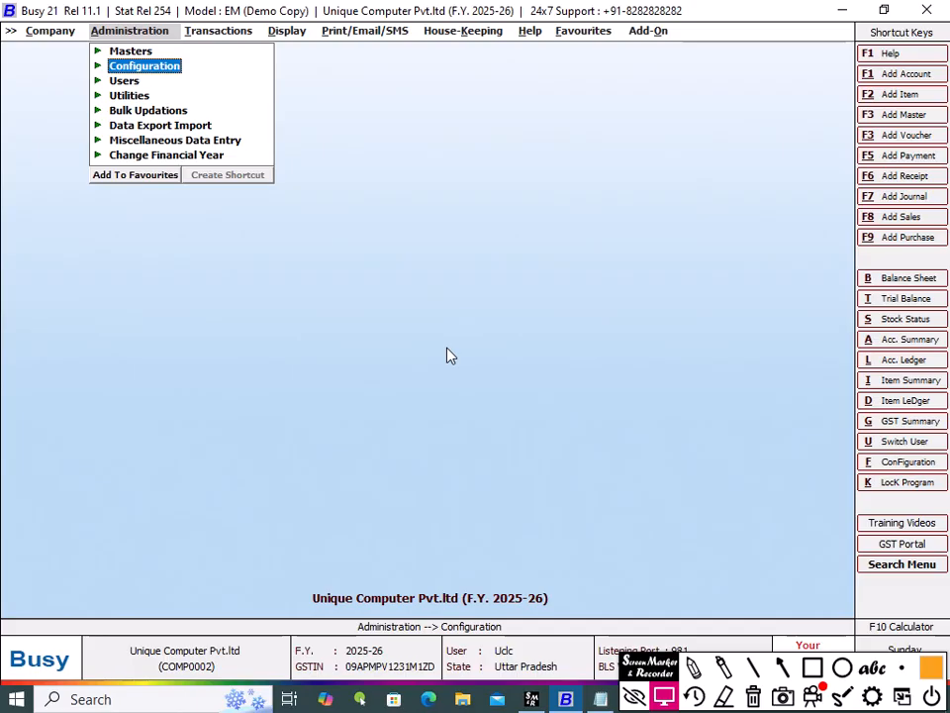
Open a blank Add Item Master form from the item masters.
{"action": "key", "text": "Up"}
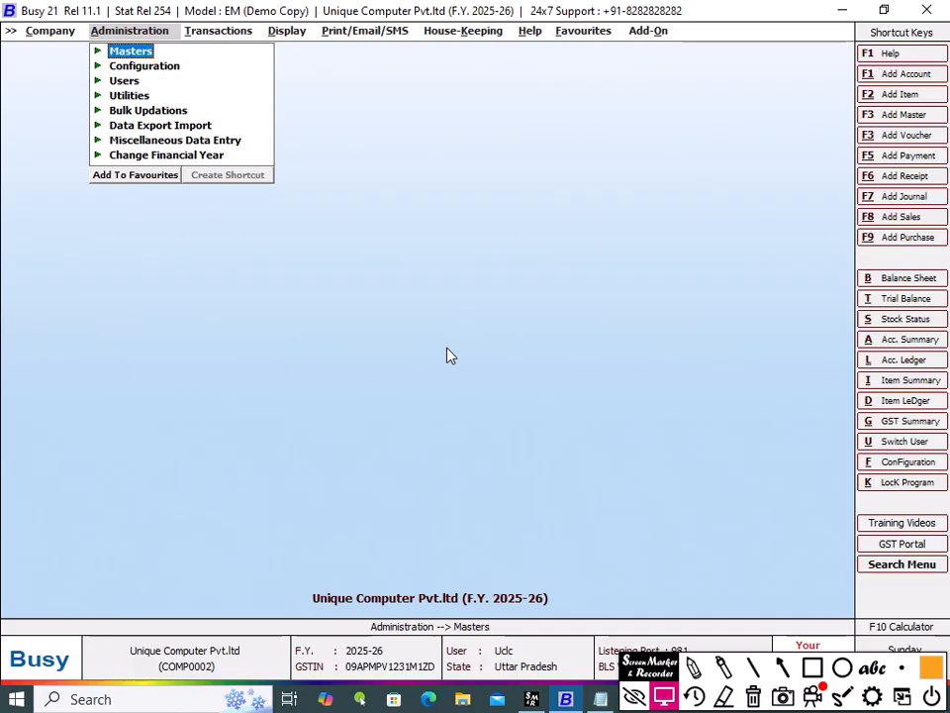
{"action": "key", "text": "Return"}
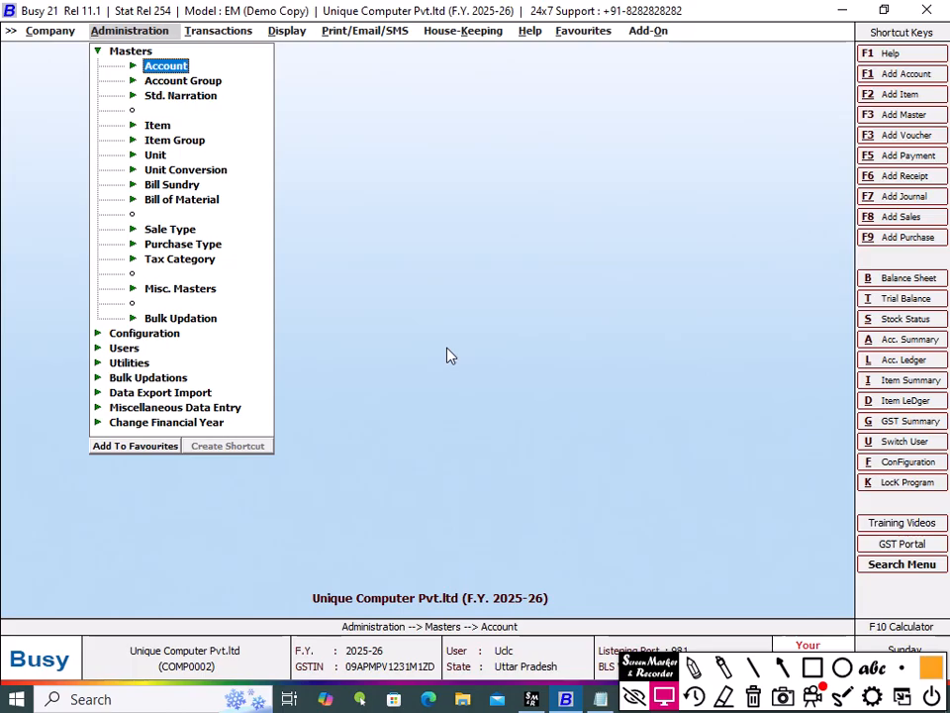
{"action": "key", "text": "Down"}
{"action": "key", "text": "Down"}
{"action": "key", "text": "Down"}
{"action": "key", "text": "Return"}
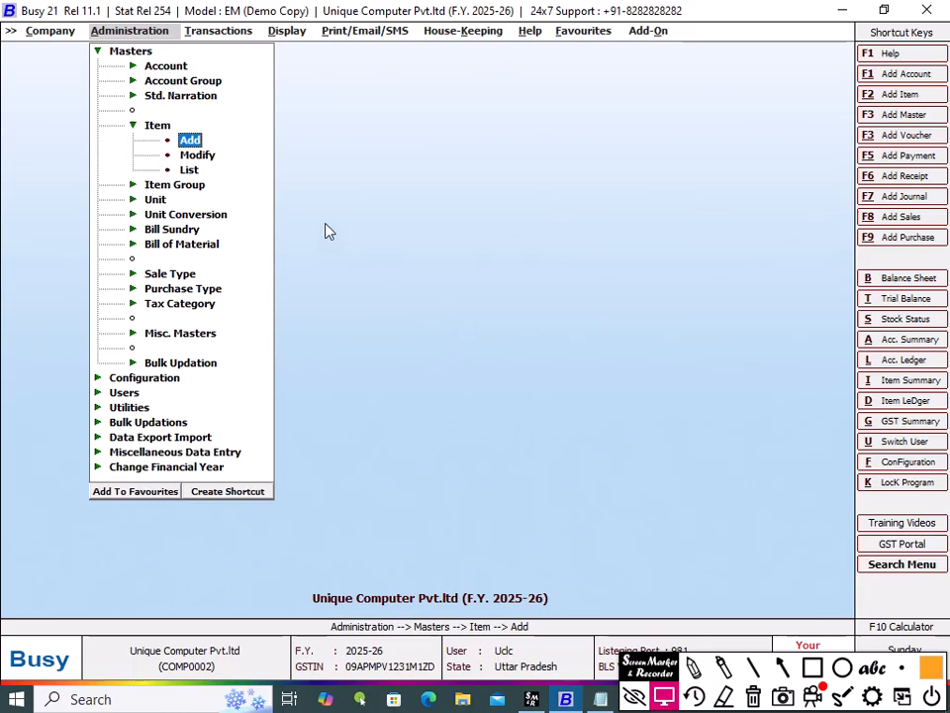
{"action": "left_click", "coordinate": [189, 139]}
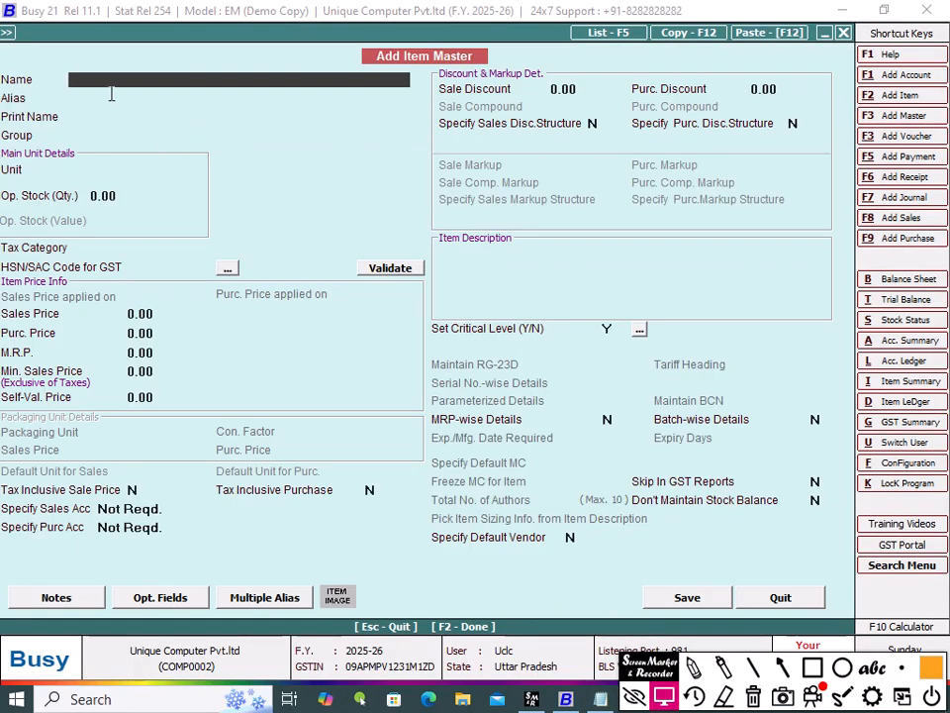
Name the new item Paracetamol, leave its alias empty and use the same print name.
{"action": "type", "text": "Paracetamol"}
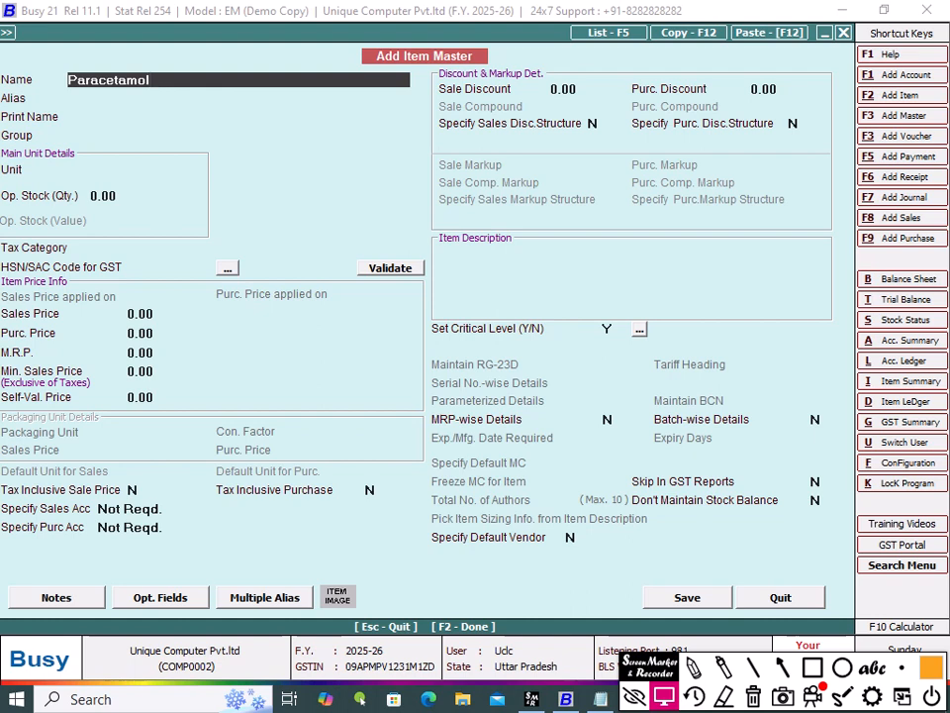
{"action": "key", "text": "Return"}
{"action": "key", "text": "Return"}
{"action": "key", "text": "Return"}
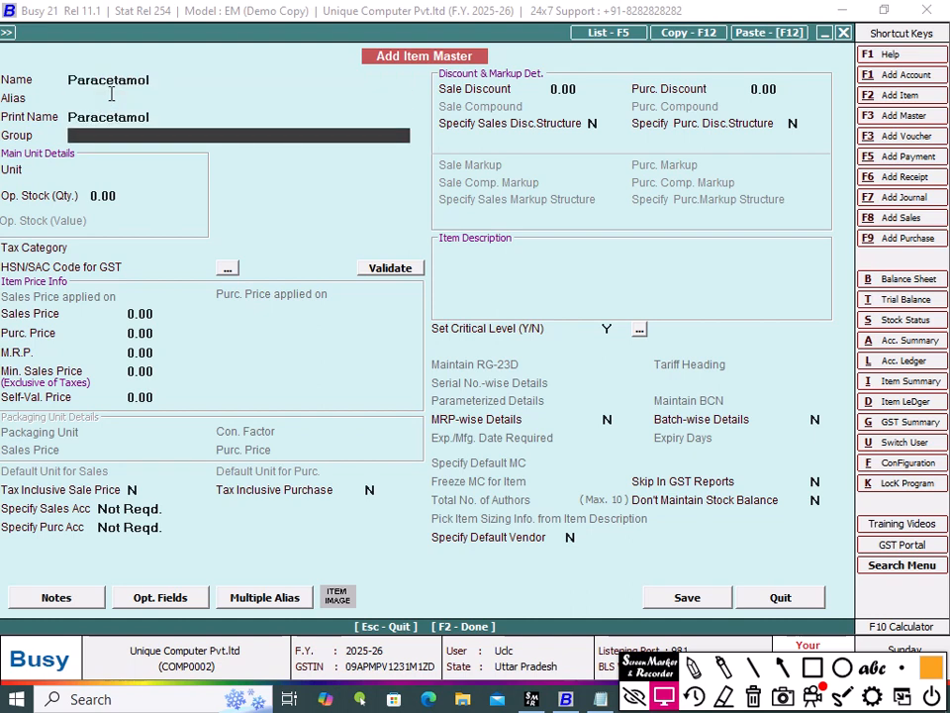
Create a new item group named Medicine without an alias and make it a primary group.
{"action": "key", "text": "F3"}
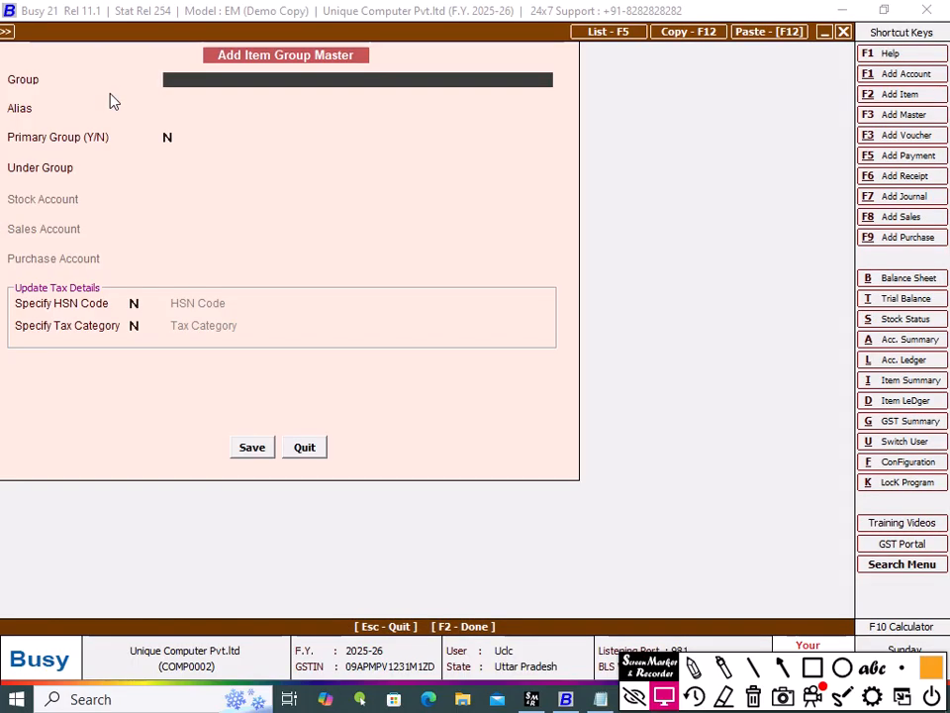
{"action": "type", "text": "Medicine"}
{"action": "key", "text": "Return"}
{"action": "key", "text": "Return"}
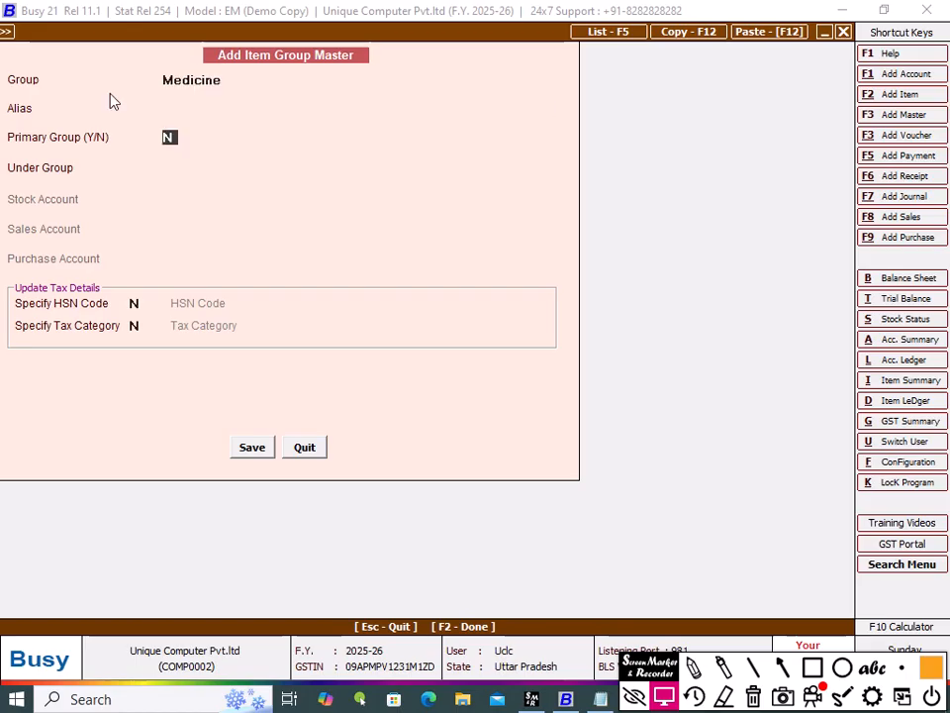
{"action": "type", "text": "Y"}
{"action": "key", "text": "Return"}
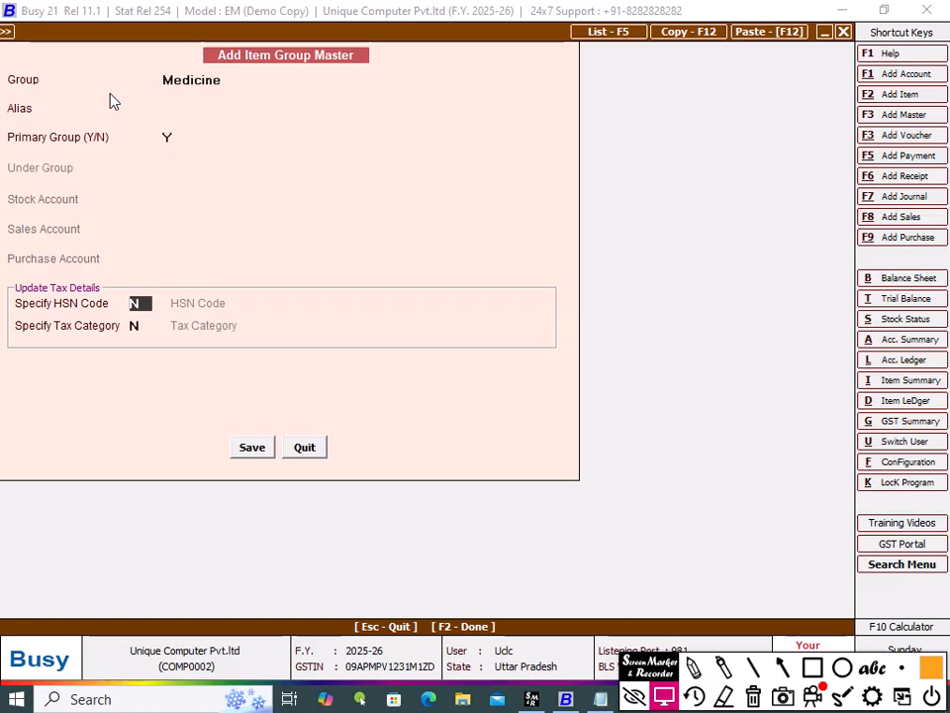
Specify HSN code 4589 and tax category GST 18% for the Medicine group, then save it.
{"action": "type", "text": "Y"}
{"action": "key", "text": "Return"}
{"action": "type", "text": "4589"}
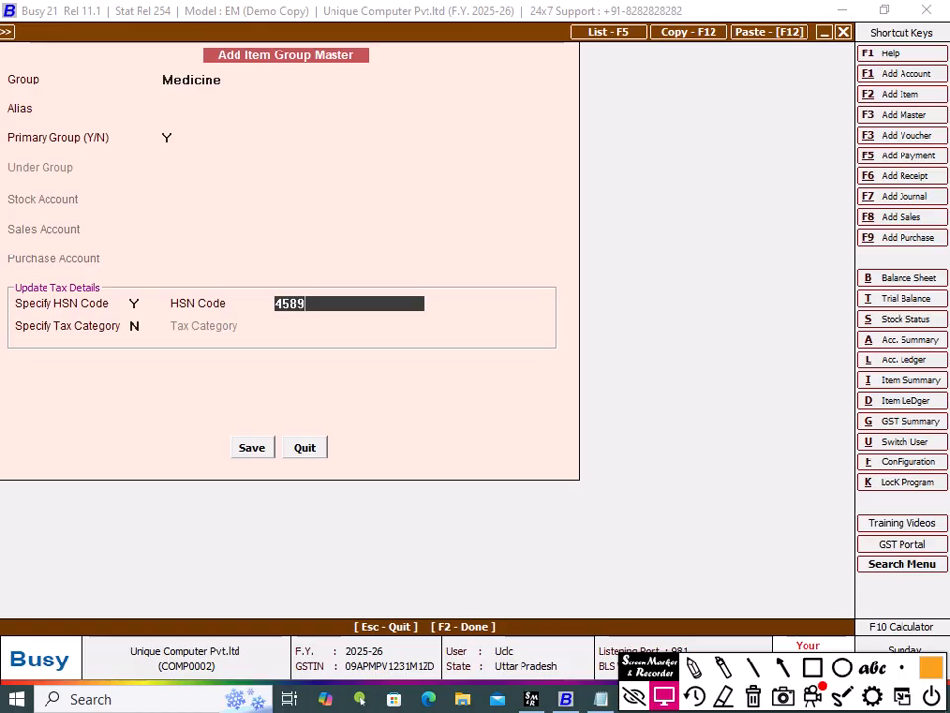
{"action": "key", "text": "Return"}
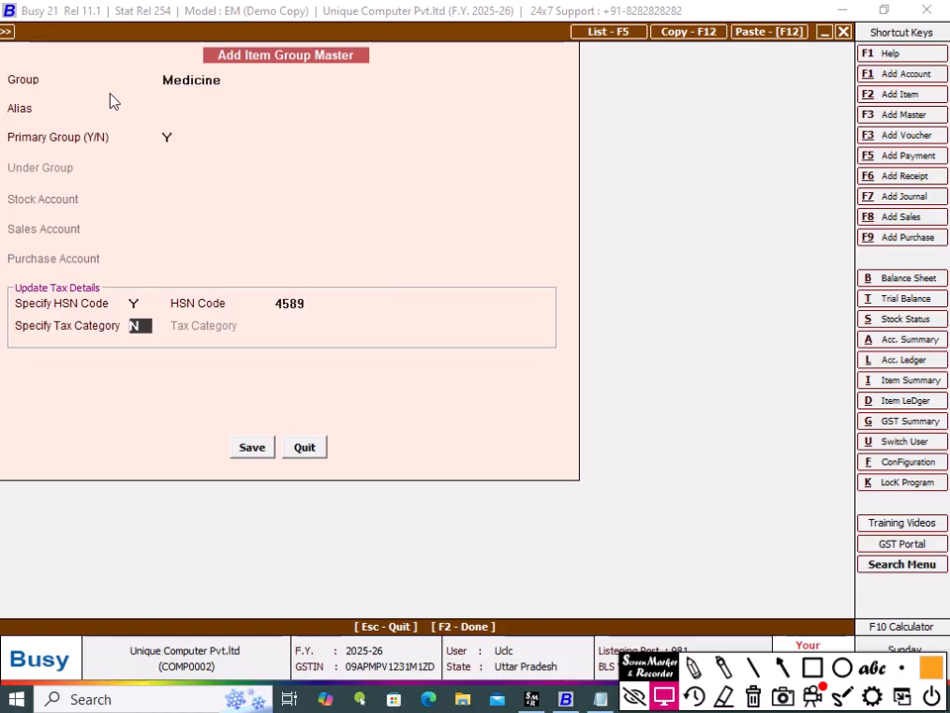
{"action": "type", "text": "Y"}
{"action": "key", "text": "Return"}
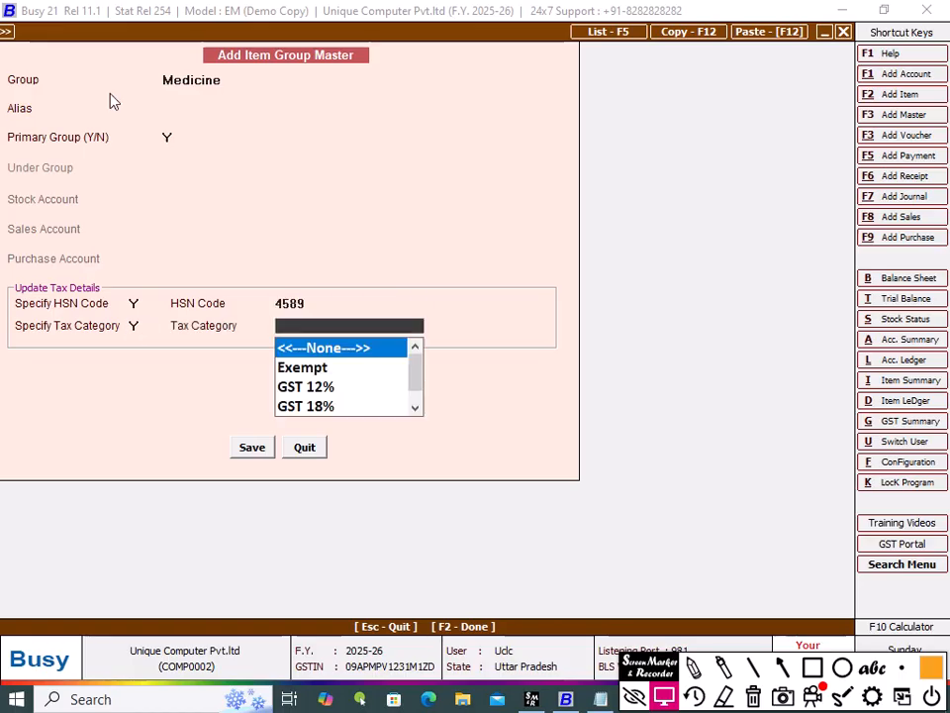
{"action": "key", "text": "Down"}
{"action": "key", "text": "Down"}
{"action": "key", "text": "Down"}
{"action": "key", "text": "Return"}
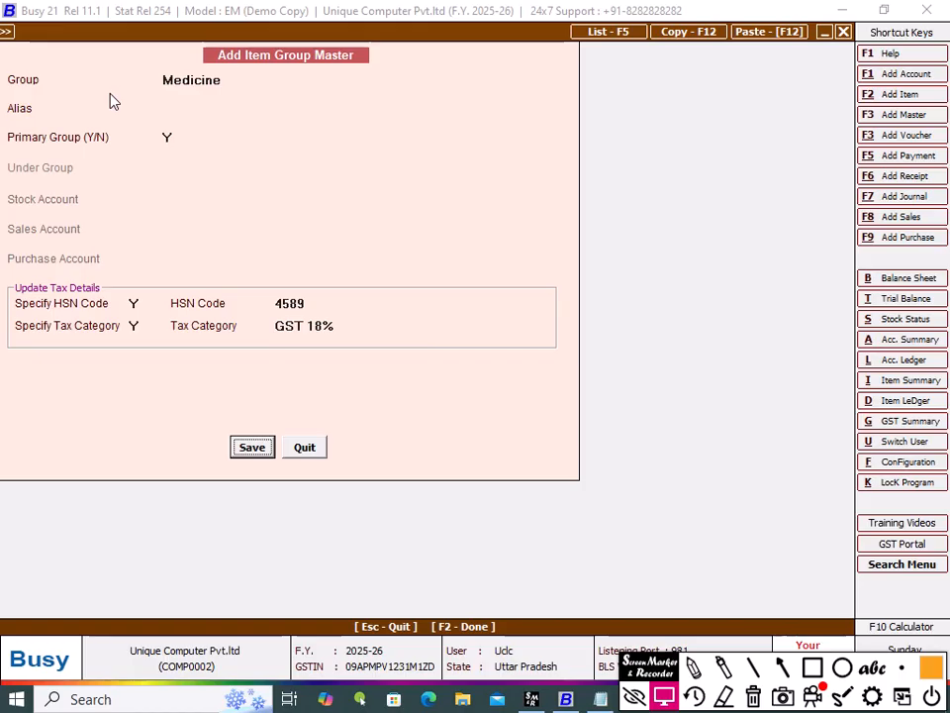
{"action": "left_click", "coordinate": [250, 449]}
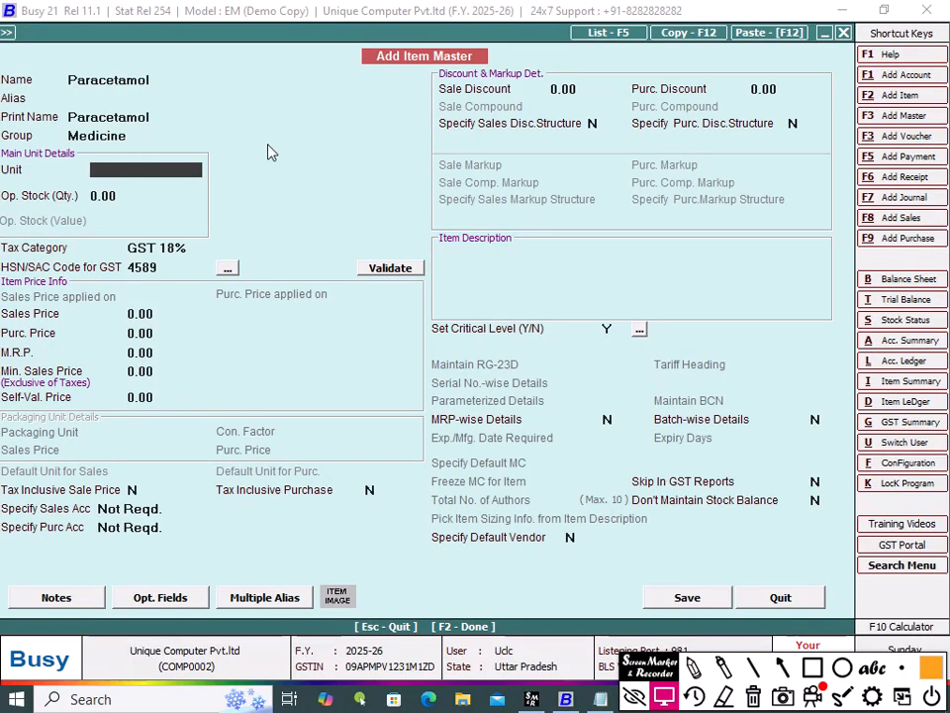
Set the item's main unit to Pcs. and keep its opening stock, tax category and HSN code as filled in.
{"action": "type", "text": "pcs"}
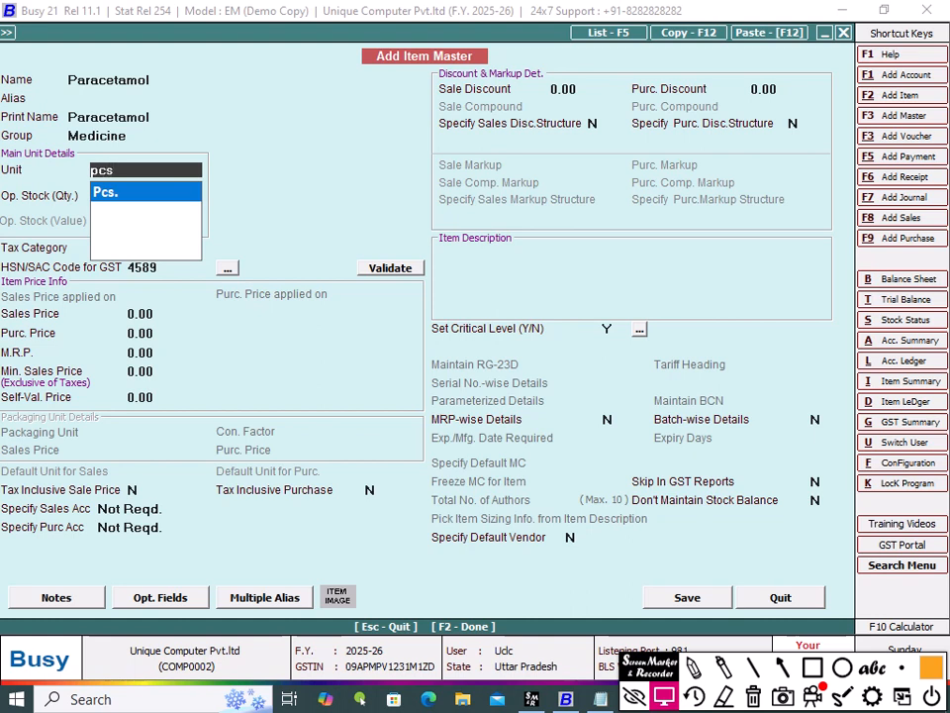
{"action": "key", "text": "Return"}
{"action": "key", "text": "Return"}
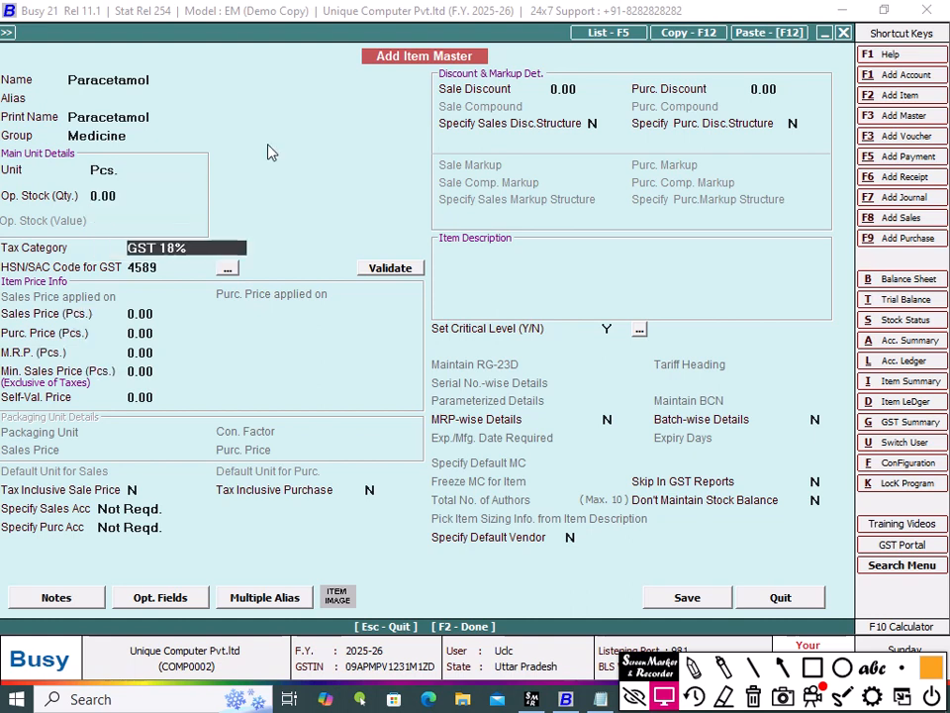
{"action": "key", "text": "Return"}
{"action": "key", "text": "Return"}
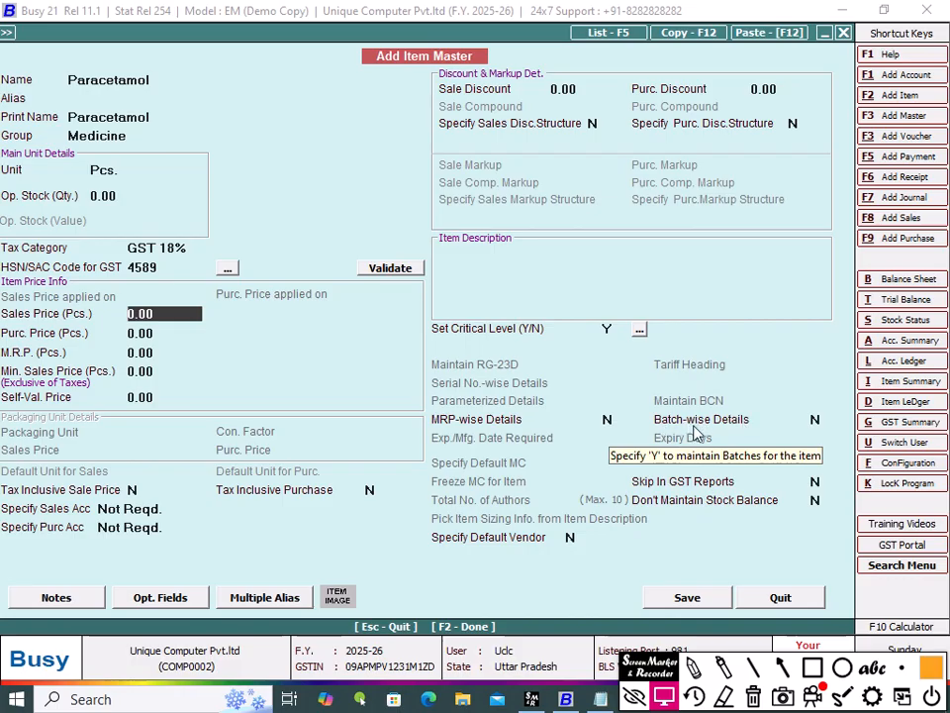
Enable Batch-wise Details for the item and keep Exp./Mfg. Date Required set to Both.
{"action": "left_click", "coordinate": [816, 419]}
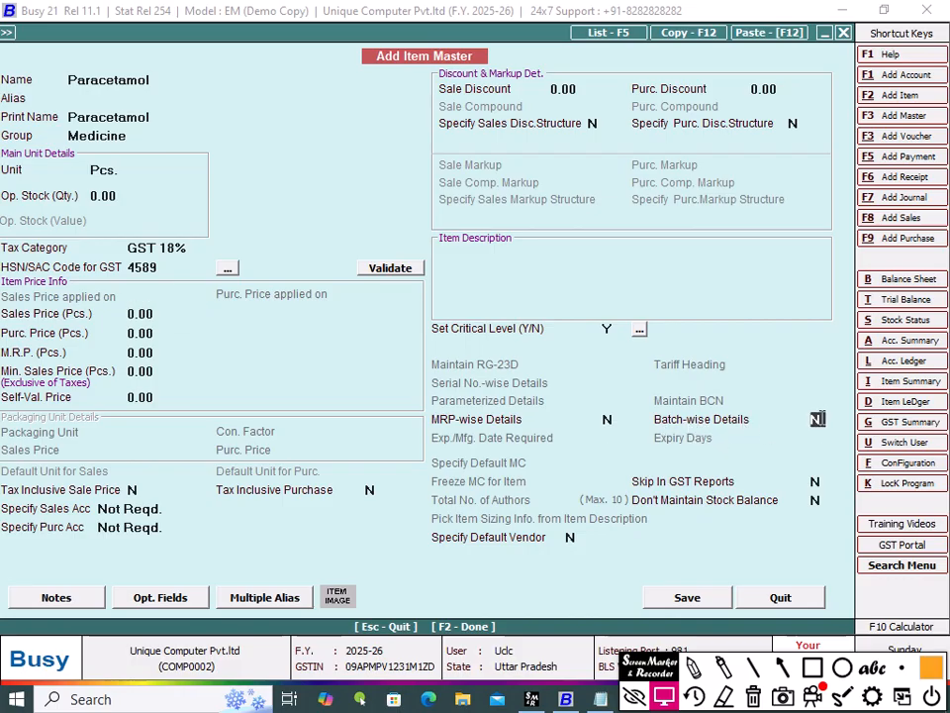
{"action": "type", "text": "Y"}
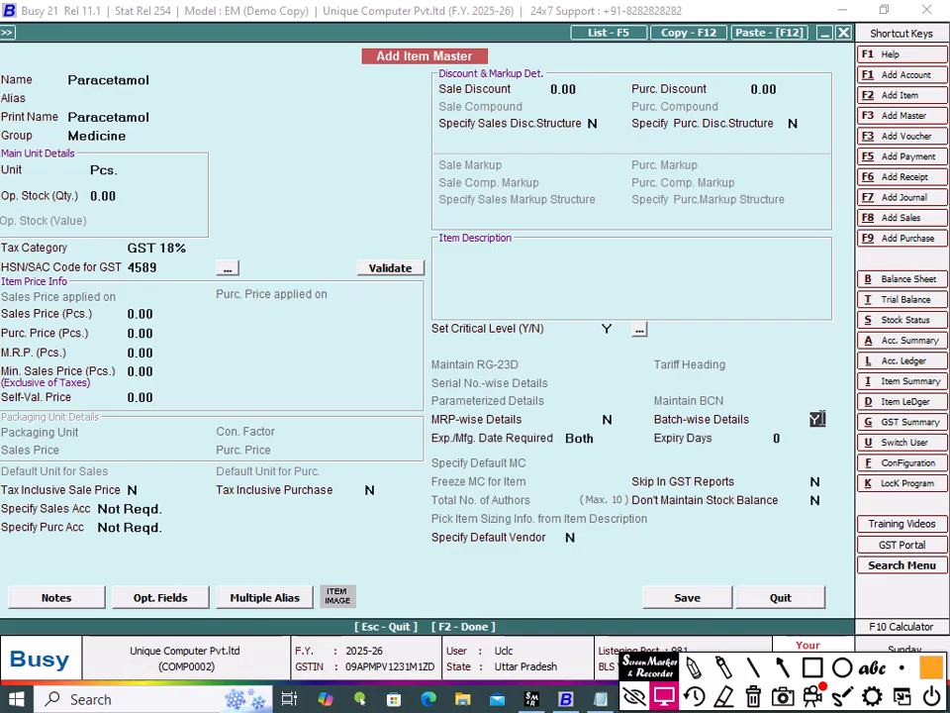
{"action": "key", "text": "Return"}
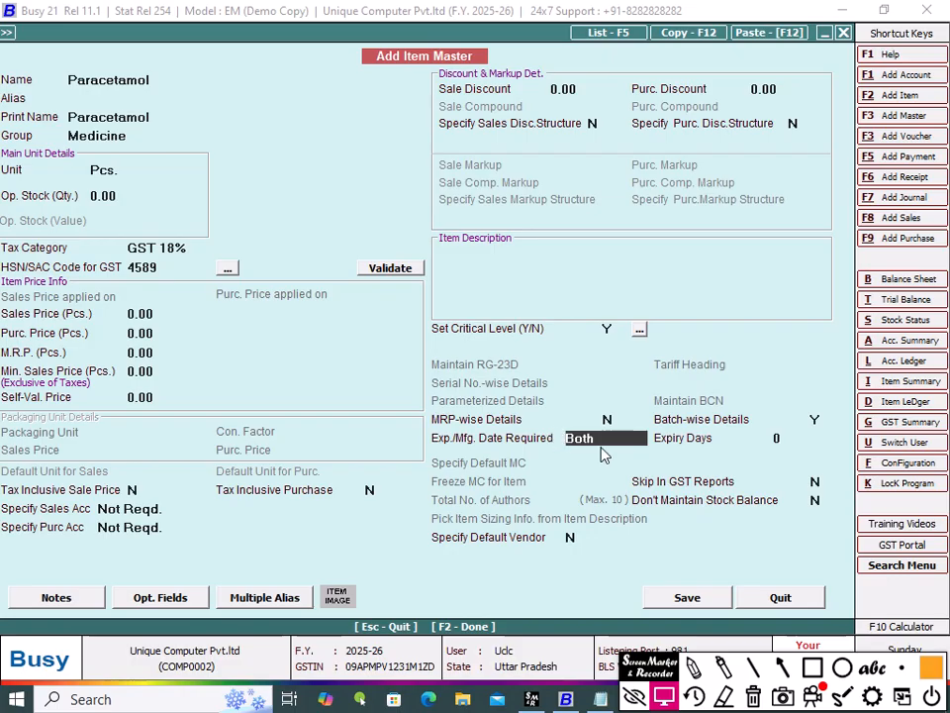
{"action": "key", "text": "Return"}
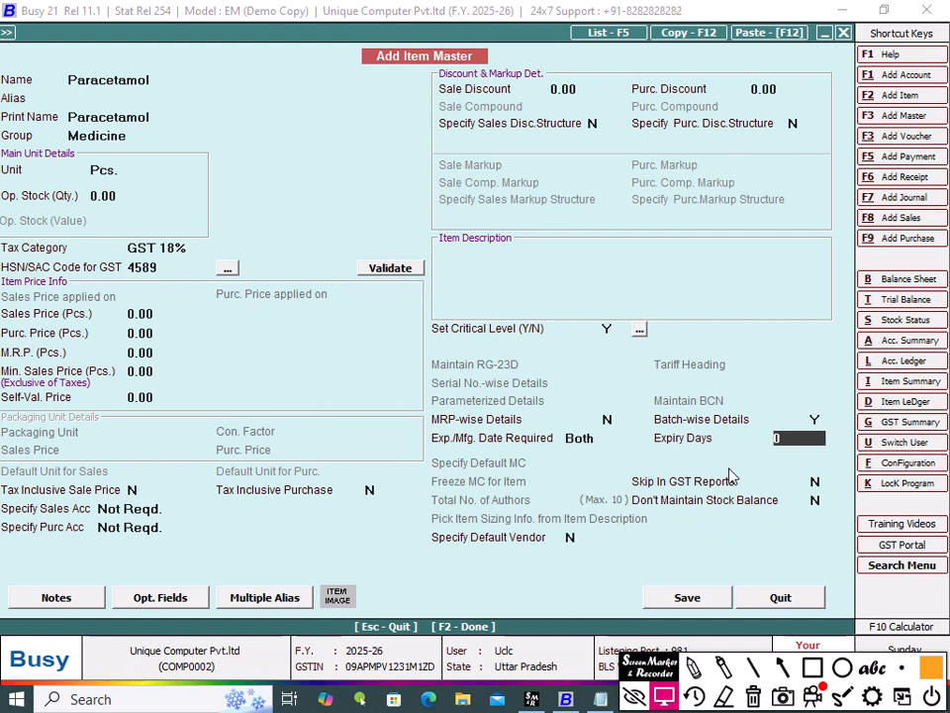
Keep Expiry Days at 0 and save the Paracetamol item with Manual Numbering for its batches.
{"action": "key", "text": "Return"}
{"action": "key", "text": "Return"}
{"action": "key", "text": "Return"}
{"action": "key", "text": "Return"}
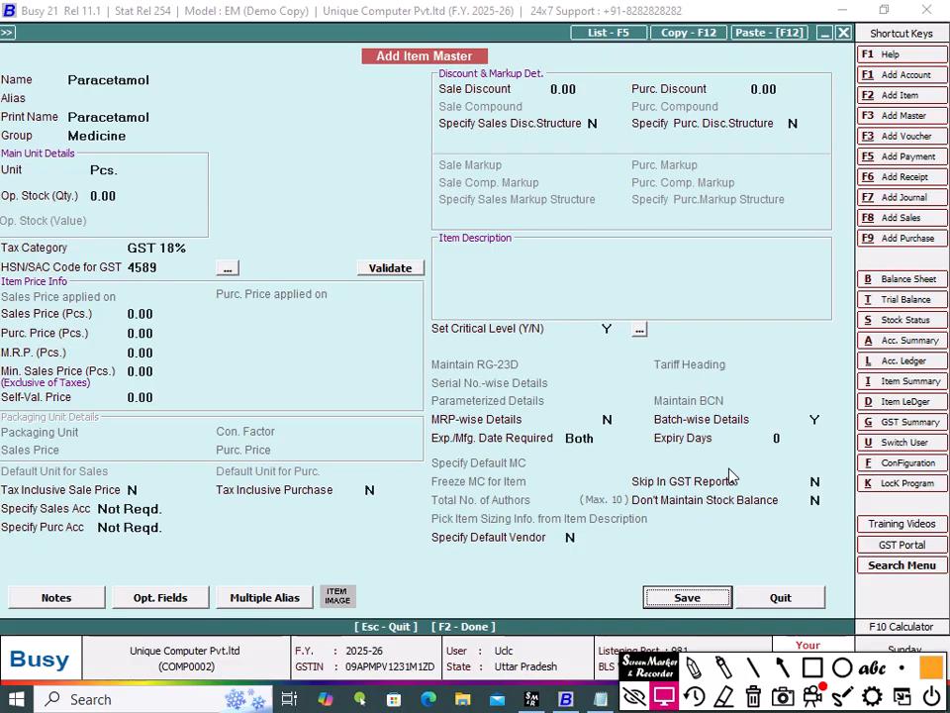
{"action": "key", "text": "Return"}
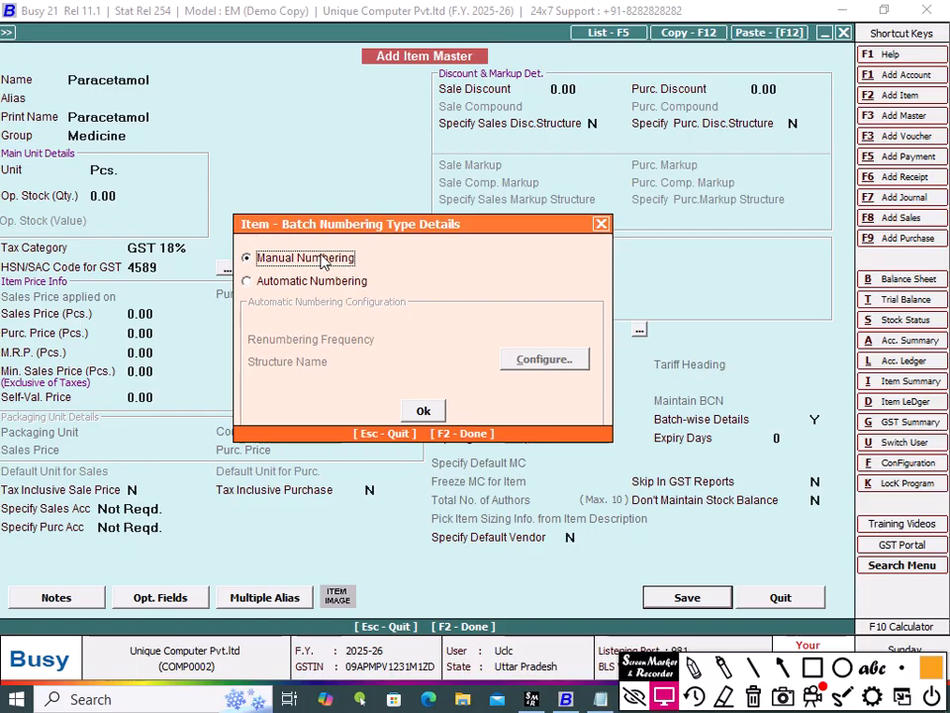
{"action": "left_click", "coordinate": [425, 413]}
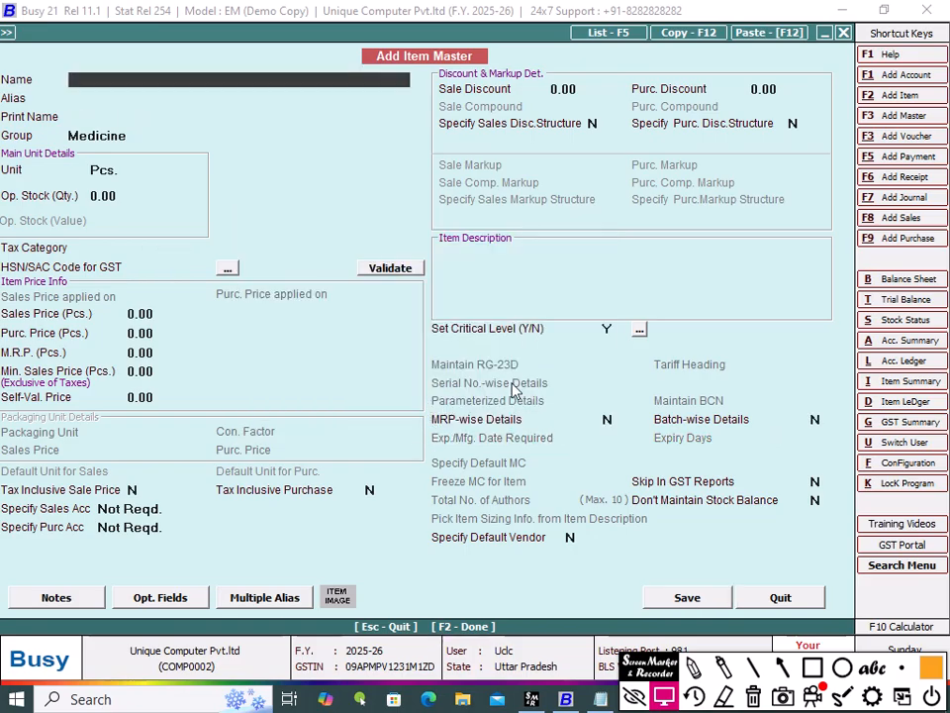
Leave the item masters and open a blank Add Purchase Voucher form.
{"action": "key", "text": "Escape"}
{"action": "key", "text": "Escape"}
{"action": "key", "text": "Escape"}
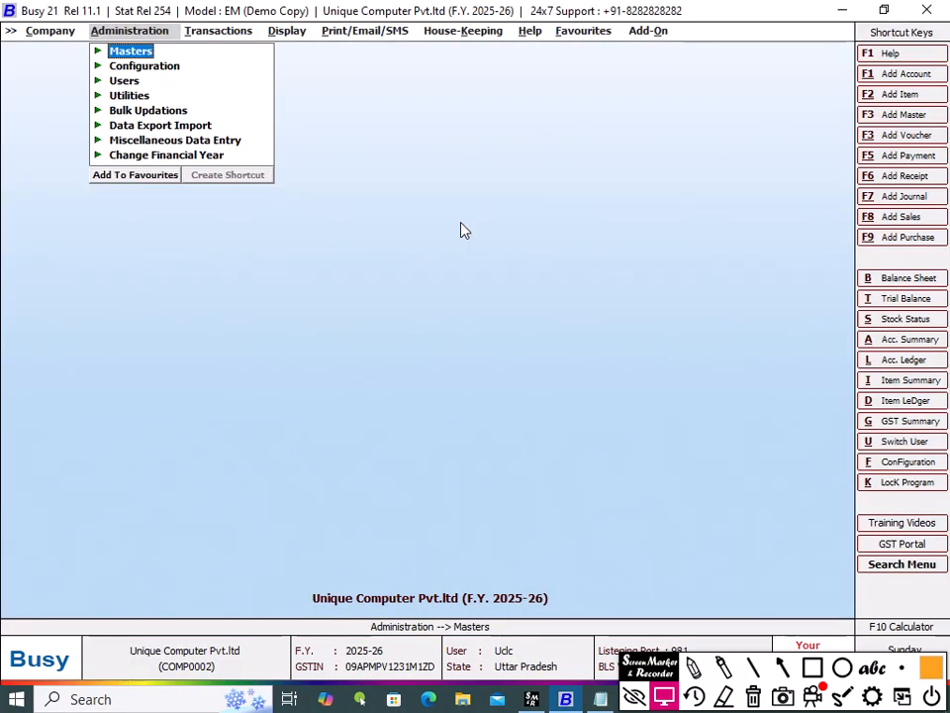
{"action": "key", "text": "Right"}
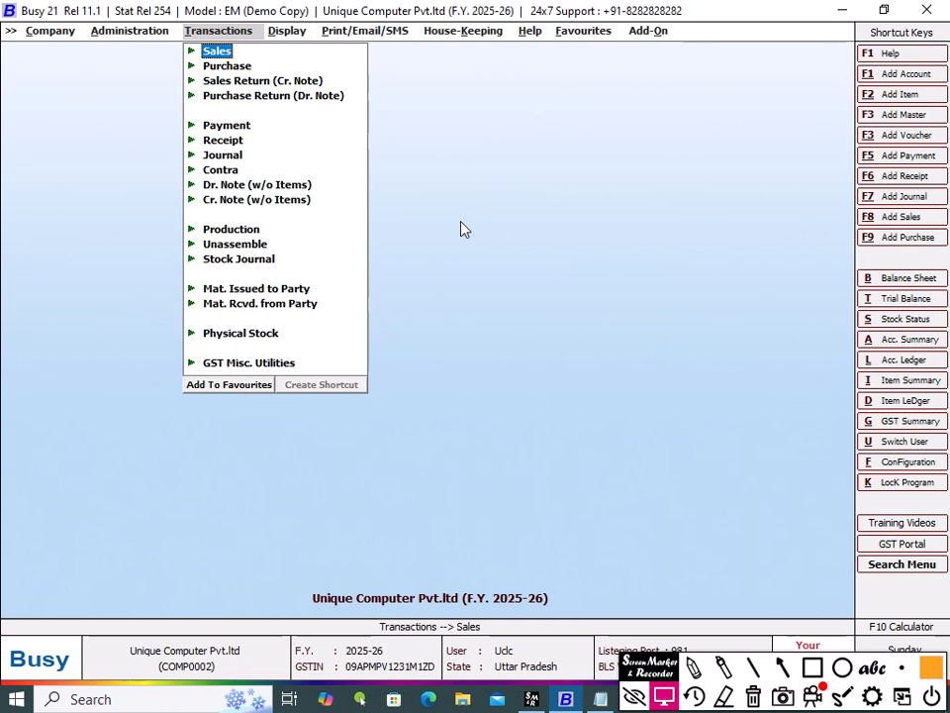
{"action": "key", "text": "Down"}
{"action": "key", "text": "Return"}
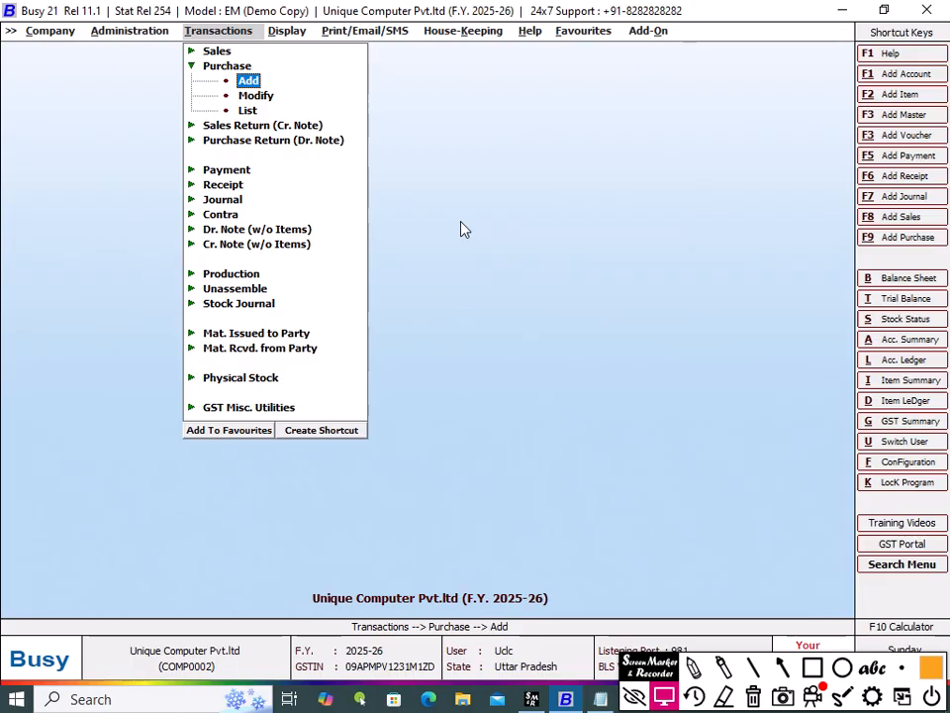
{"action": "key", "text": "Return"}
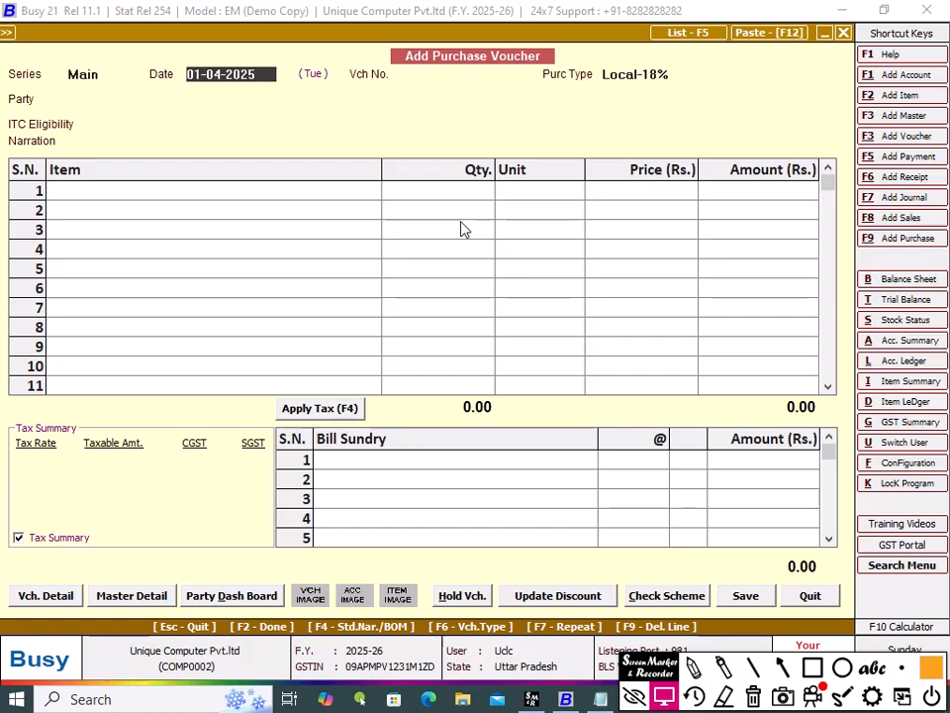
Keep the voucher date 01-04-2025, enter voucher number 784 and keep purchase type Local-18%.
{"action": "key", "text": "Return"}
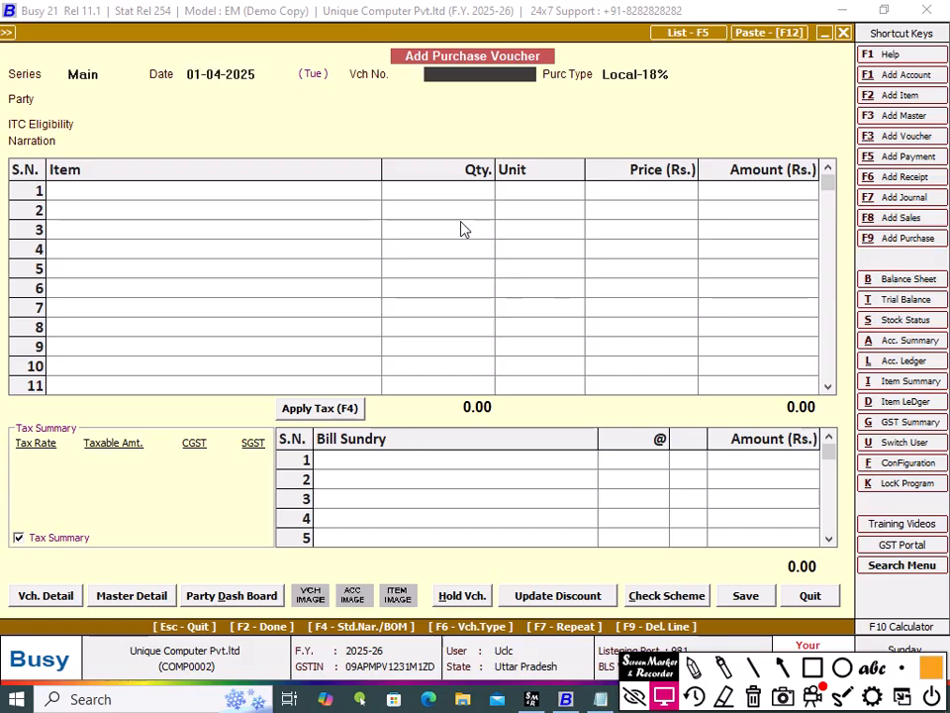
{"action": "type", "text": "784"}
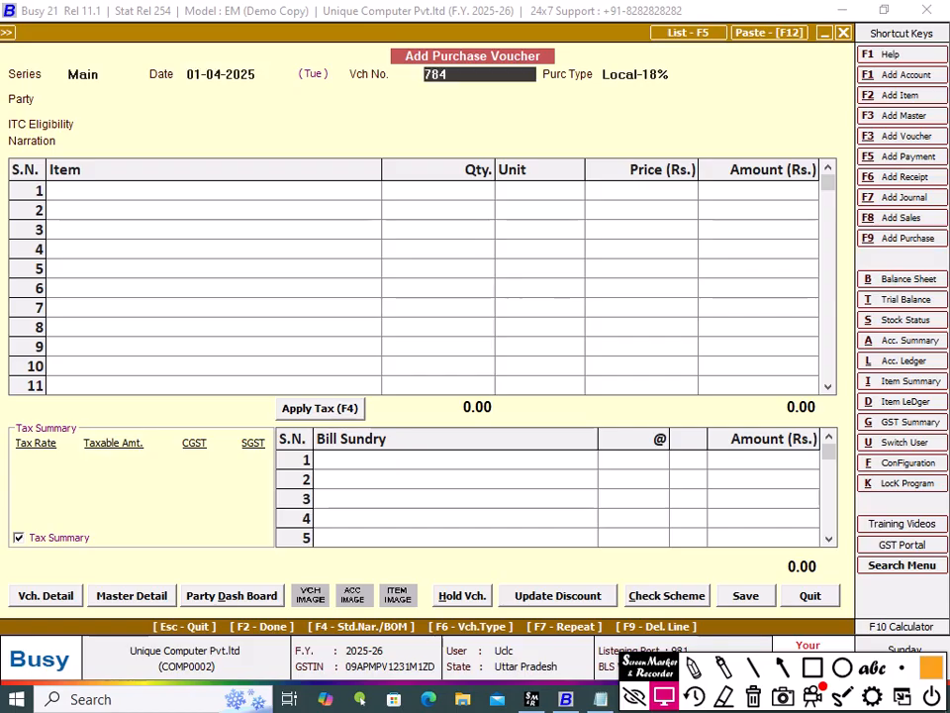
{"action": "key", "text": "Return"}
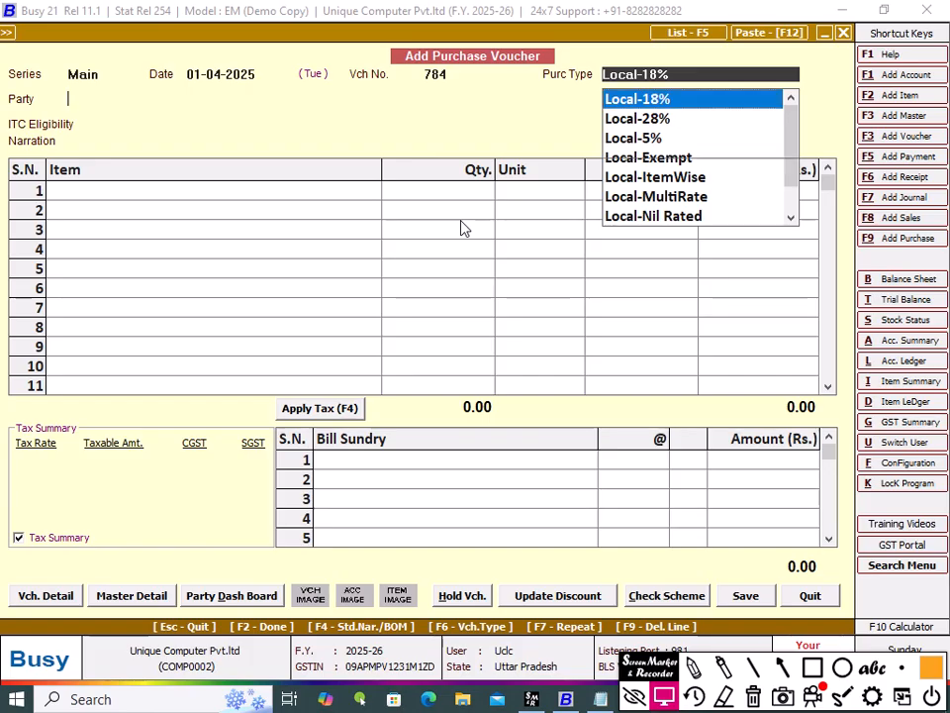
{"action": "key", "text": "Return"}
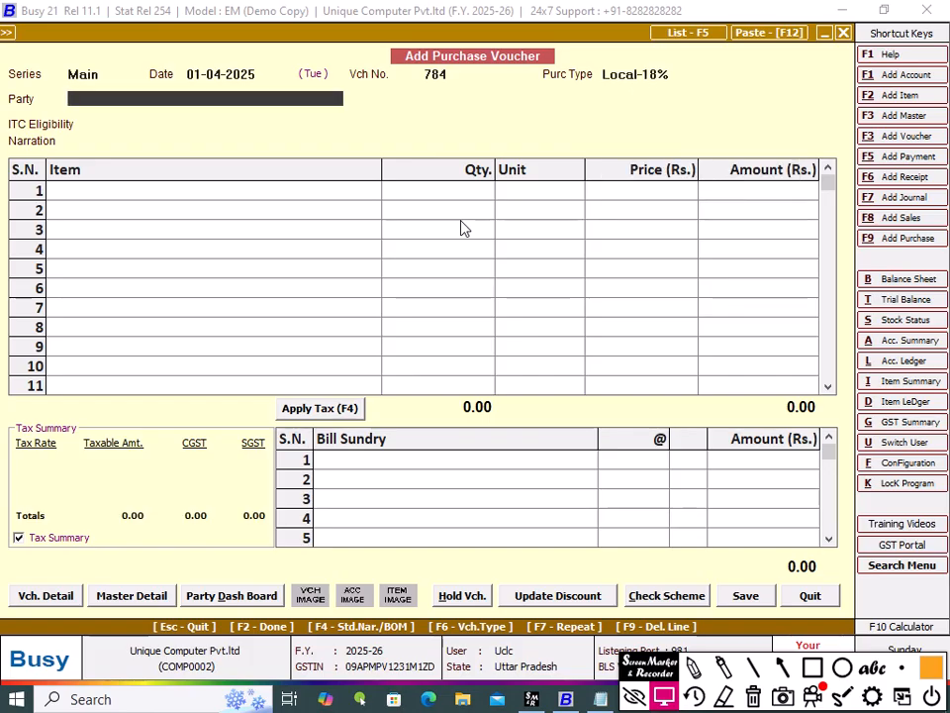
Start a new party account from the voucher, named Om Medical Store, with no alias and the same print name.
{"action": "key", "text": "alt+F1"}
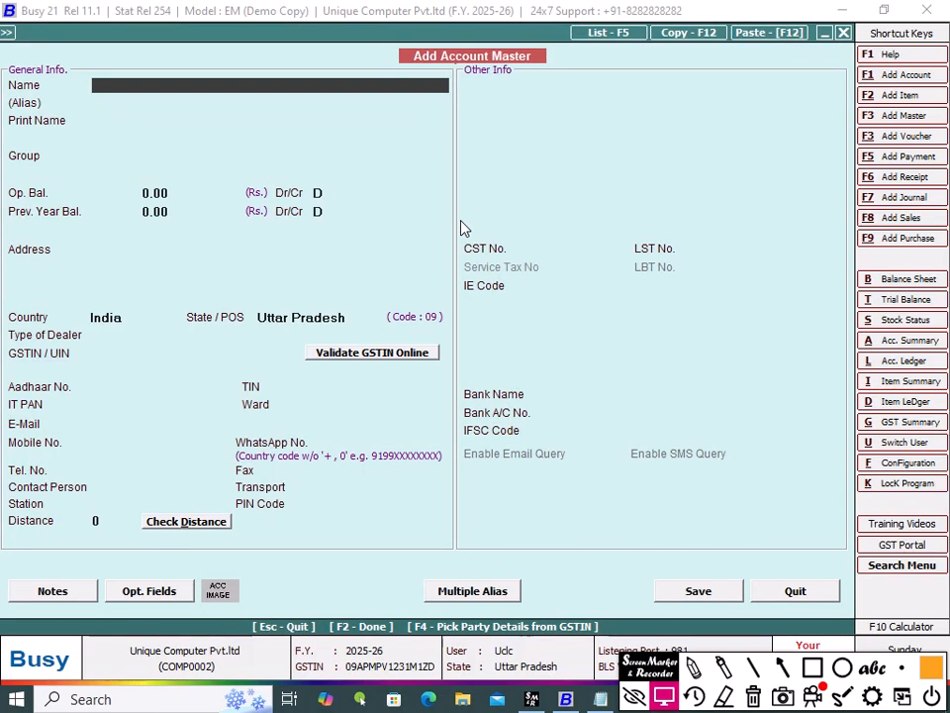
{"action": "type", "text": "Om Medical Sote"}
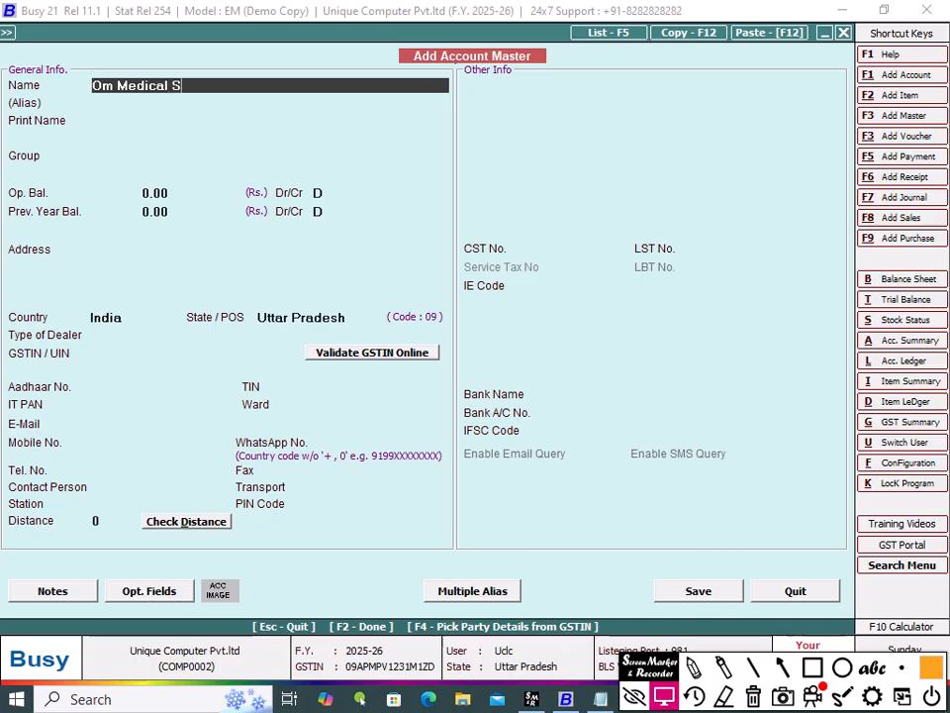
{"action": "key", "text": "BackSpace"}
{"action": "key", "text": "BackSpace"}
{"action": "key", "text": "BackSpace"}
{"action": "type", "text": "tore"}
{"action": "key", "text": "Return"}
{"action": "key", "text": "Return"}
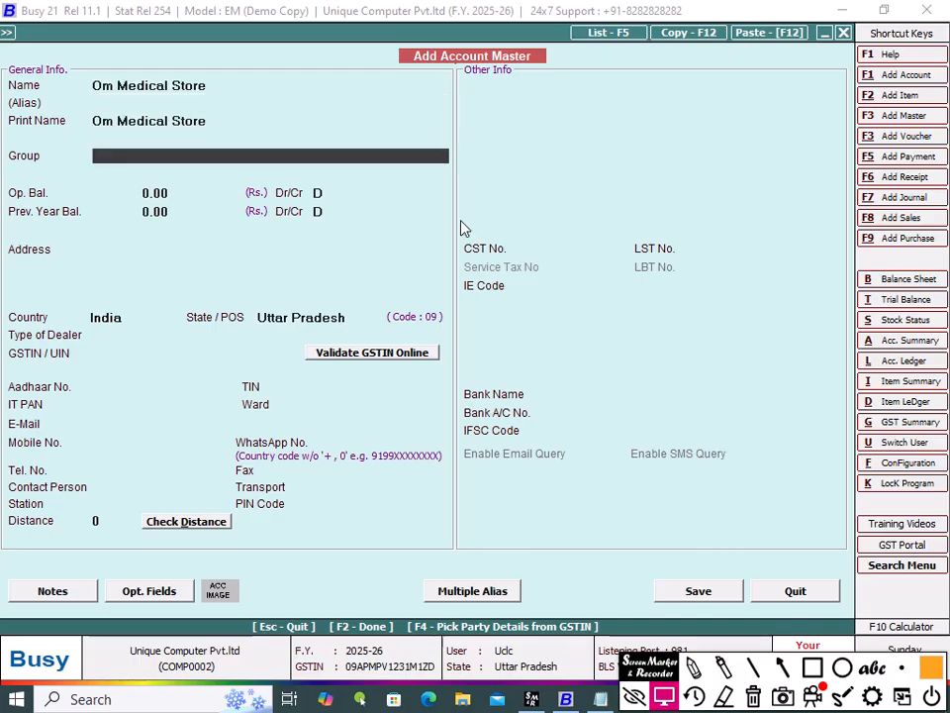
Place the party account under the Sundry Creditors group and keep its opening and previous year balances at 0.00.
{"action": "type", "text": "sun"}
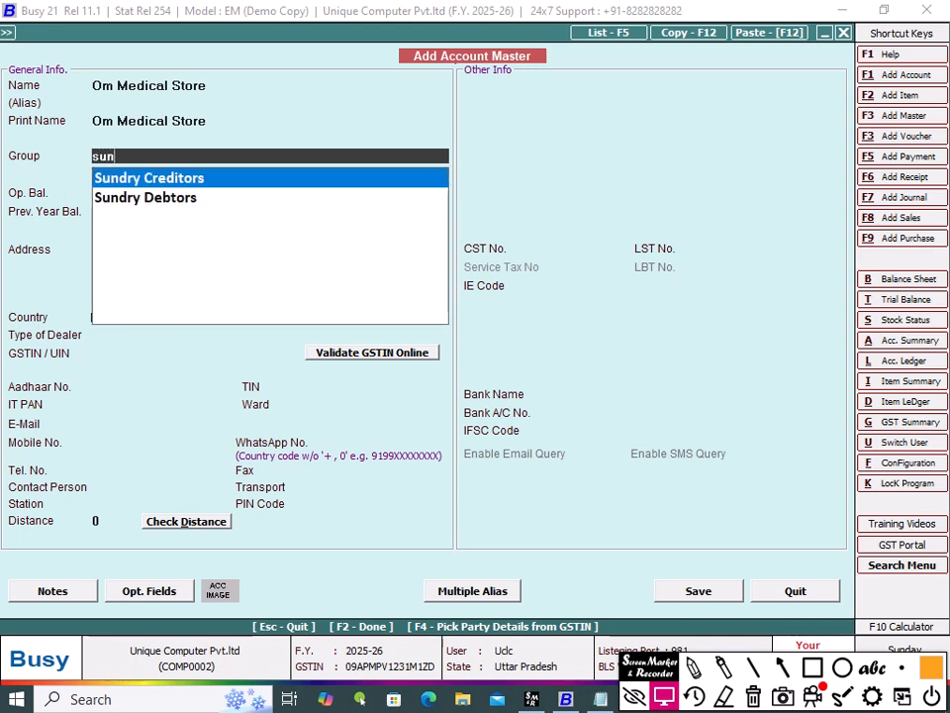
{"action": "key", "text": "Return"}
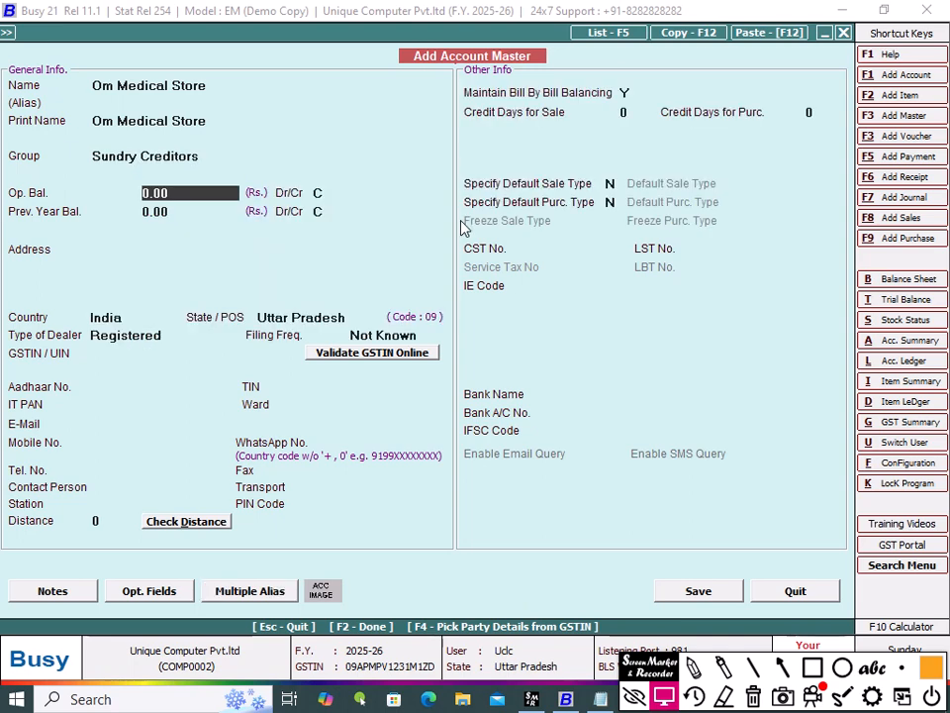
{"action": "key", "text": "Return"}
{"action": "key", "text": "Return"}
{"action": "key", "text": "Return"}
{"action": "key", "text": "Return"}
Fill in the party's address, then save the account and confirm so it is used as the voucher's party.
{"action": "type", "text": "Pdr"}
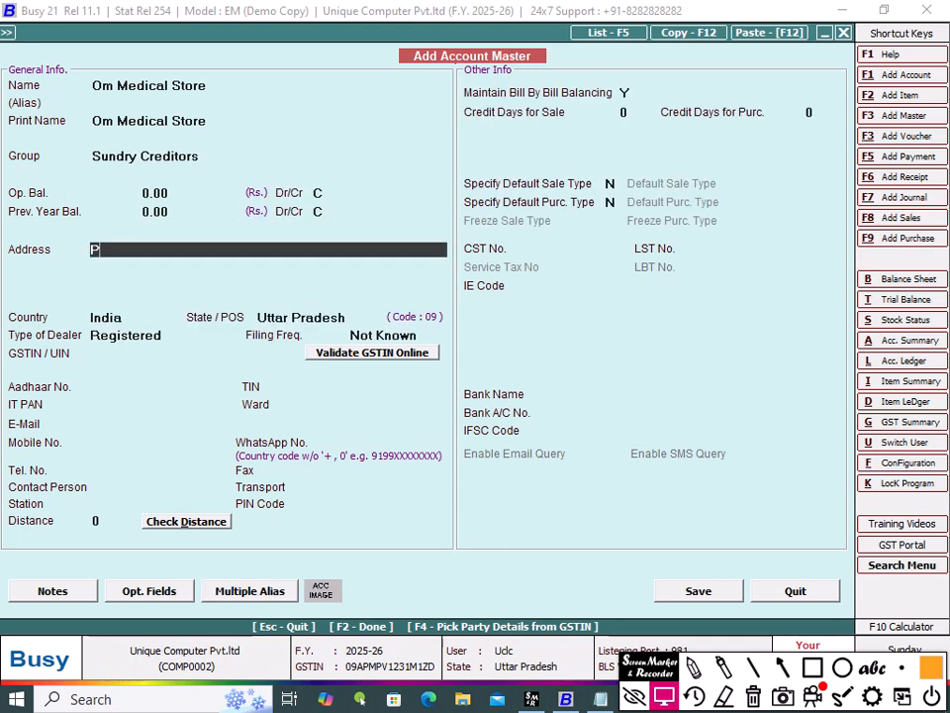
{"action": "key", "text": "BackSpace"}
{"action": "key", "text": "BackSpace"}
{"action": "type", "text": "adrauna"}
{"action": "key", "text": "Return"}
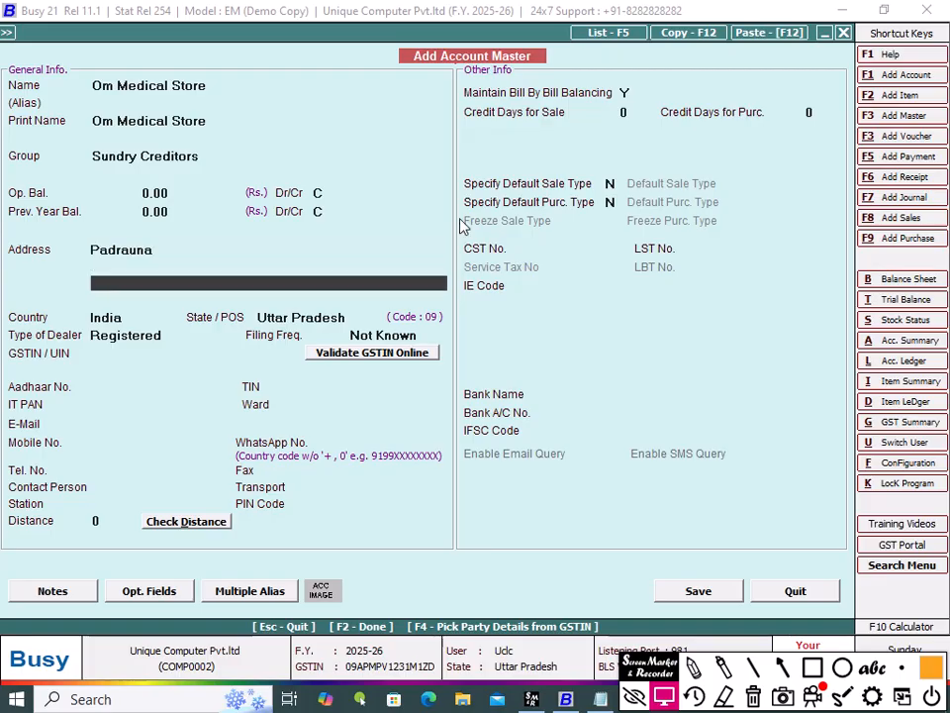
{"action": "left_click", "coordinate": [711, 591]}
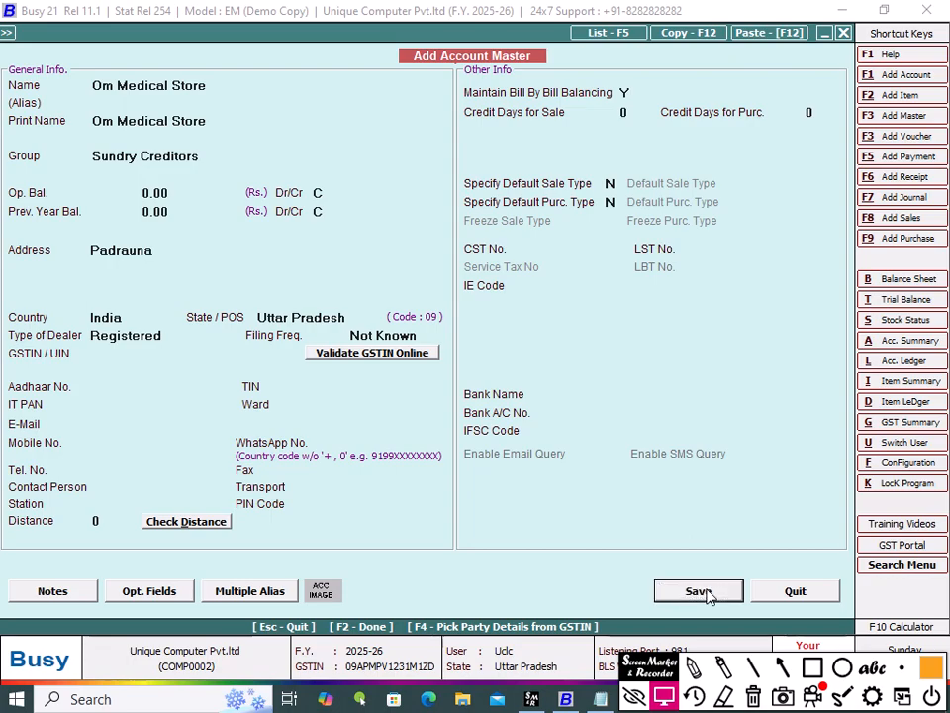
{"action": "left_click", "coordinate": [525, 396]}
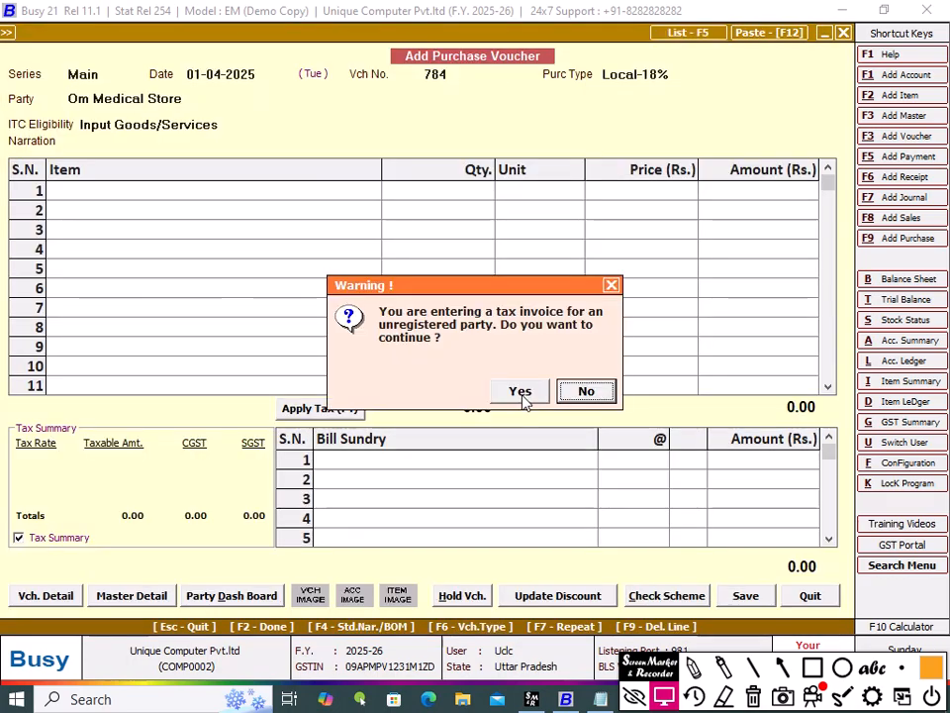
Continue despite the unregistered party, leave the narration blank, and add Paracetamol as the first item with a quantity of 50 Pcs.
{"action": "left_click", "coordinate": [520, 393]}
{"action": "key", "text": "Return"}
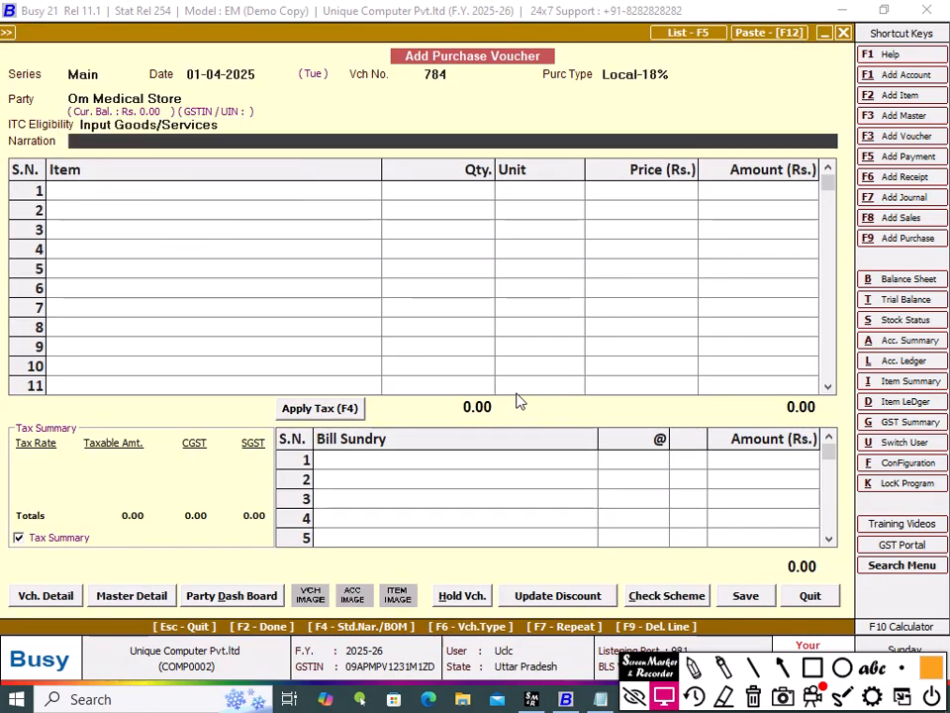
{"action": "key", "text": "Return"}
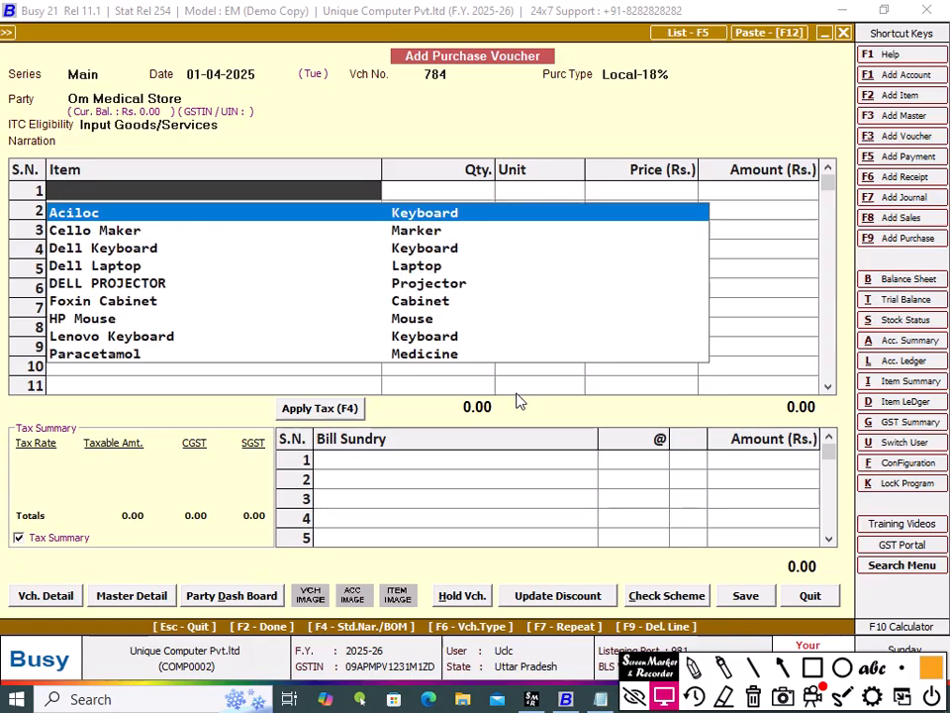
{"action": "type", "text": "p"}
{"action": "key", "text": "Return"}
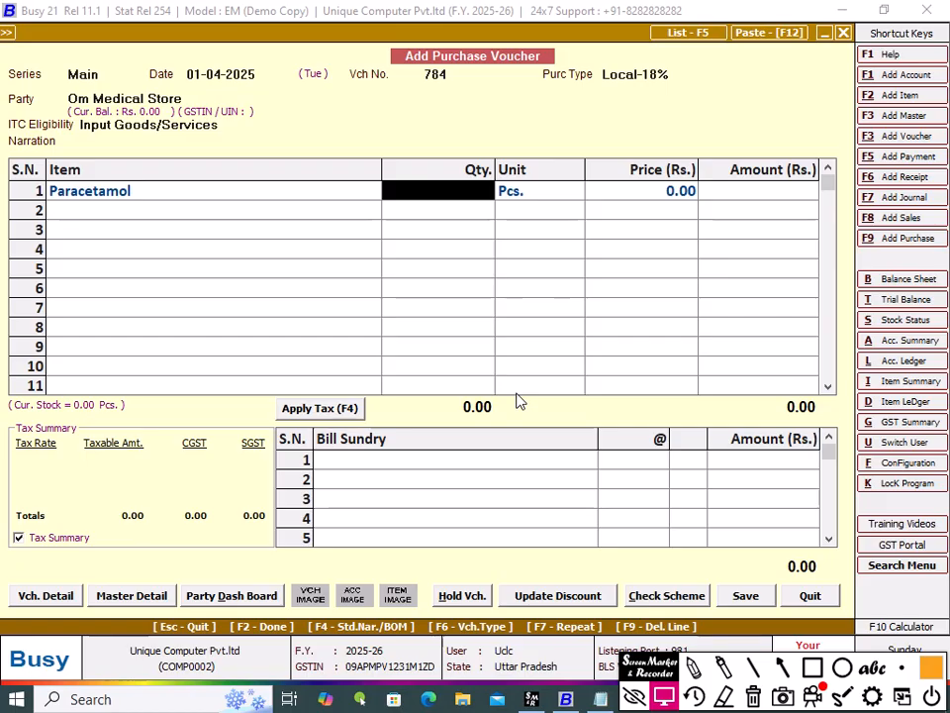
{"action": "type", "text": "50"}
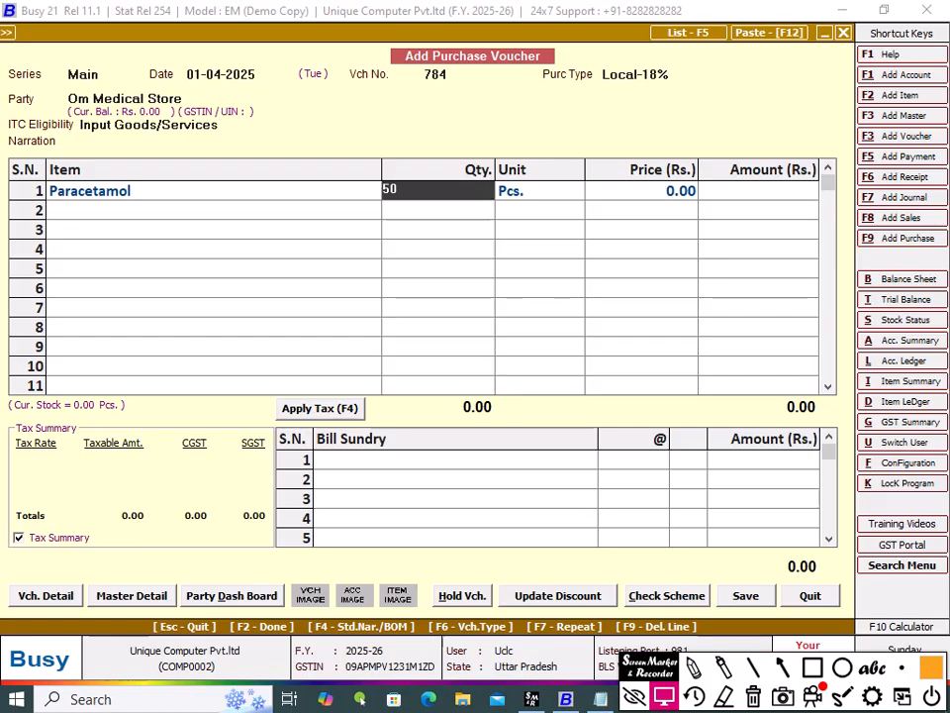
{"action": "key", "text": "Return"}
{"action": "key", "text": "Return"}
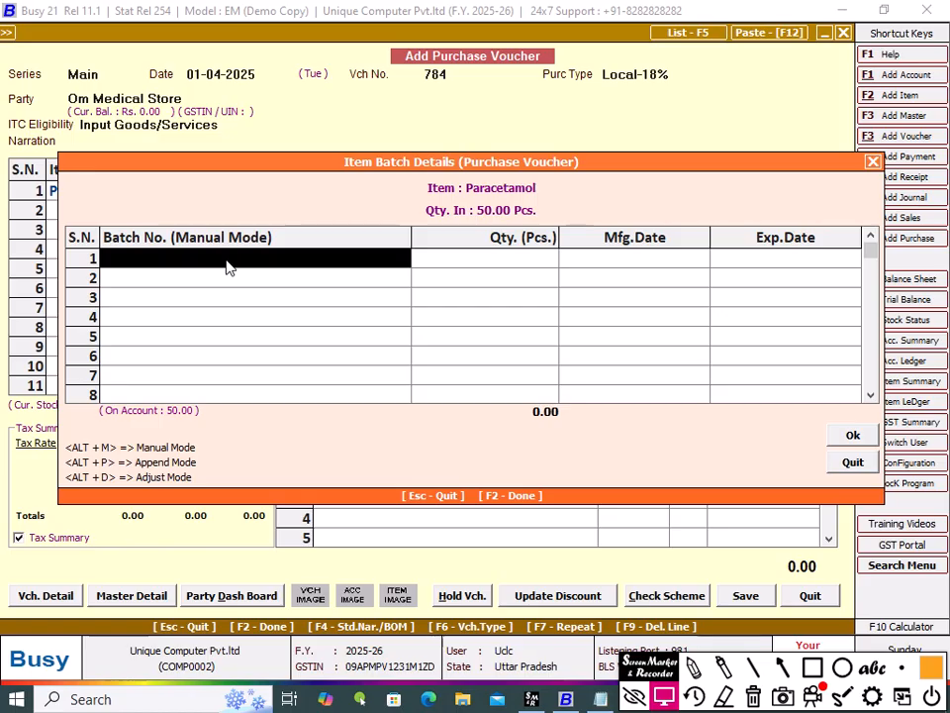
Assign all 50 pieces to batch 01 with manufacturing date 01-04-2025 and expiry date 01-02-2026, and accept the batch details.
{"action": "type", "text": "01"}
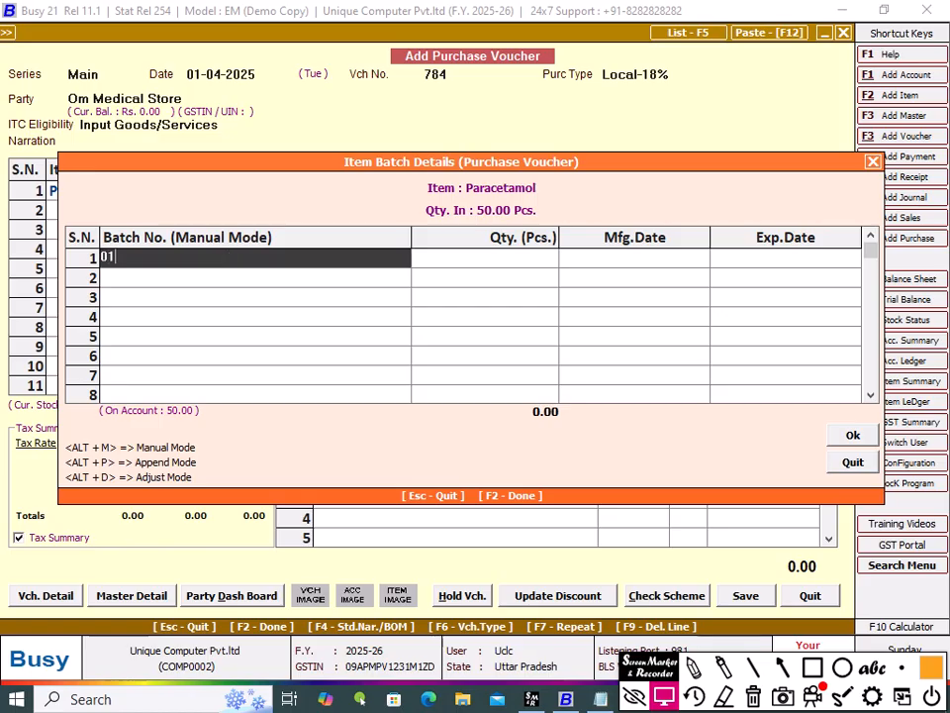
{"action": "key", "text": "Return"}
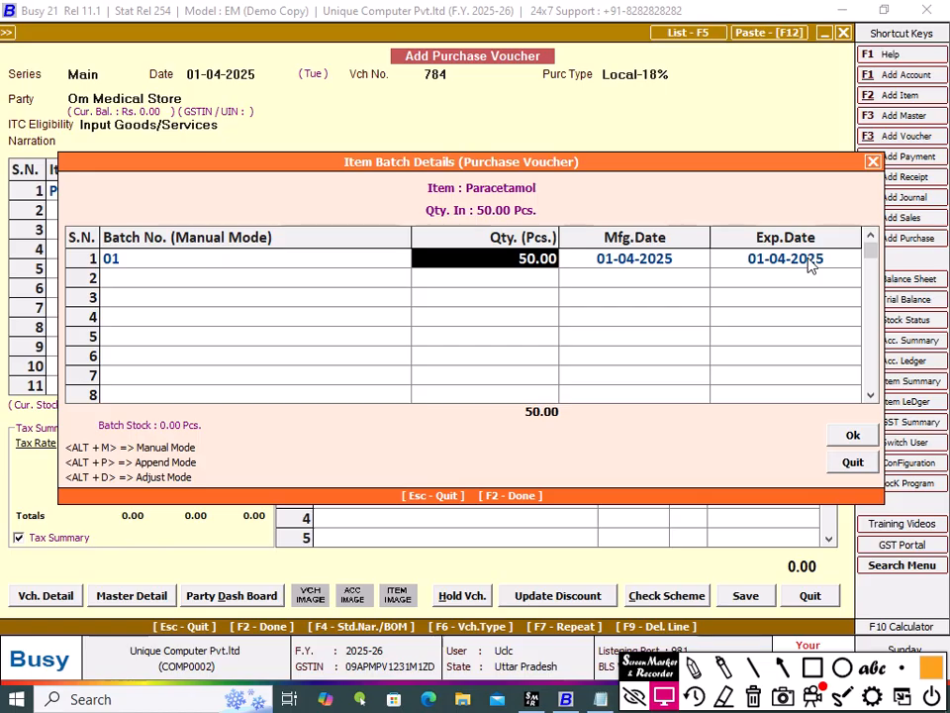
{"action": "key", "text": "Return"}
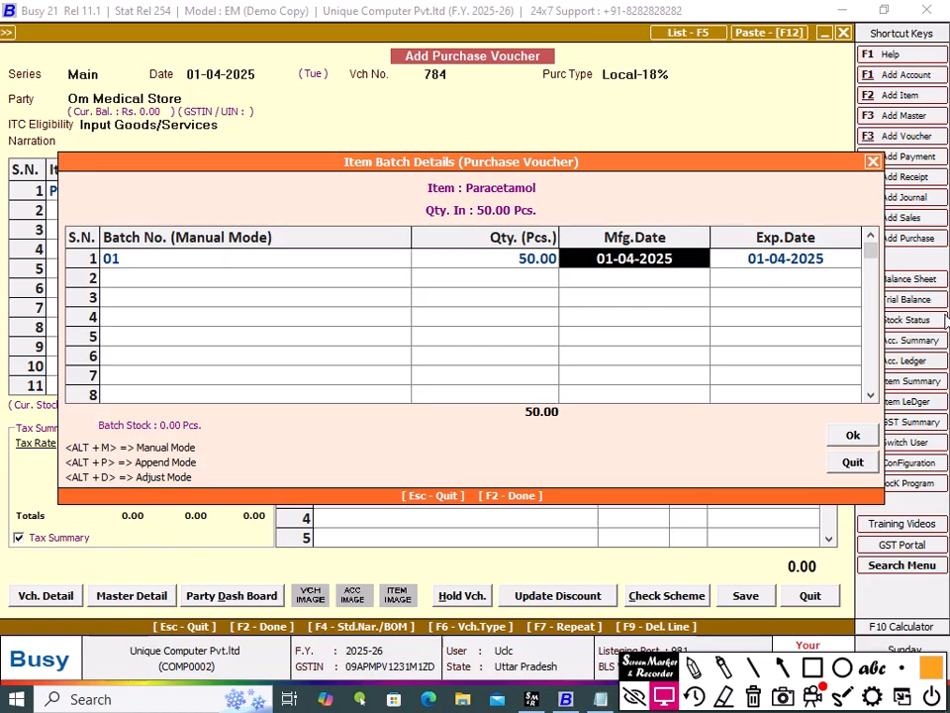
{"action": "key", "text": "Return"}
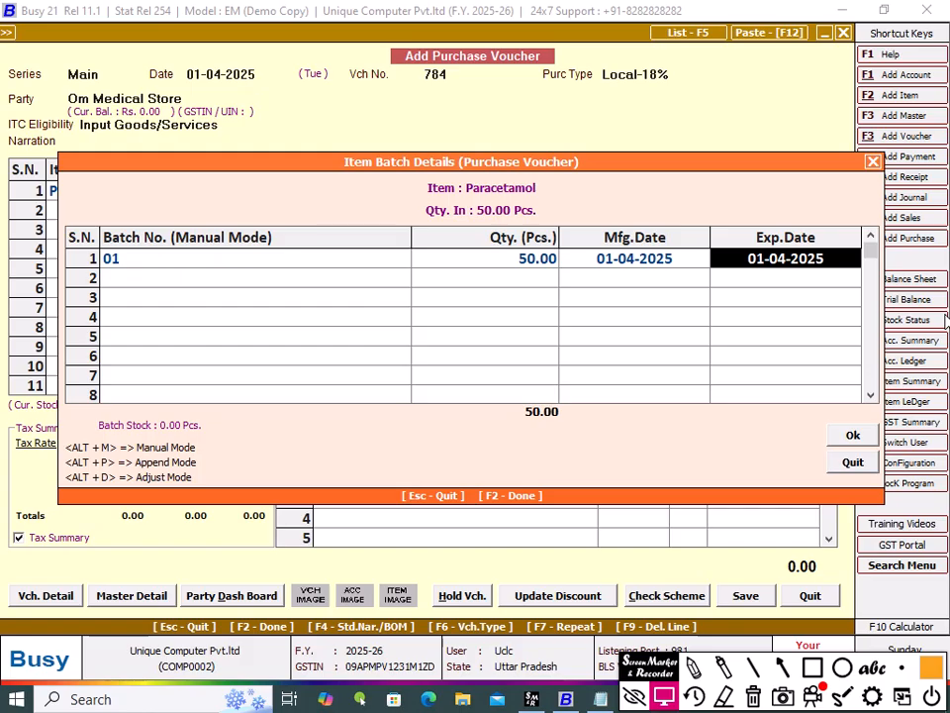
{"action": "type", "text": "01/"}
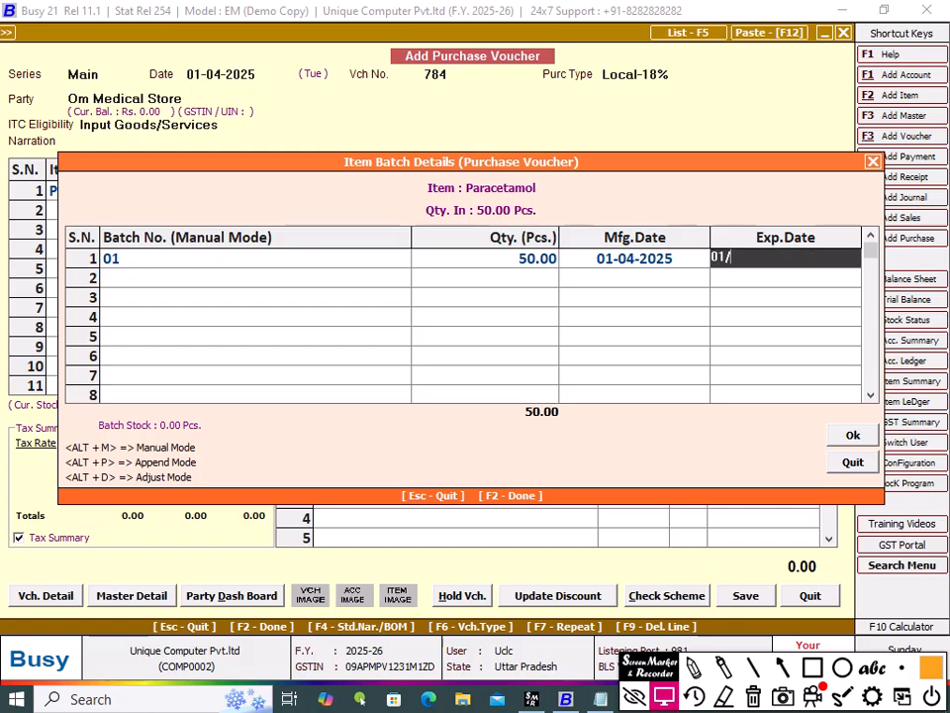
{"action": "type", "text": "02/2026"}
{"action": "key", "text": "Return"}
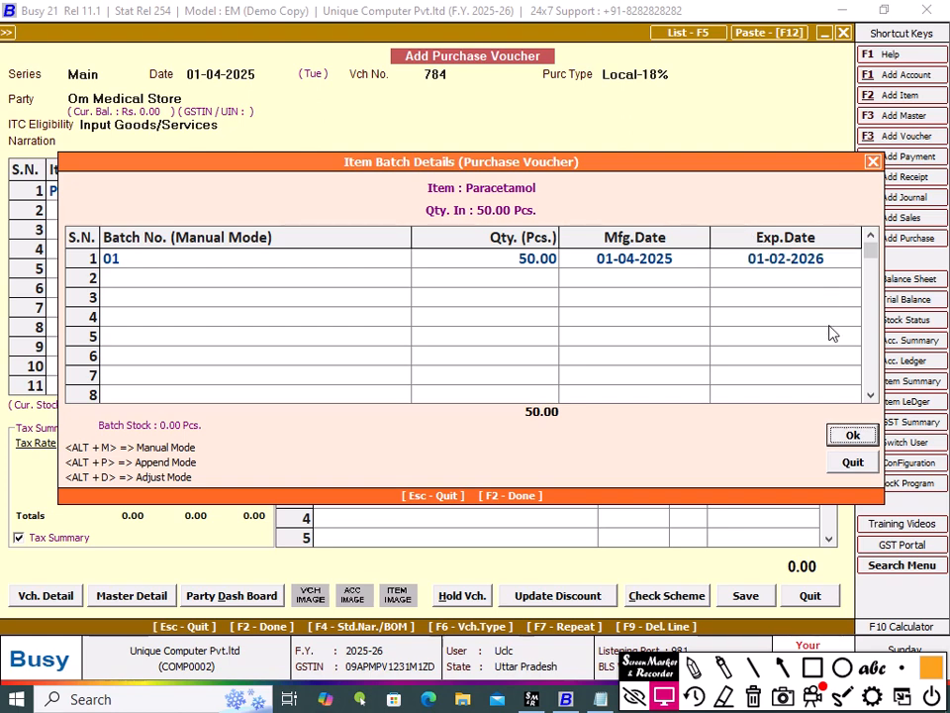
{"action": "left_click", "coordinate": [848, 437]}
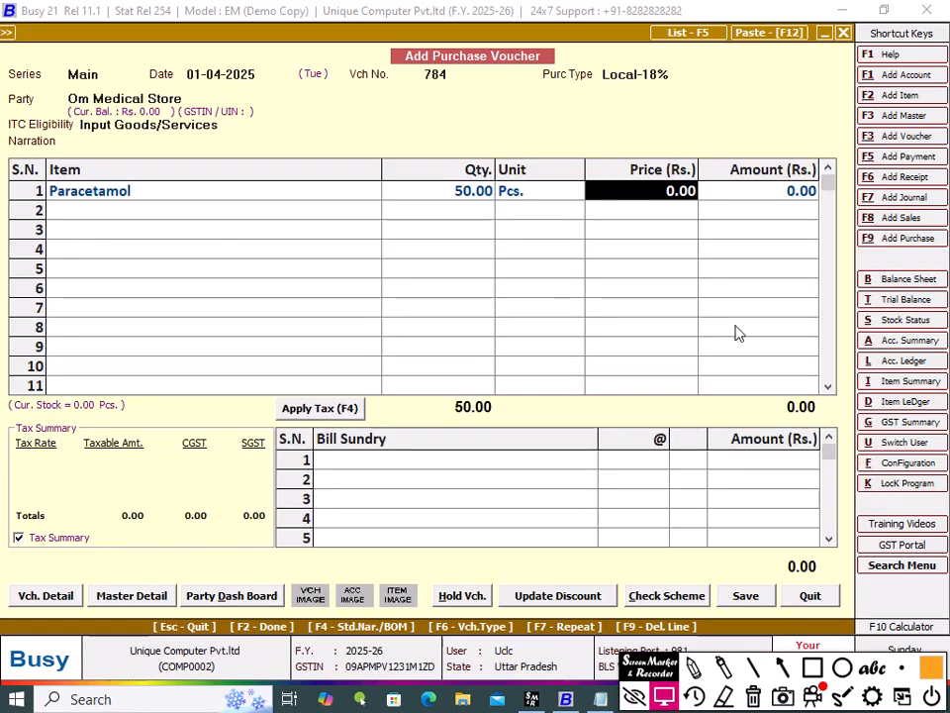
Set the Paracetamol price to Rs. 2.50, end the item list, and apply the tax to the voucher.
{"action": "type", "text": "2.50"}
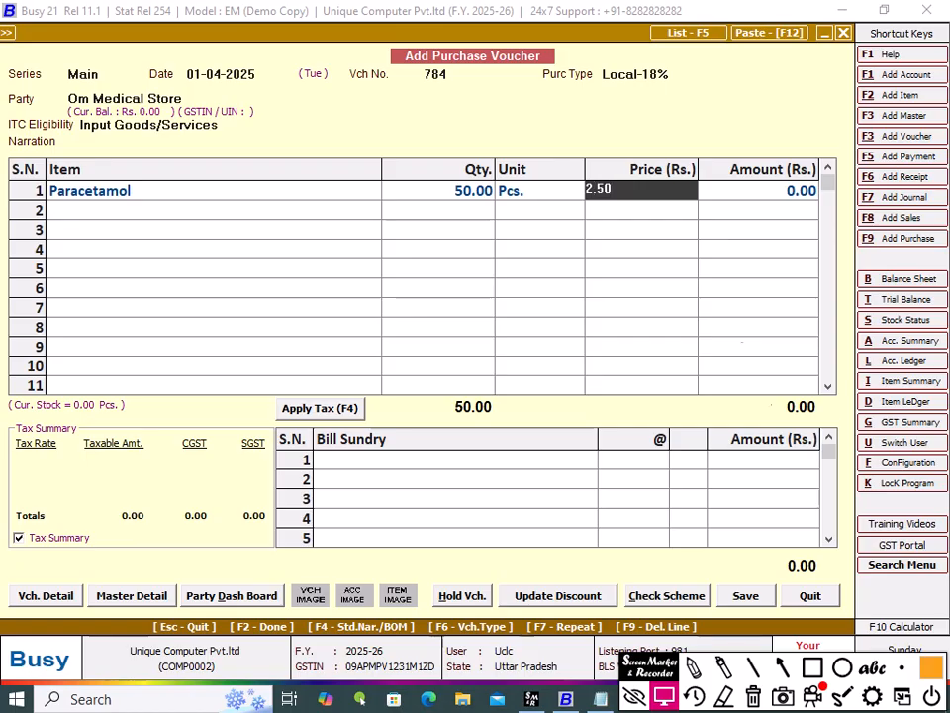
{"action": "key", "text": "Return"}
{"action": "key", "text": "Return"}
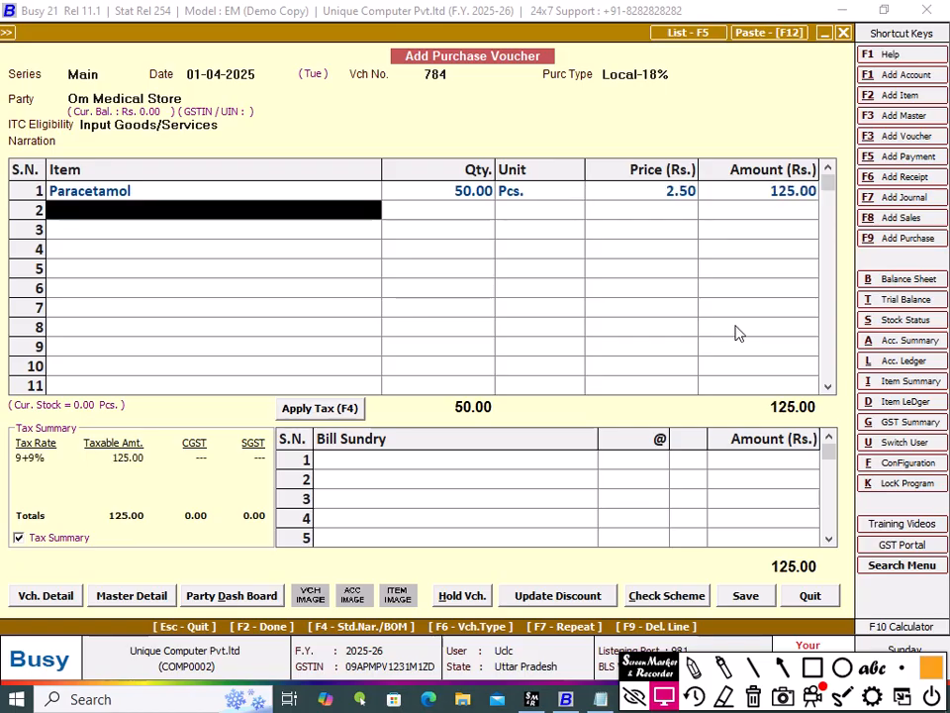
{"action": "key", "text": "Return"}
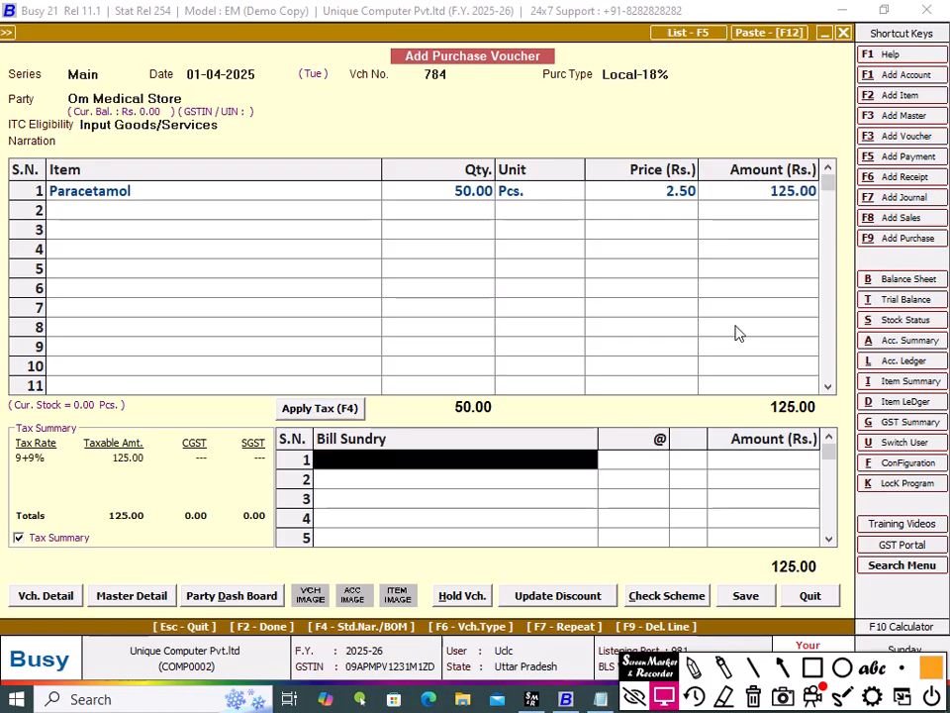
{"action": "key", "text": "F4"}
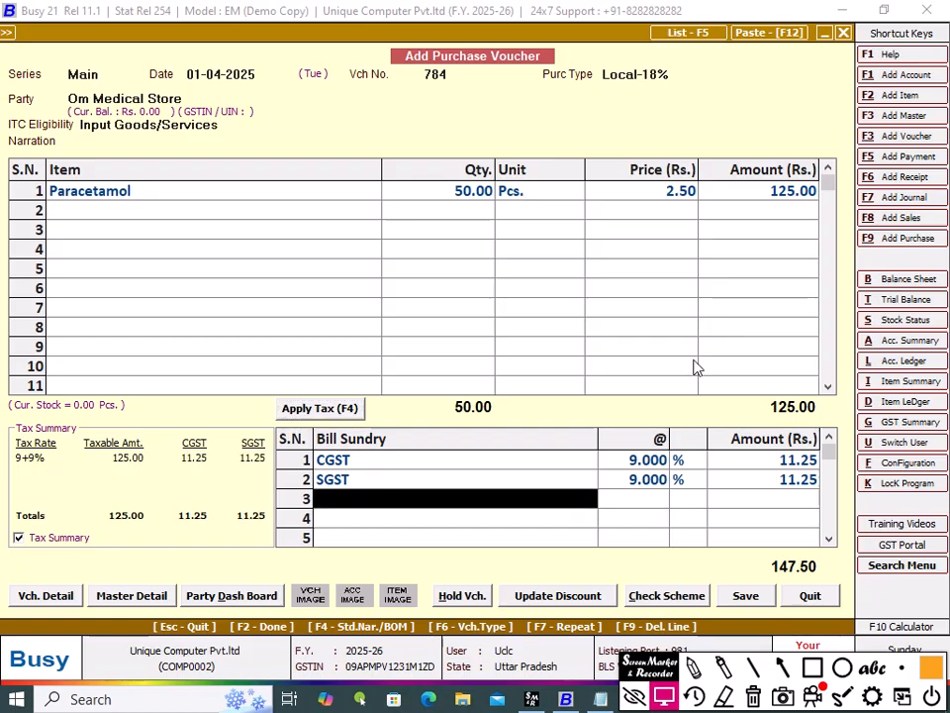
Save the purchase voucher, accepting bill number 784, bill date 01-04-2025 and the new bill reference, and leave voucher entry.
{"action": "left_click", "coordinate": [745, 597]}
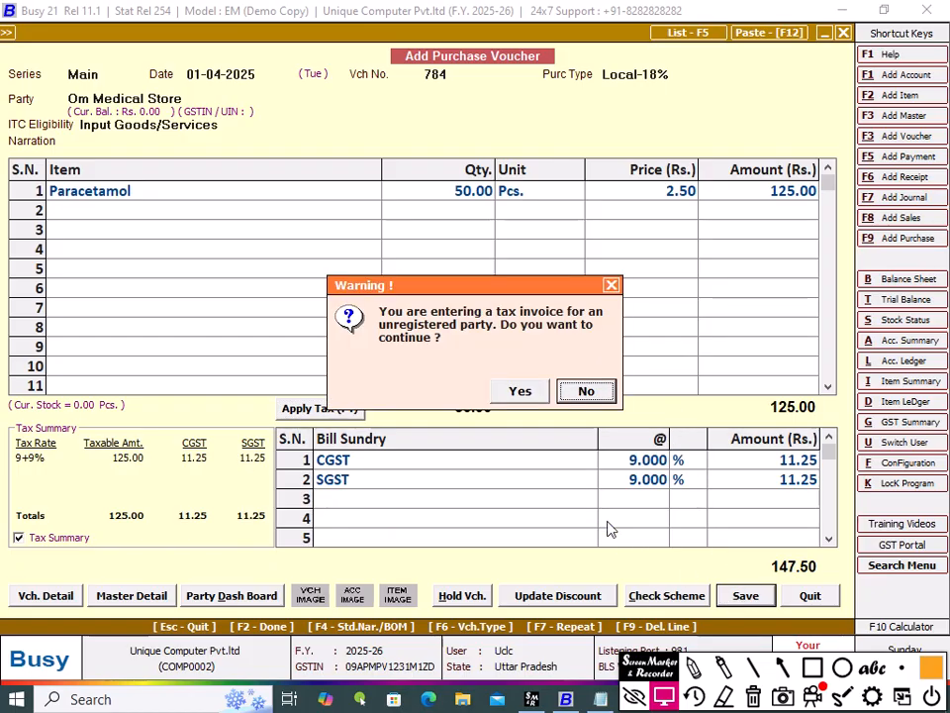
{"action": "left_click", "coordinate": [511, 392]}
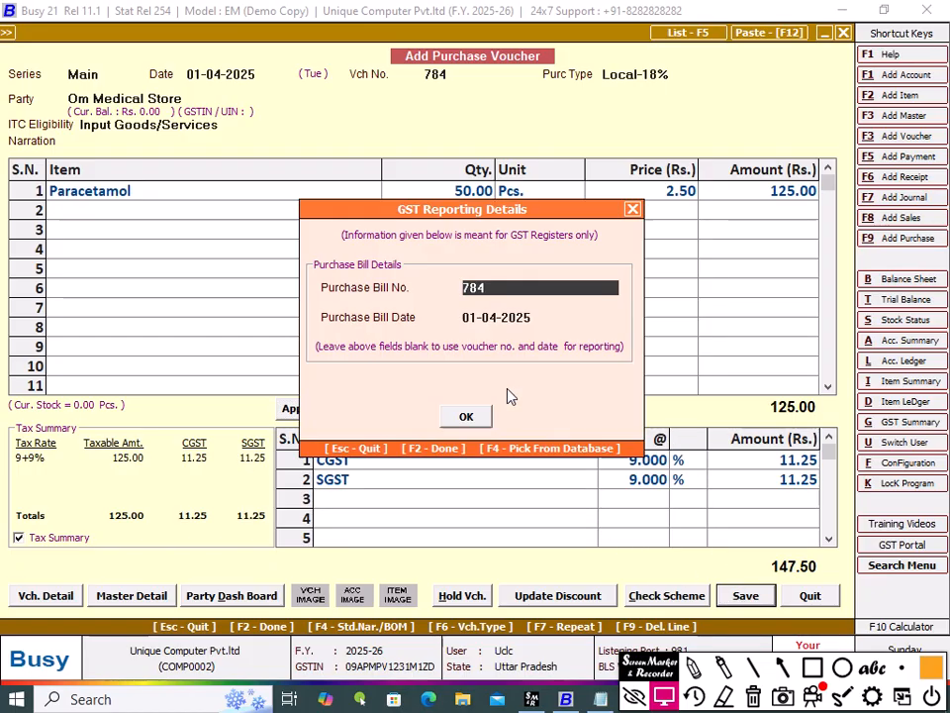
{"action": "left_click", "coordinate": [467, 419]}
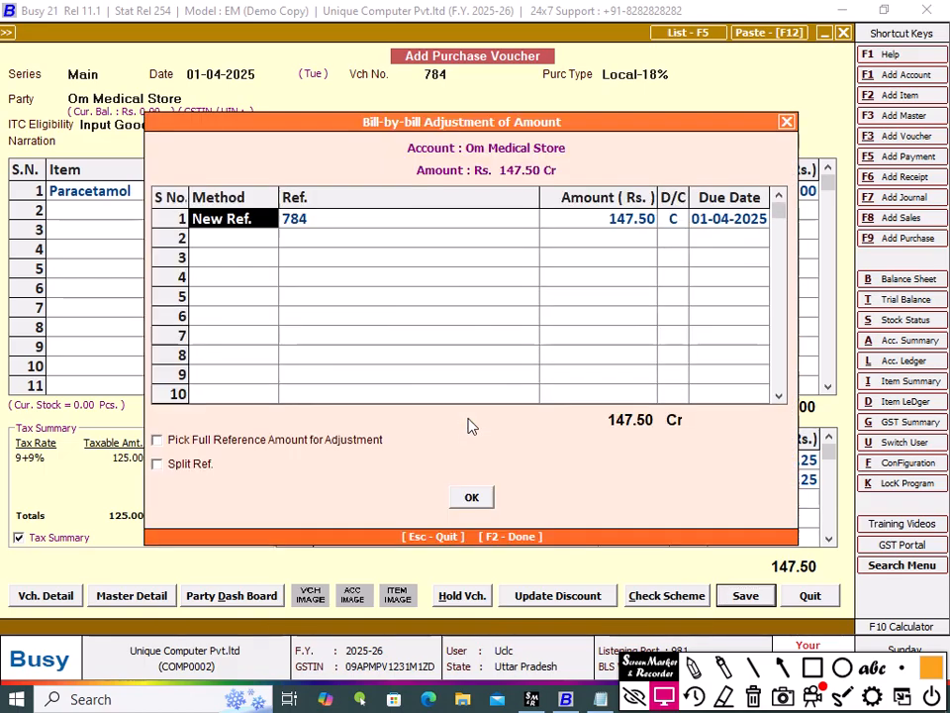
{"action": "left_click", "coordinate": [473, 497]}
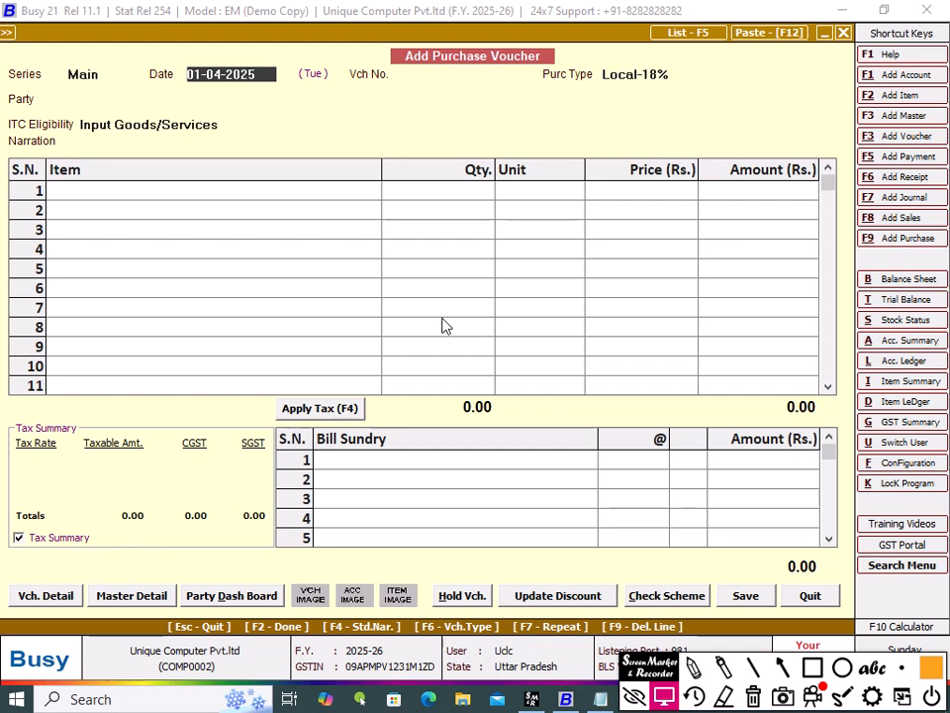
{"action": "key", "text": "Escape"}
{"action": "key", "text": "Return"}
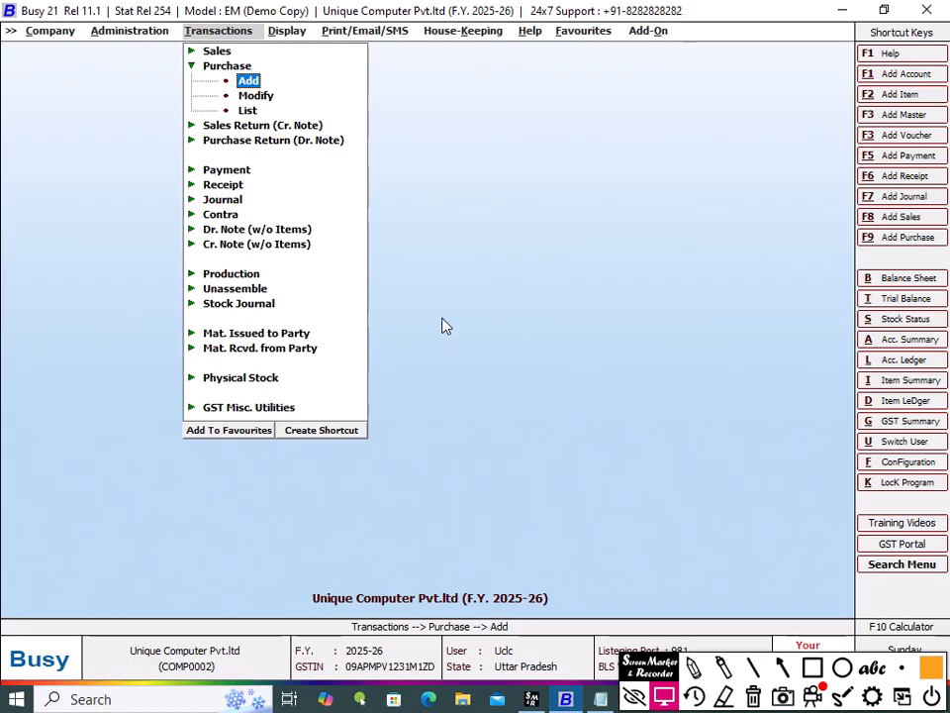
Open the Batch-wise Stock report from the batch/MRP-wise reports and choose to run it for one item.
{"action": "key", "text": "Right"}
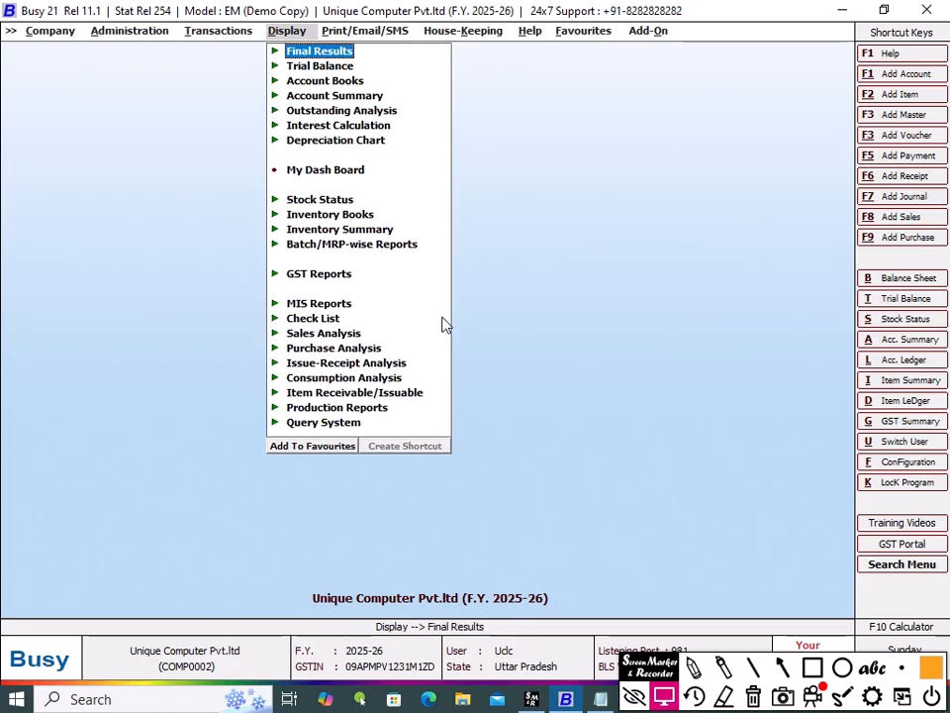
{"action": "key", "text": "Down"}
{"action": "key", "text": "Down"}
{"action": "key", "text": "Down"}
{"action": "key", "text": "Down"}
{"action": "key", "text": "Down"}
{"action": "key", "text": "Down"}
{"action": "key", "text": "Down"}
{"action": "key", "text": "Down"}
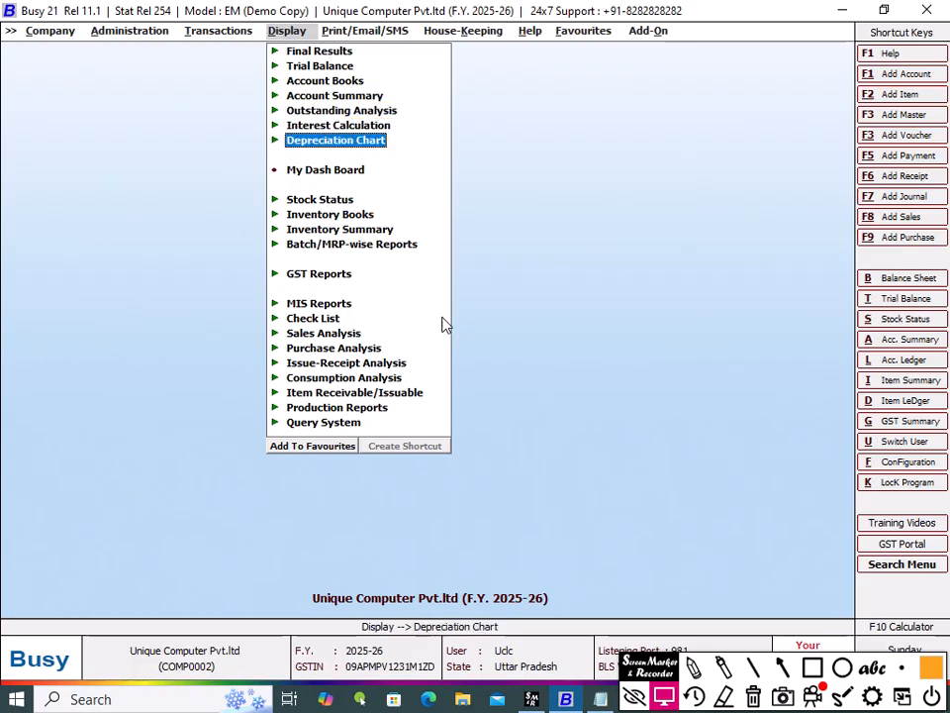
{"action": "key", "text": "Down"}
{"action": "key", "text": "Down"}
{"action": "key", "text": "Down"}
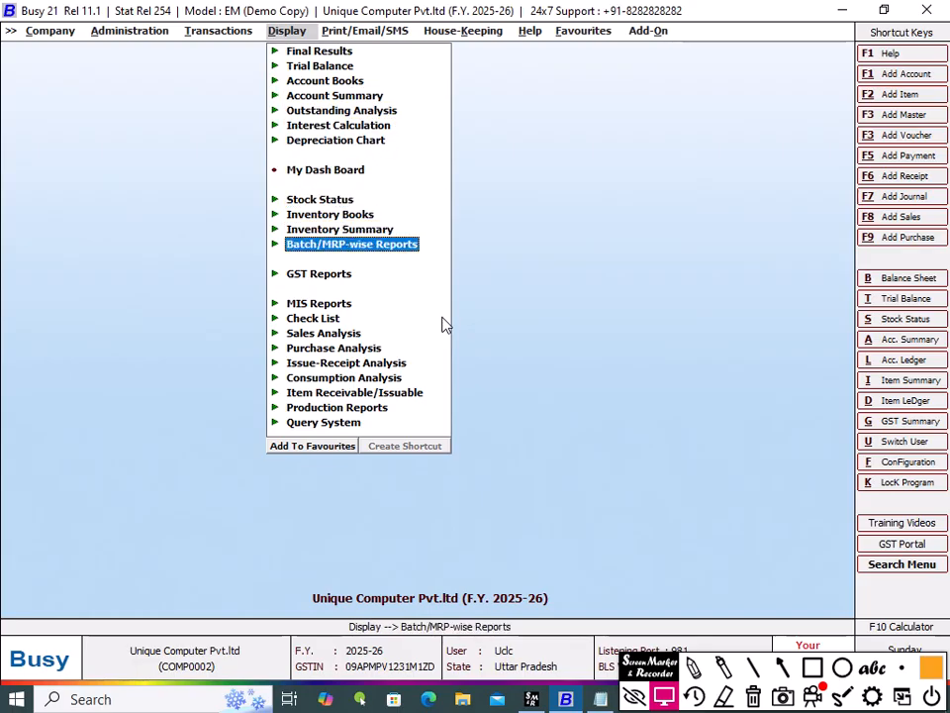
{"action": "left_click", "coordinate": [391, 246]}
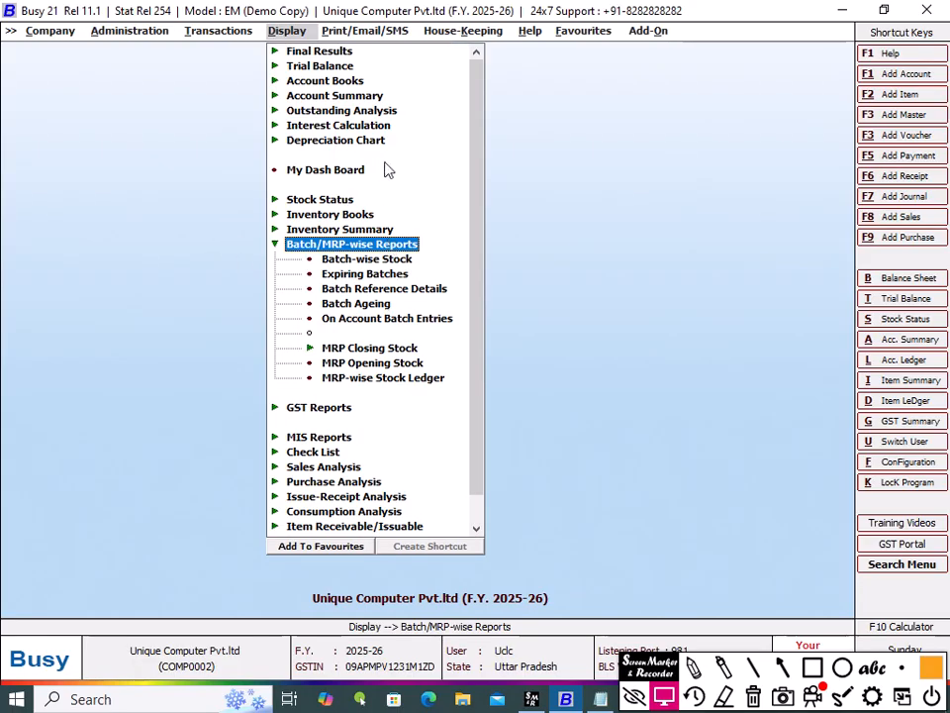
{"action": "left_click", "coordinate": [378, 262]}
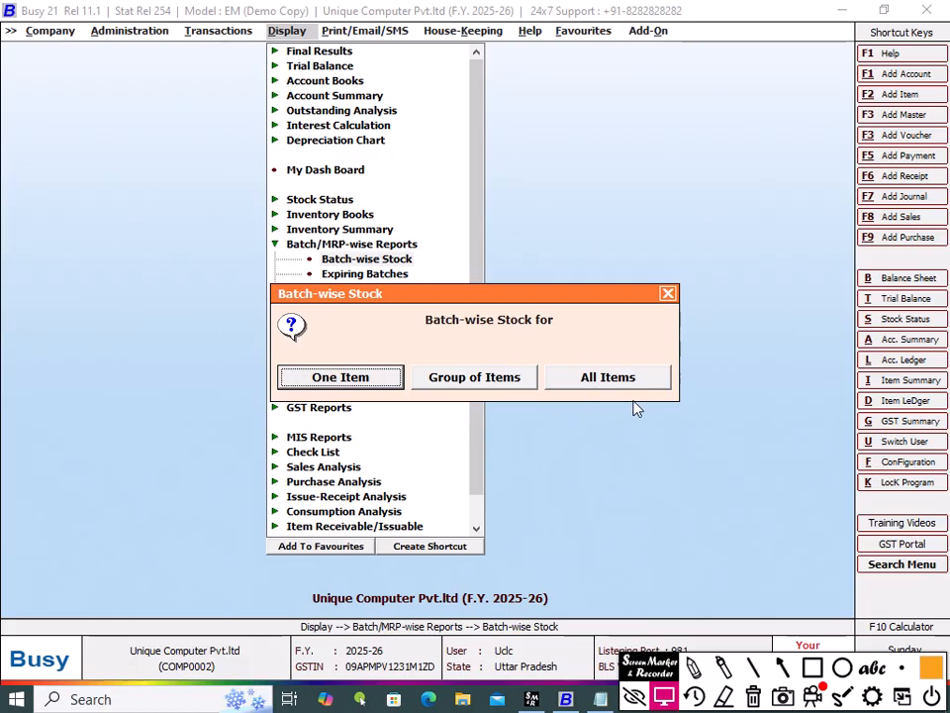
{"action": "left_click", "coordinate": [360, 378]}
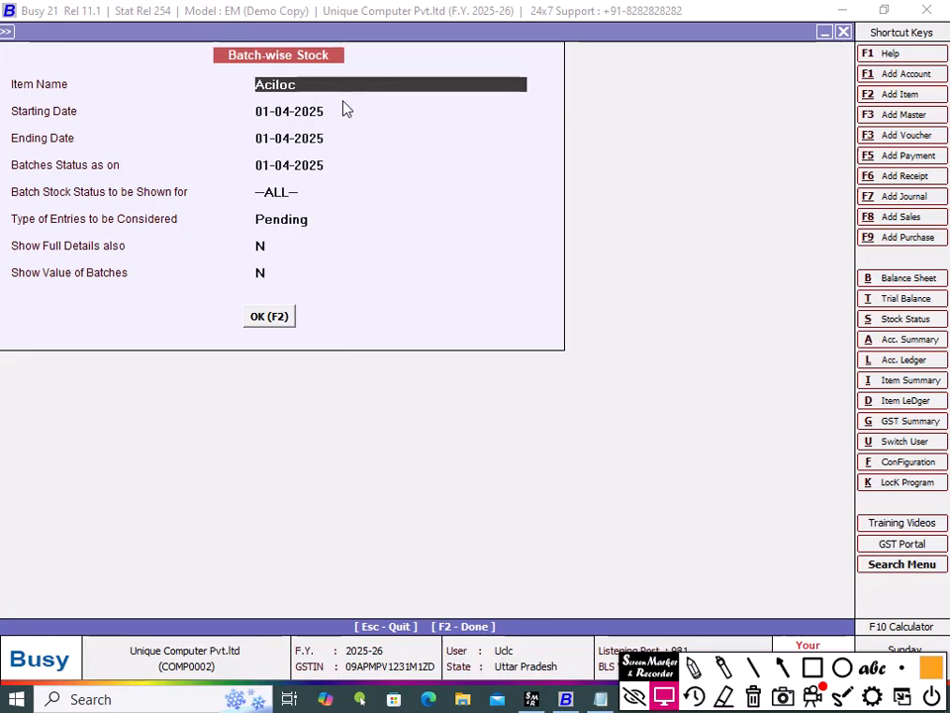
Display the batch-wise stock of Paracetamol, keeping all dates at 01-04-2025, status ALL, Pending entries, and no full details or batch values.
{"action": "type", "text": "p"}
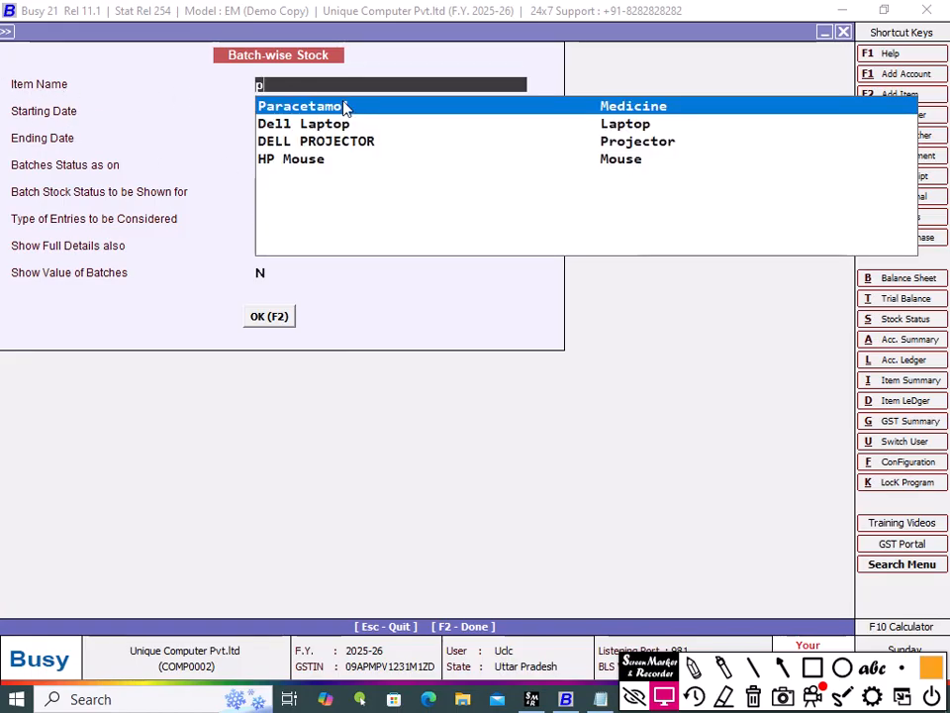
{"action": "left_click", "coordinate": [345, 106]}
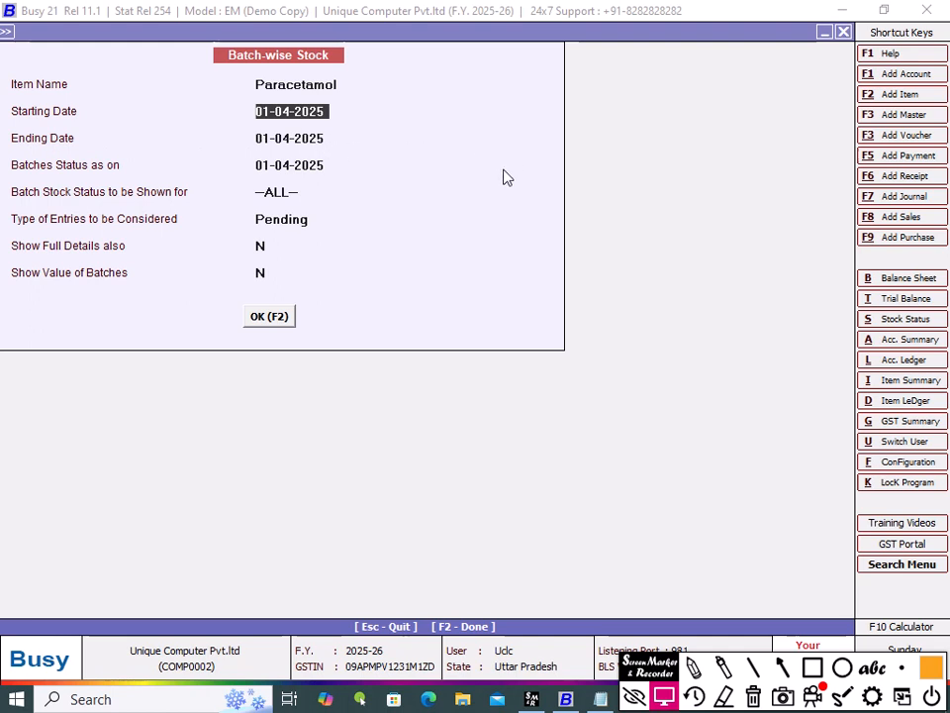
{"action": "key", "text": "Return"}
{"action": "key", "text": "Return"}
{"action": "key", "text": "Return"}
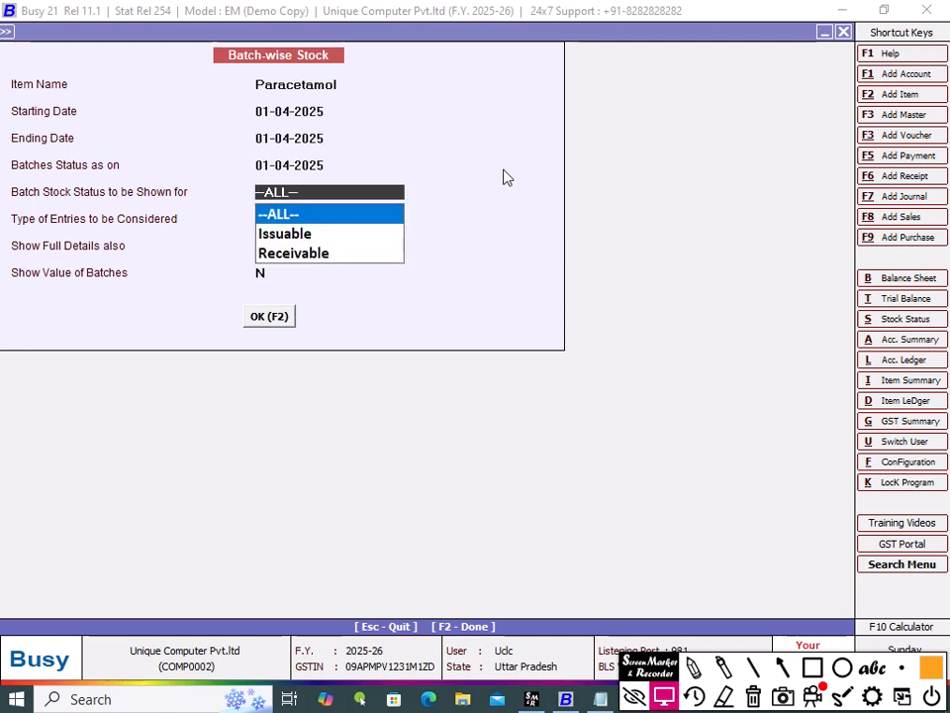
{"action": "key", "text": "Return"}
{"action": "key", "text": "Return"}
{"action": "key", "text": "Return"}
{"action": "key", "text": "Return"}
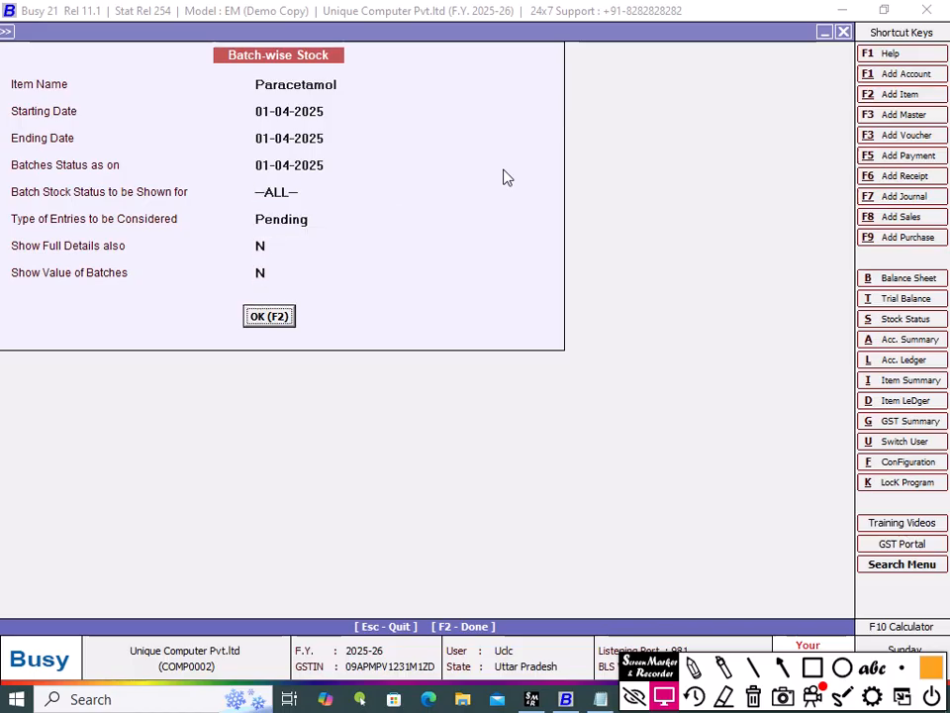
{"action": "key", "text": "Return"}
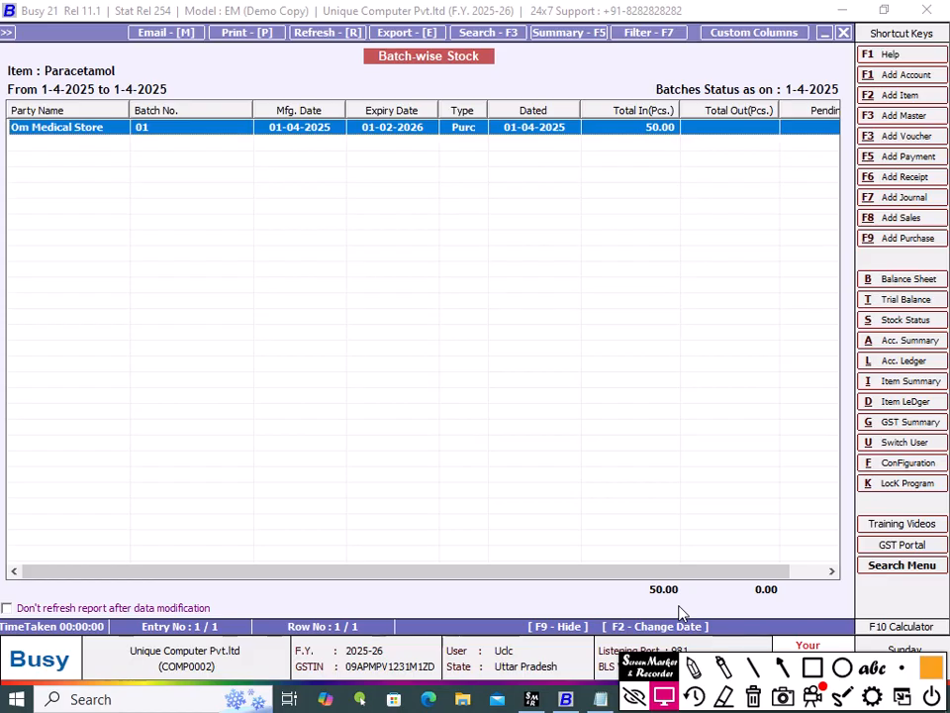
Leave the batch-wise stock report without closing the company, and start a new sales voucher.
{"action": "key", "text": "Escape"}
{"action": "key", "text": "Escape"}
{"action": "key", "text": "Escape"}
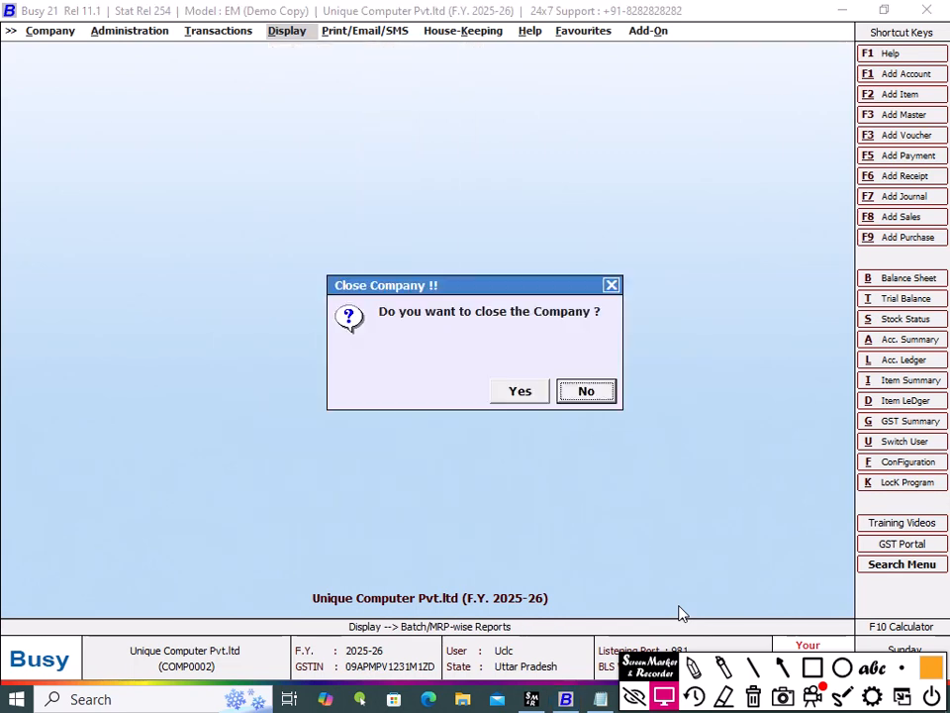
{"action": "key", "text": "Escape"}
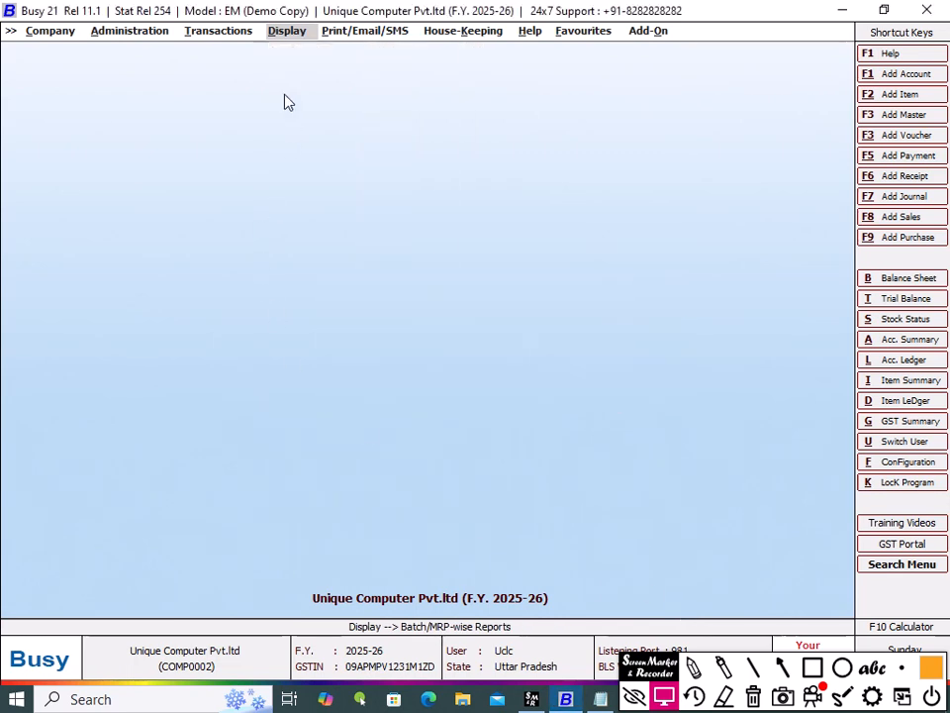
{"action": "left_click", "coordinate": [214, 34]}
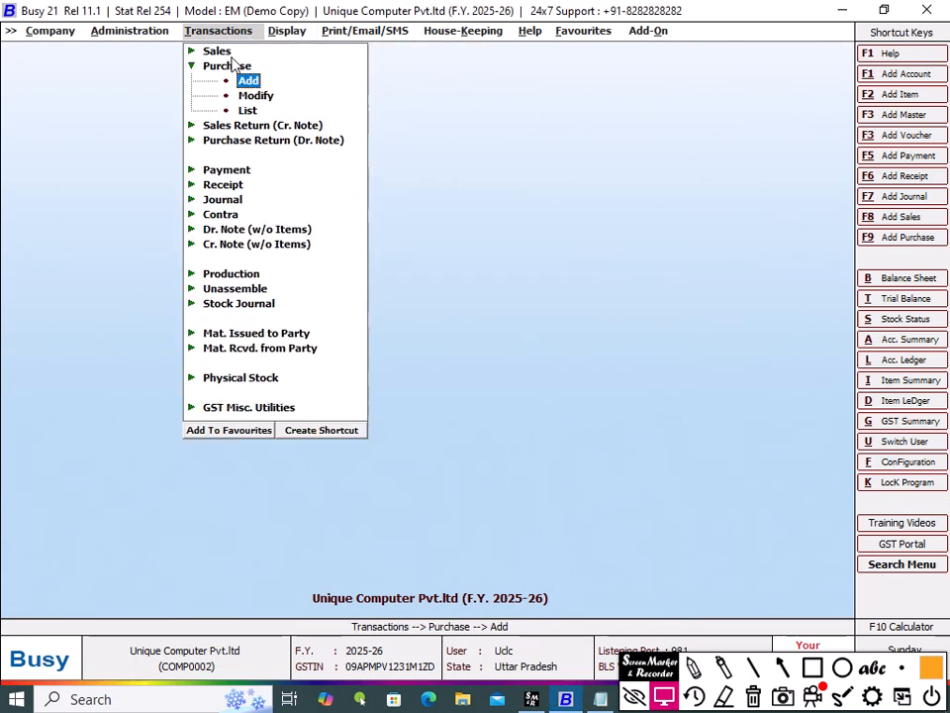
{"action": "left_click", "coordinate": [208, 51]}
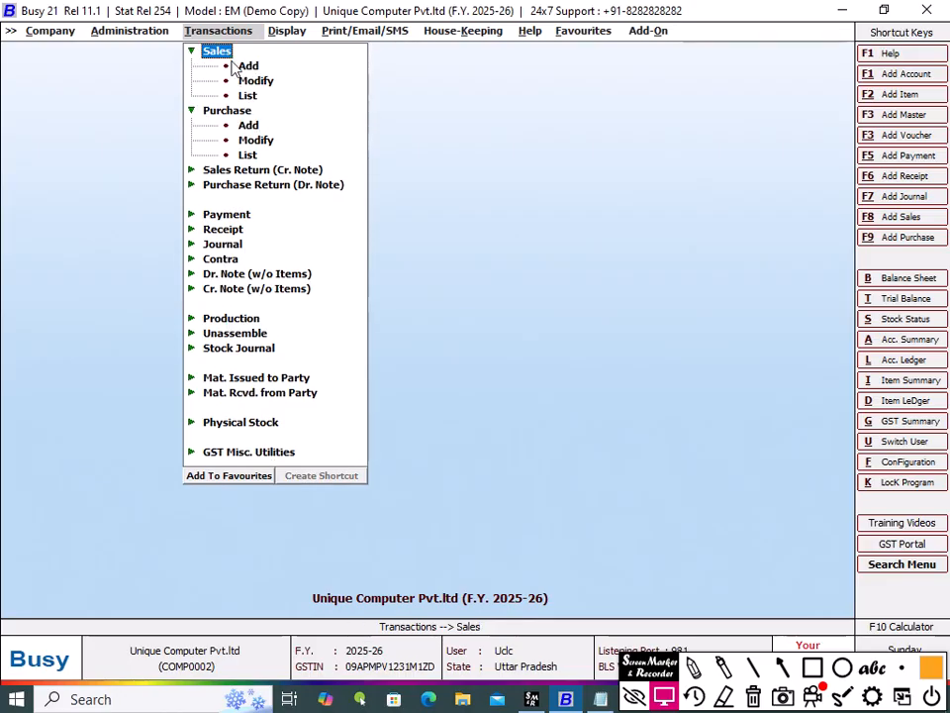
{"action": "left_click", "coordinate": [249, 67]}
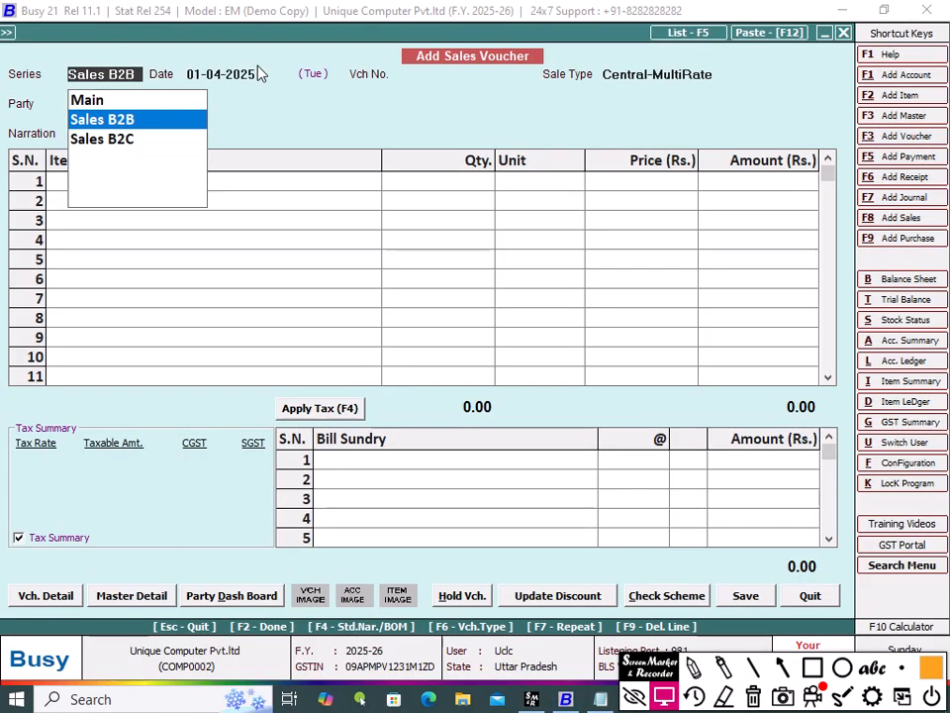
Fill in the voucher header with series Sales B2B, date 01-04-2025, sale type Local-18% and party Cash, leaving the narration empty.
{"action": "key", "text": "Return"}
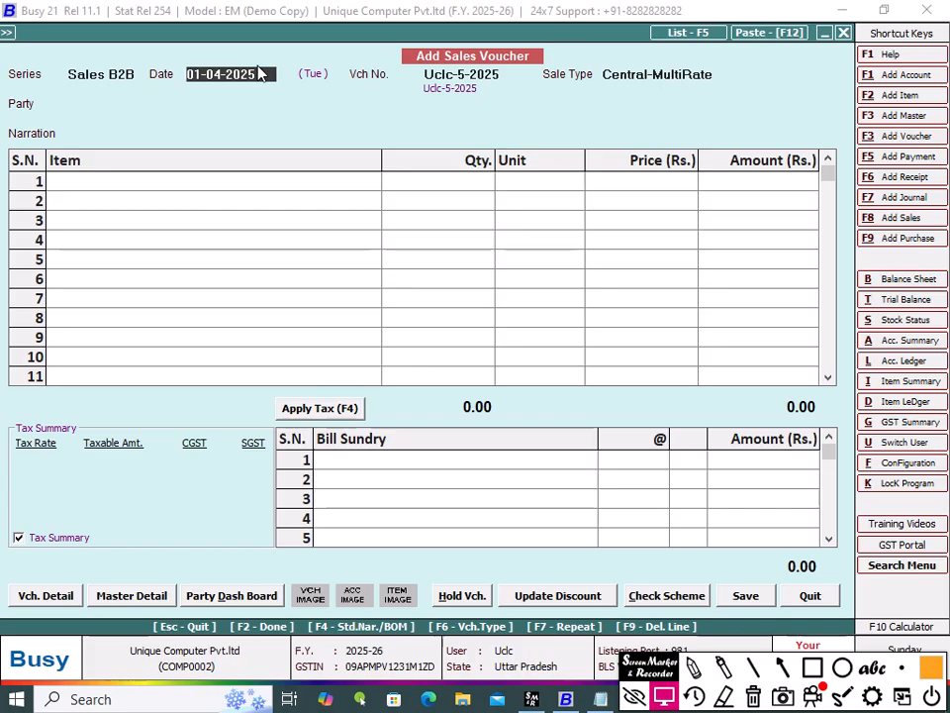
{"action": "key", "text": "Return"}
{"action": "type", "text": "lo"}
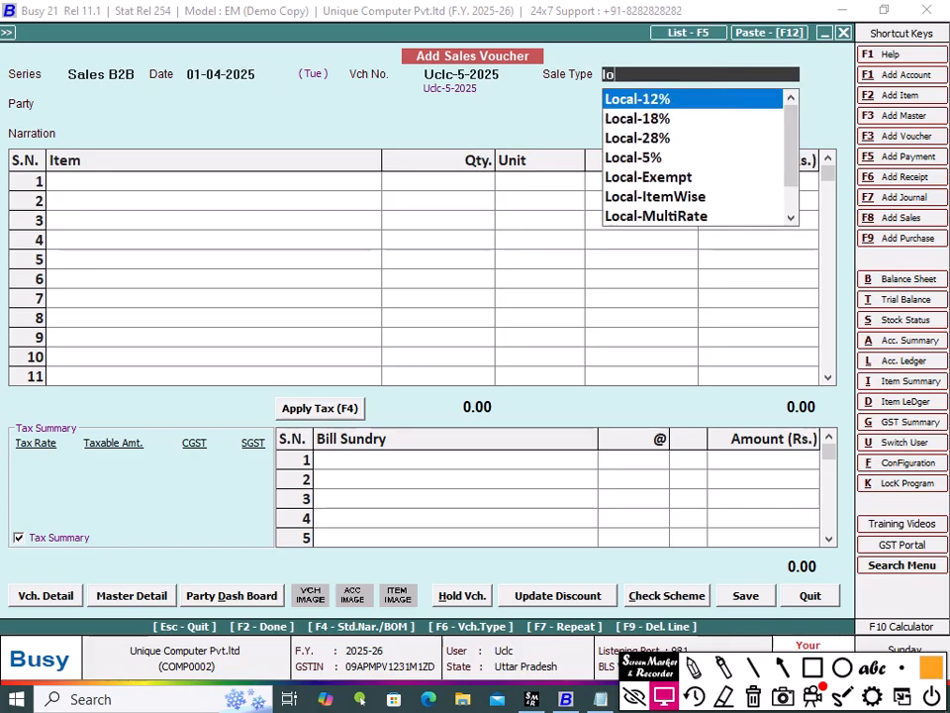
{"action": "key", "text": "Down"}
{"action": "key", "text": "Return"}
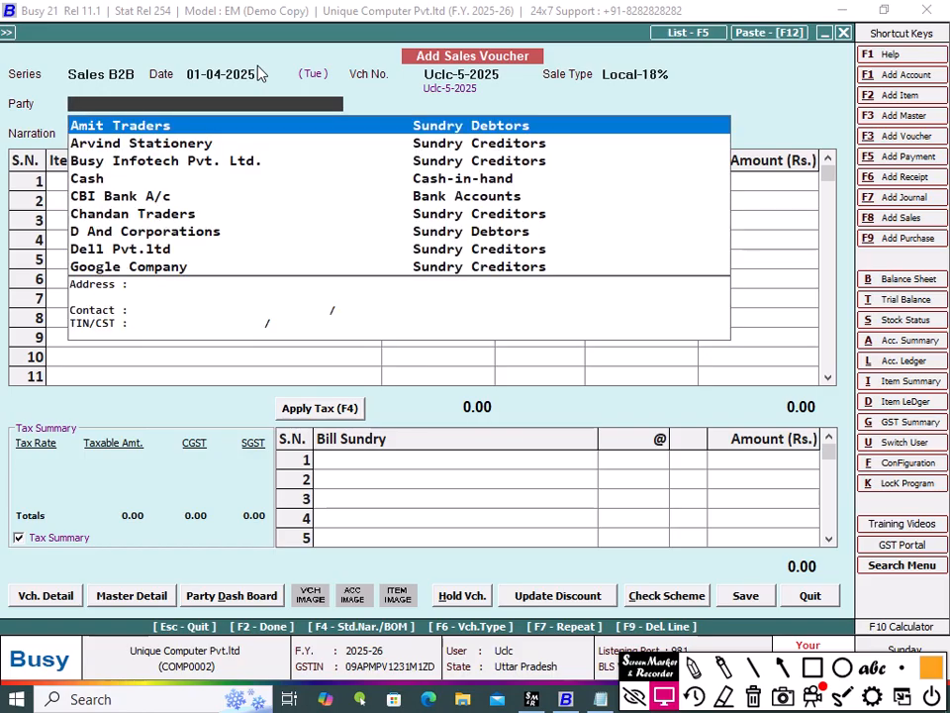
{"action": "type", "text": "ca"}
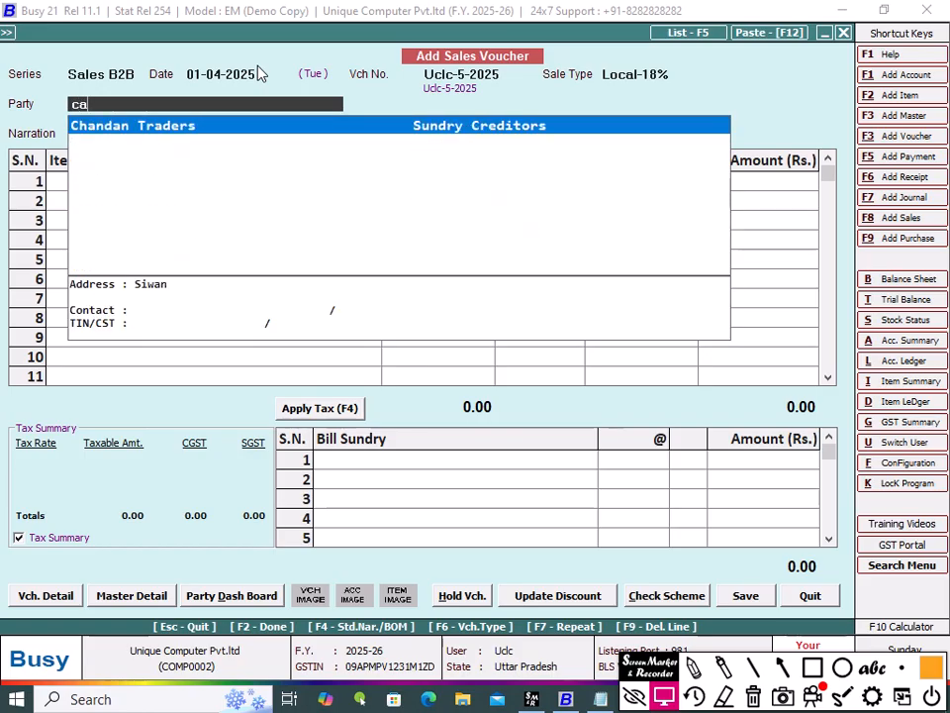
{"action": "key", "text": "BackSpace"}
{"action": "key", "text": "Return"}
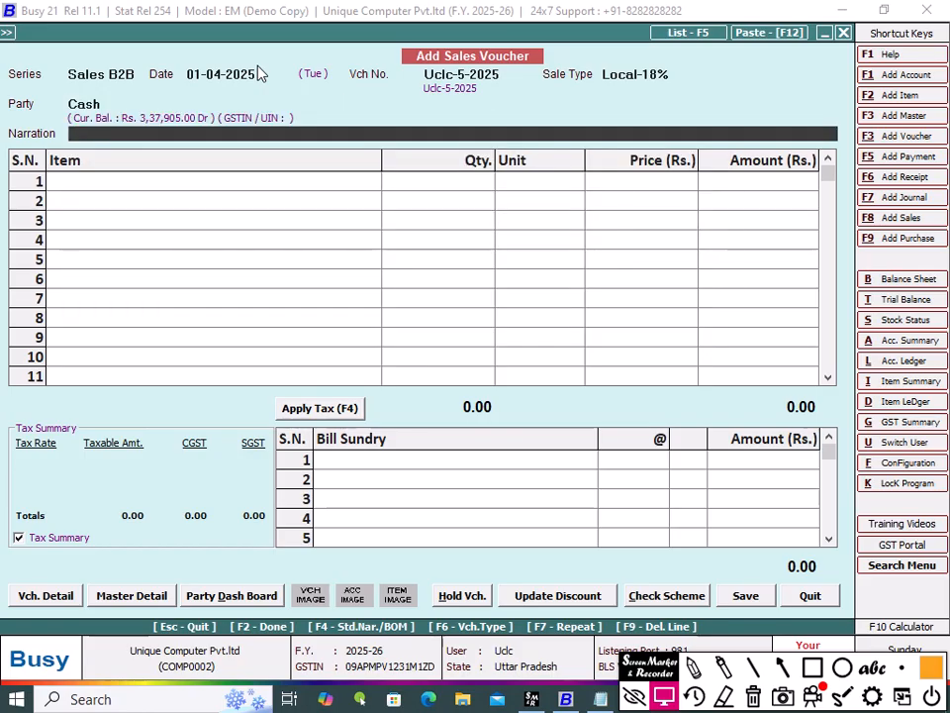
{"action": "key", "text": "Return"}
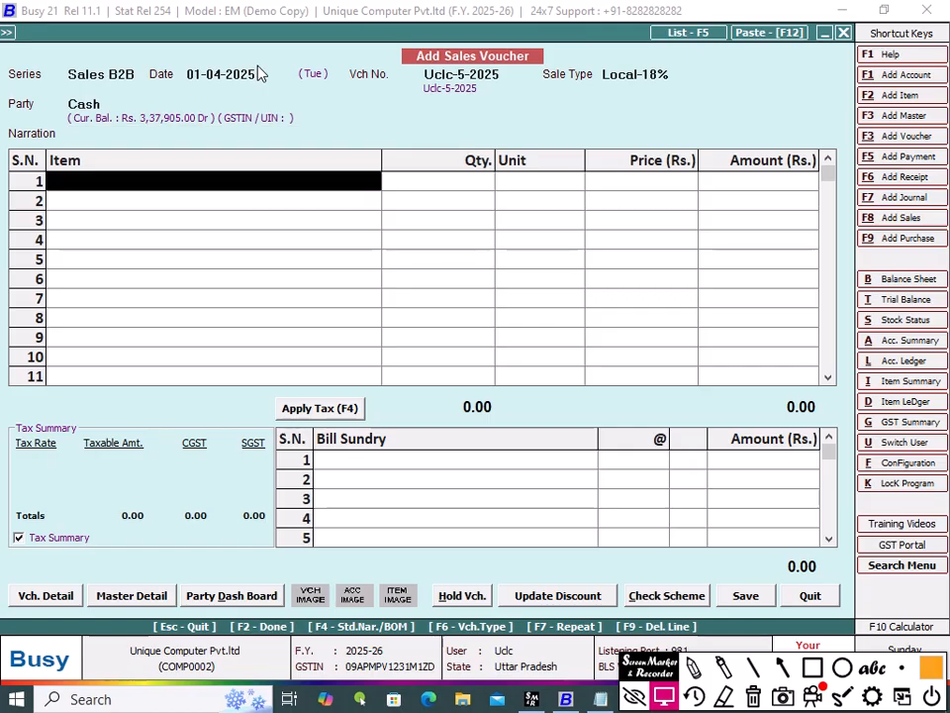
Add Paracetamol as the first item with a quantity of 10, keeping the unit Pcs.
{"action": "type", "text": "pa"}
{"action": "key", "text": "Return"}
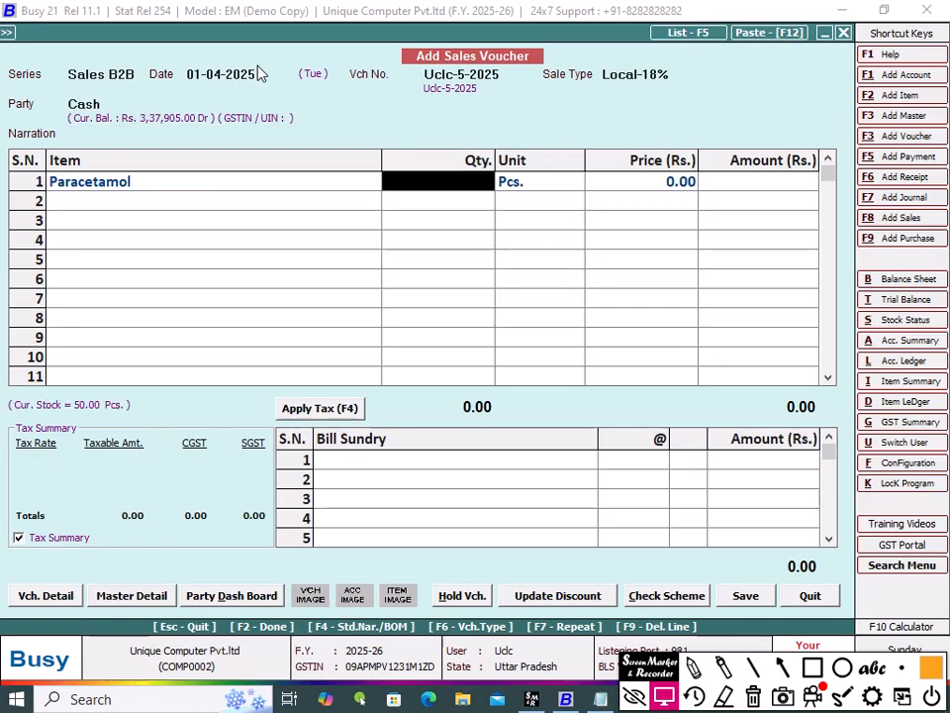
{"action": "type", "text": "1"}
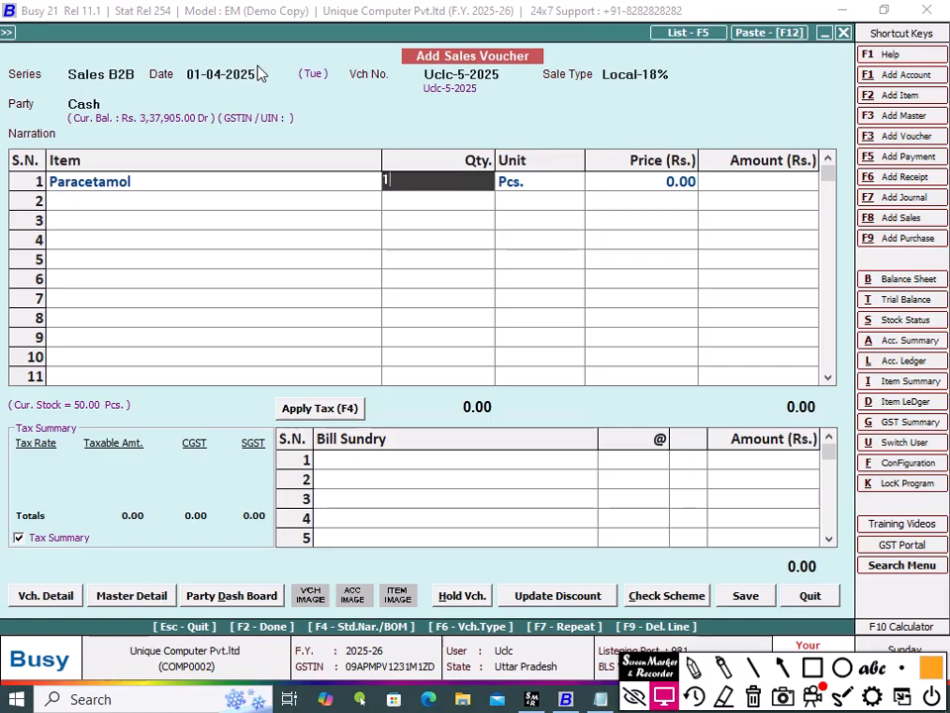
{"action": "type", "text": "0"}
{"action": "key", "text": "Return"}
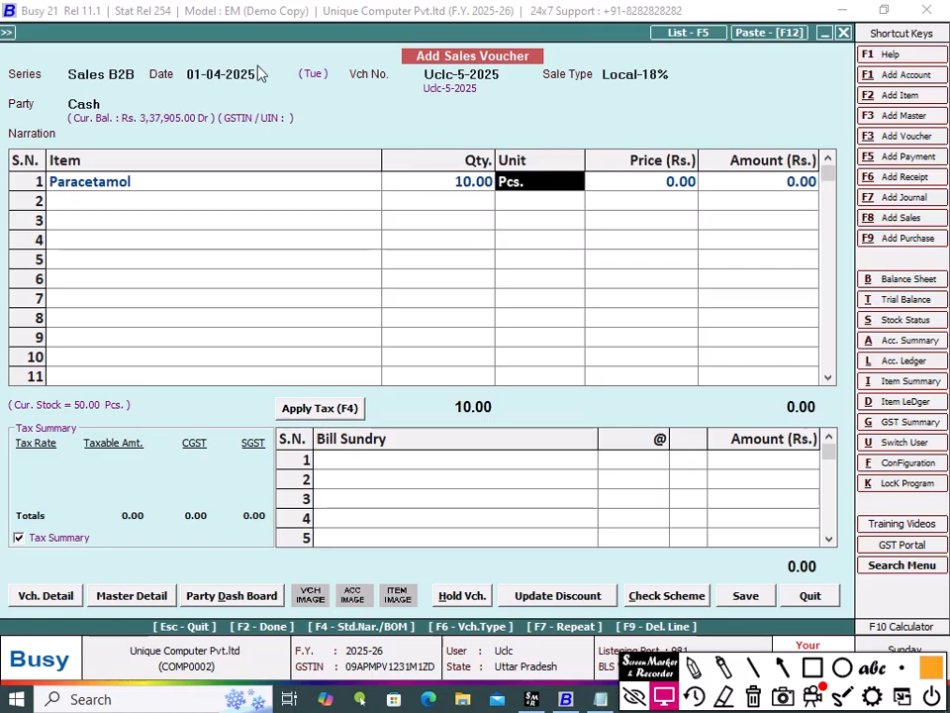
{"action": "key", "text": "Return"}
Assign all 10 Pcs. of Paracetamol to batch 01 in the item batch details.
{"action": "key", "text": "space"}
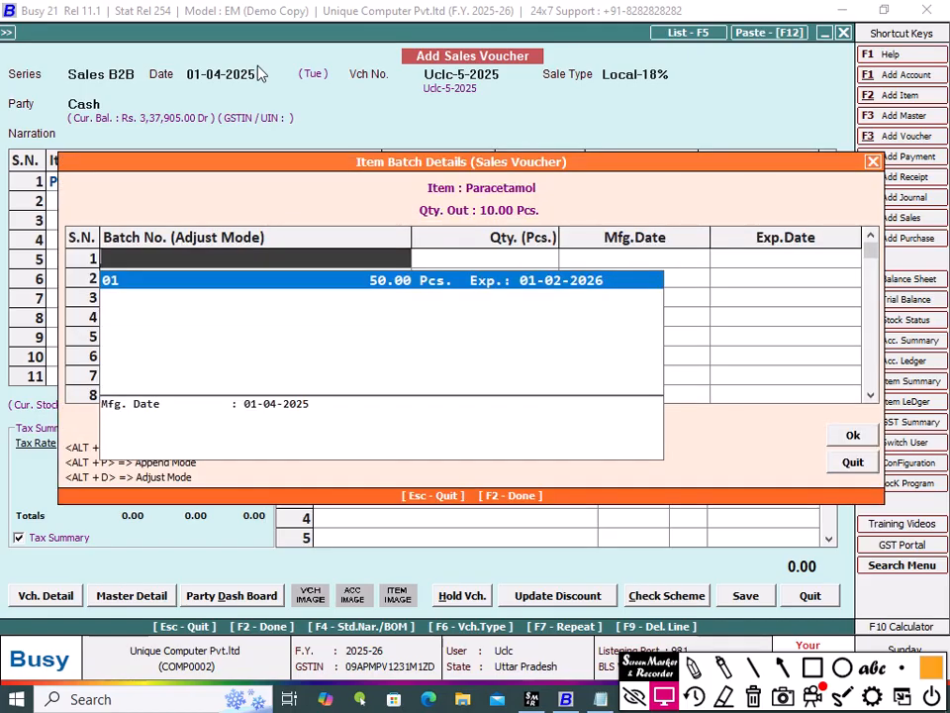
{"action": "left_click", "coordinate": [584, 281]}
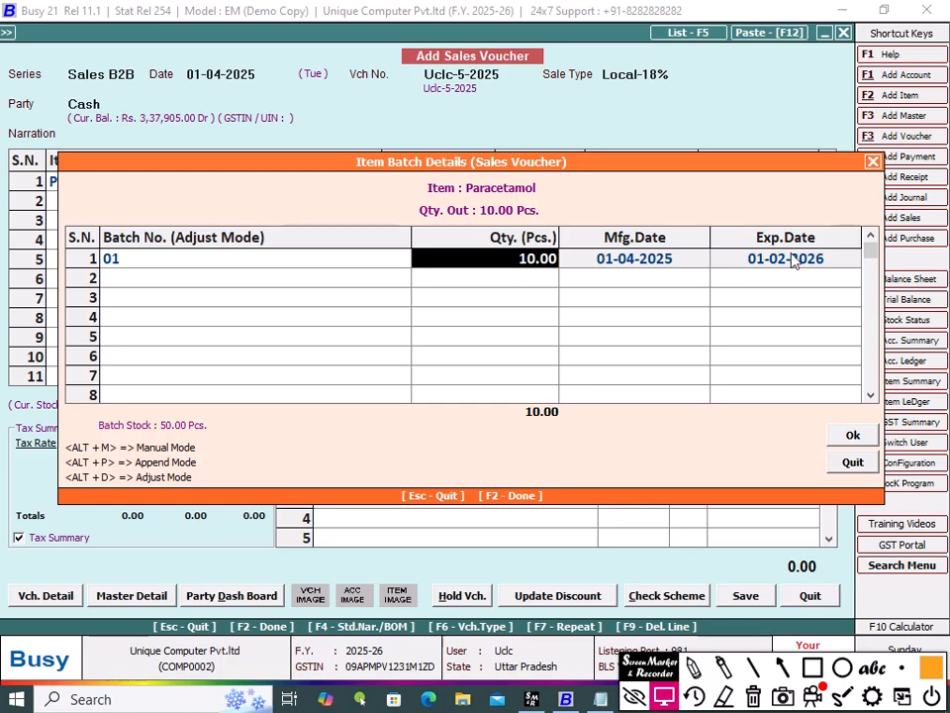
{"action": "key", "text": "Return"}
{"action": "key", "text": "Return"}
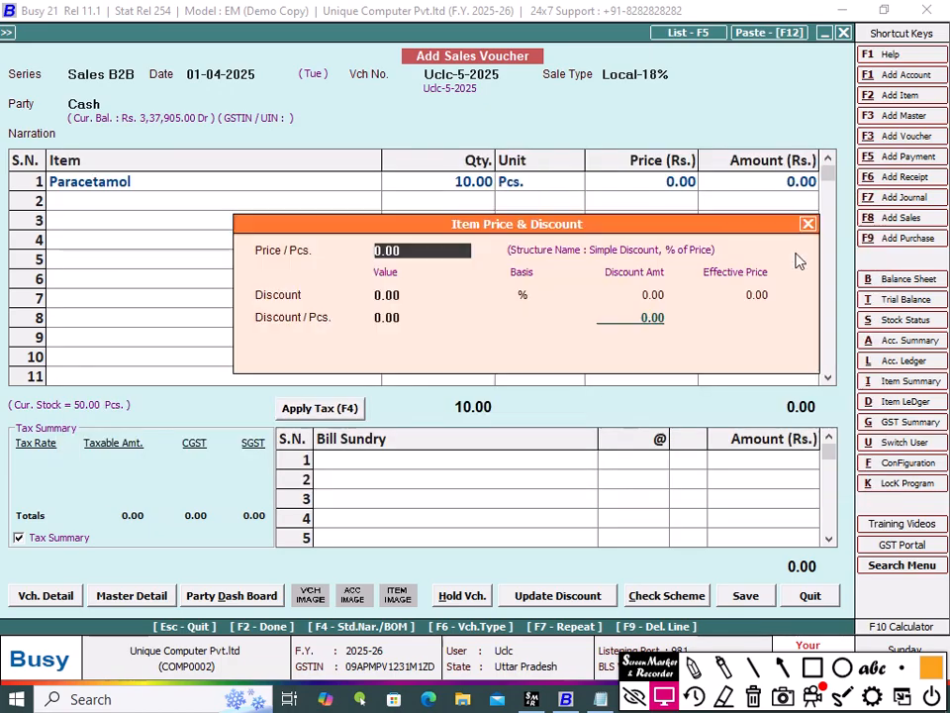
Set the Paracetamol price to Rs. 3 without discount, end the item list, and apply the tax to the voucher.
{"action": "type", "text": "3"}
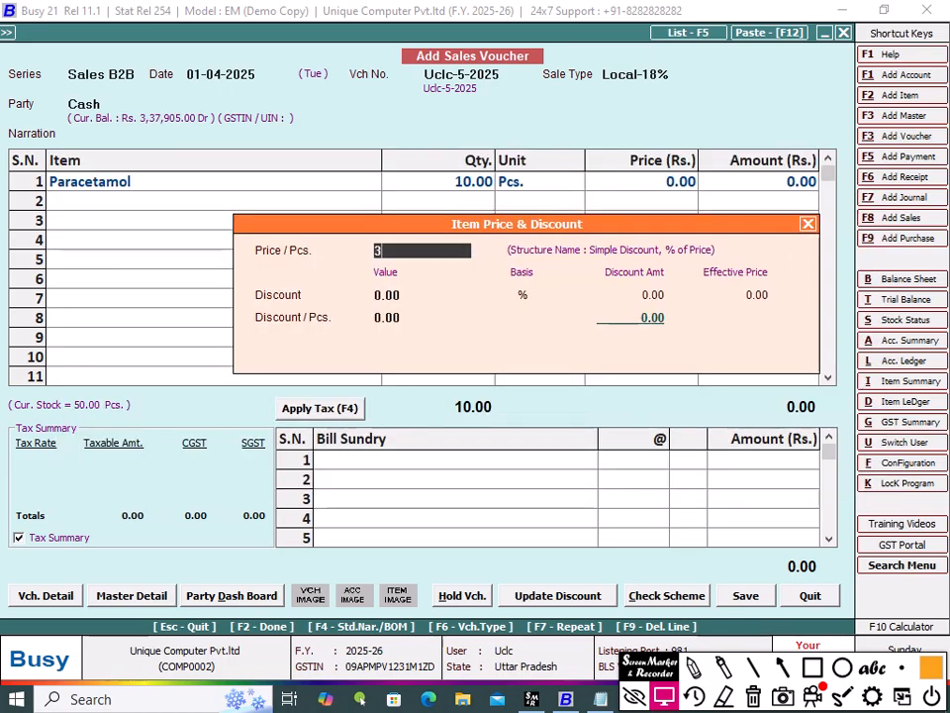
{"action": "key", "text": "Return"}
{"action": "key", "text": "Return"}
{"action": "key", "text": "Return"}
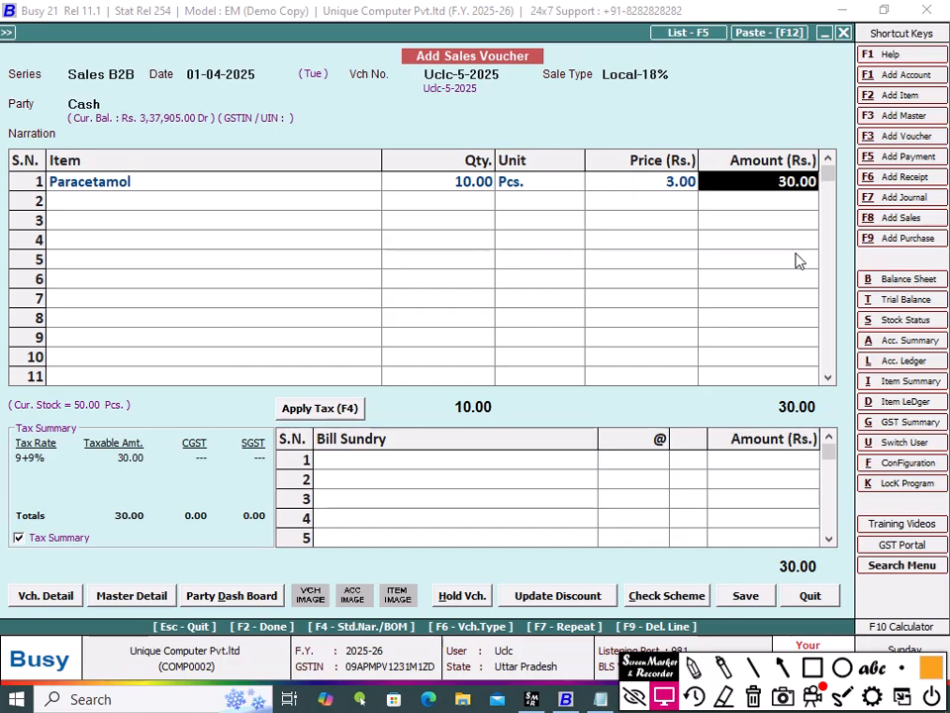
{"action": "key", "text": "Return"}
{"action": "key", "text": "Return"}
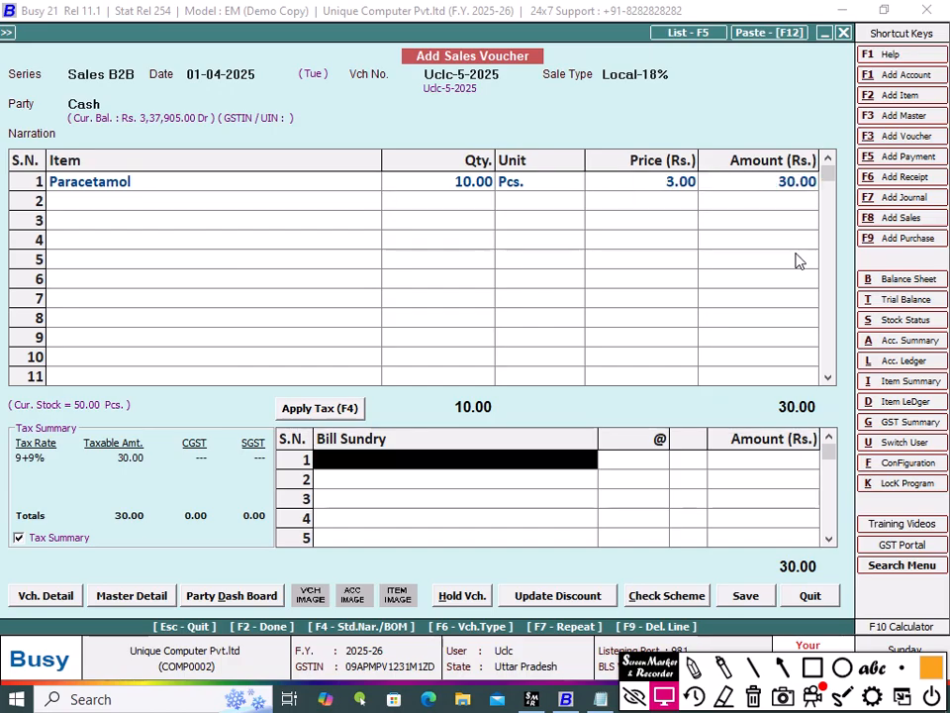
{"action": "key", "text": "F4"}
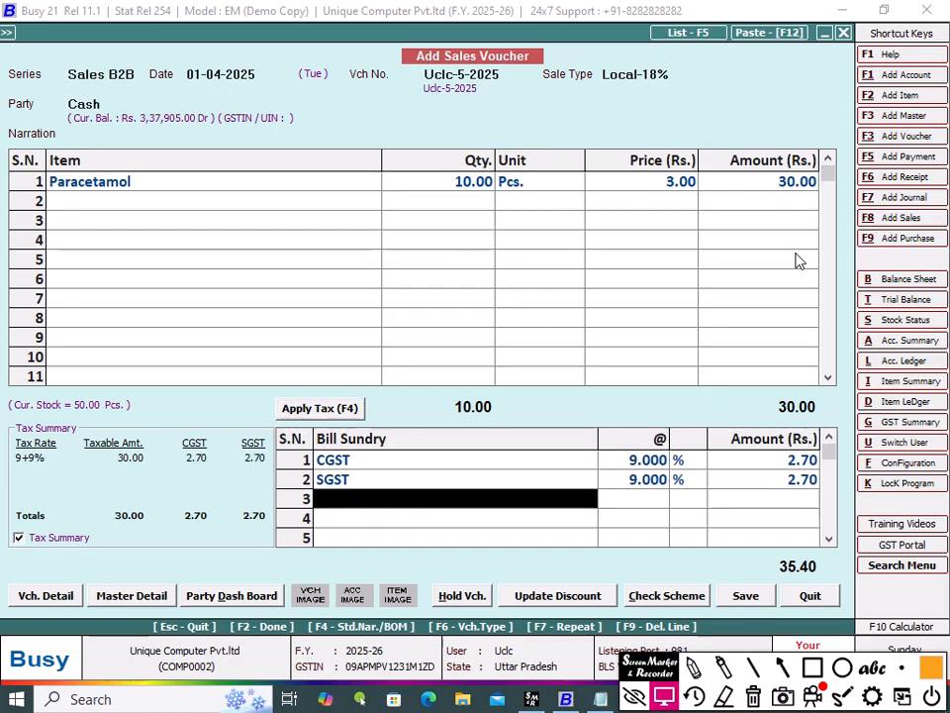
Save the sales voucher, decline printing the sales invoice, and leave voucher entry.
{"action": "left_click", "coordinate": [760, 602]}
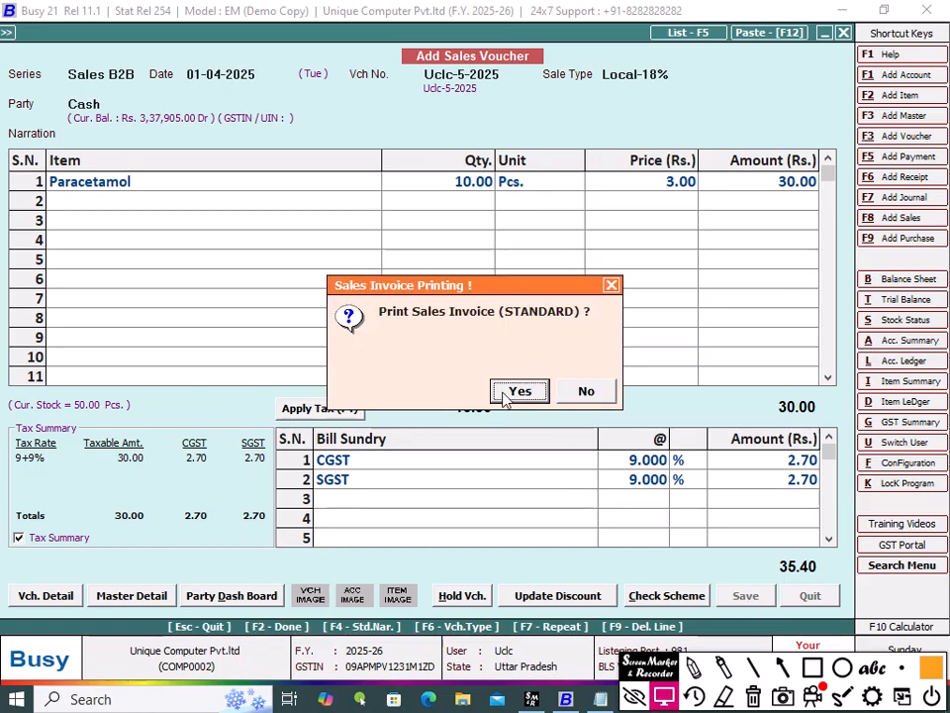
{"action": "left_click", "coordinate": [594, 392]}
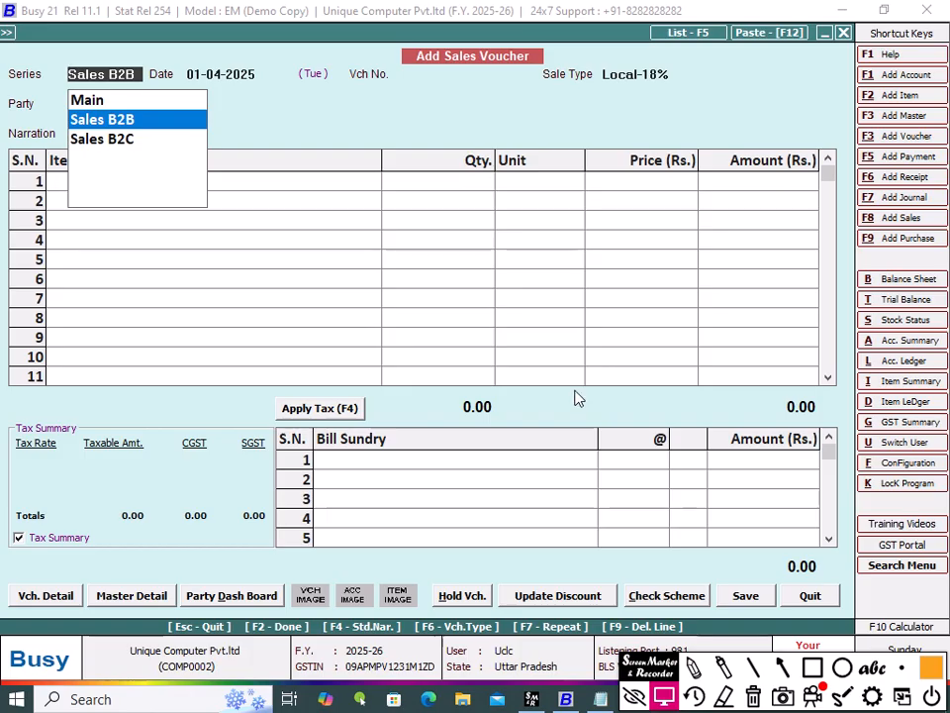
{"action": "key", "text": "Escape"}
{"action": "key", "text": "Escape"}
{"action": "key", "text": "Escape"}
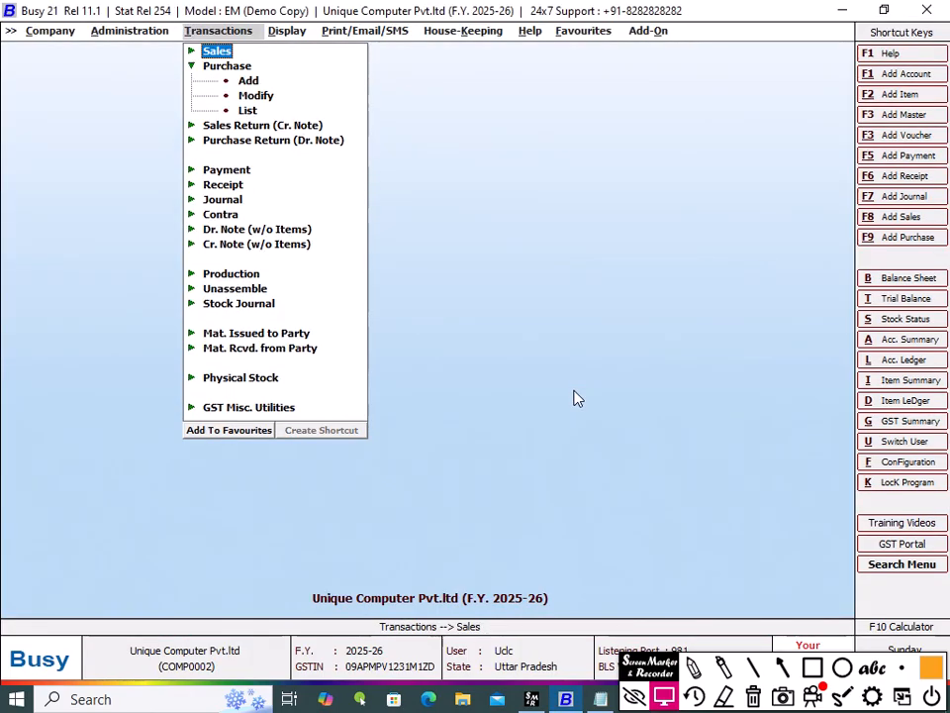
Reopen the Batch-wise Stock report from the batch/MRP-wise reports for one item.
{"action": "key", "text": "Right"}
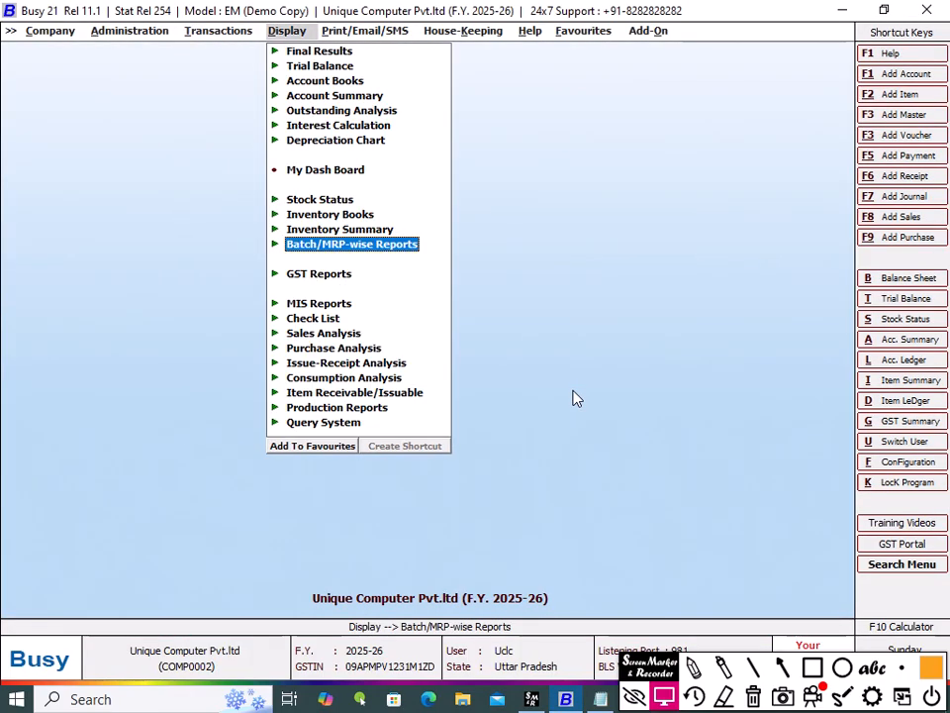
{"action": "key", "text": "Return"}
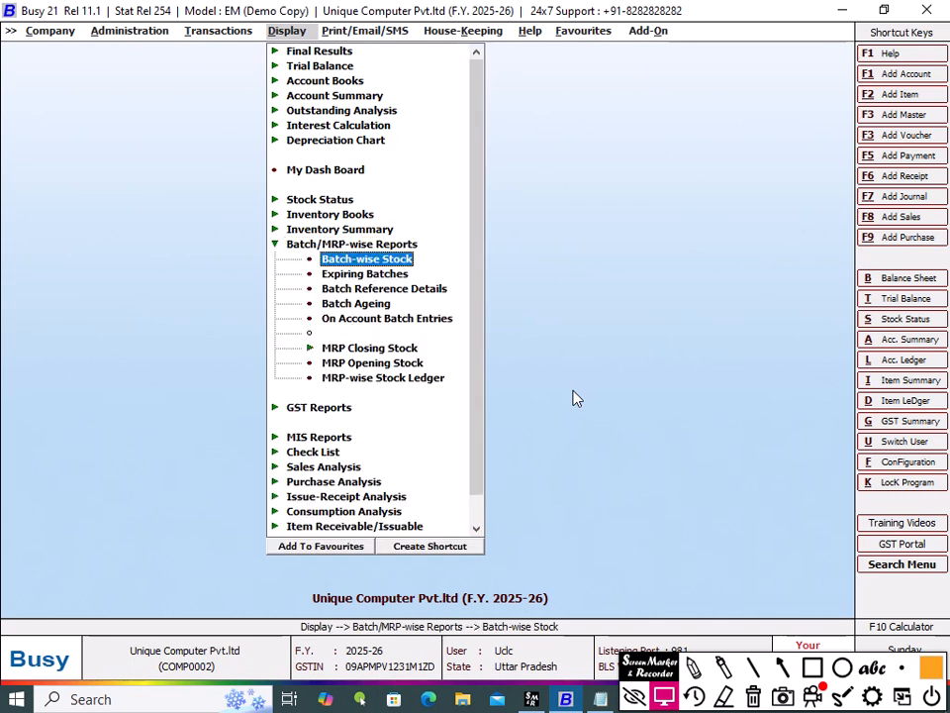
{"action": "key", "text": "Return"}
{"action": "key", "text": "Return"}
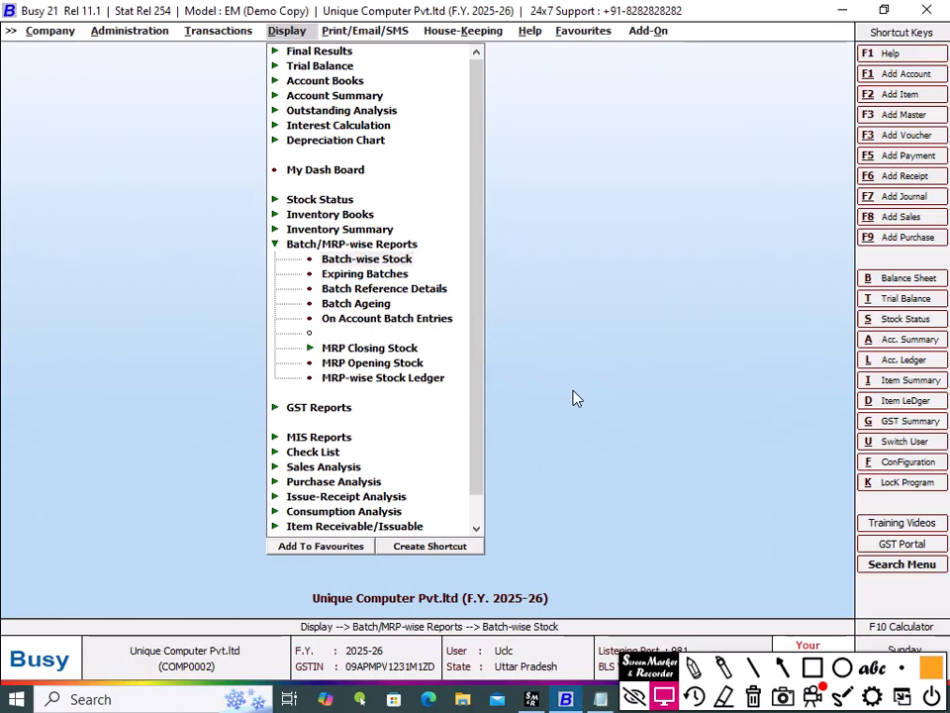
Display Paracetamol's batch-wise stock for 01-04-2025 with status ALL and no batch values, check its total in, out and pending quantities, and close the report.
{"action": "key", "text": "Return"}
{"action": "key", "text": "Return"}
{"action": "key", "text": "Return"}
{"action": "key", "text": "Return"}
{"action": "key", "text": "Return"}
{"action": "key", "text": "Return"}
{"action": "key", "text": "Return"}
{"action": "key", "text": "Return"}
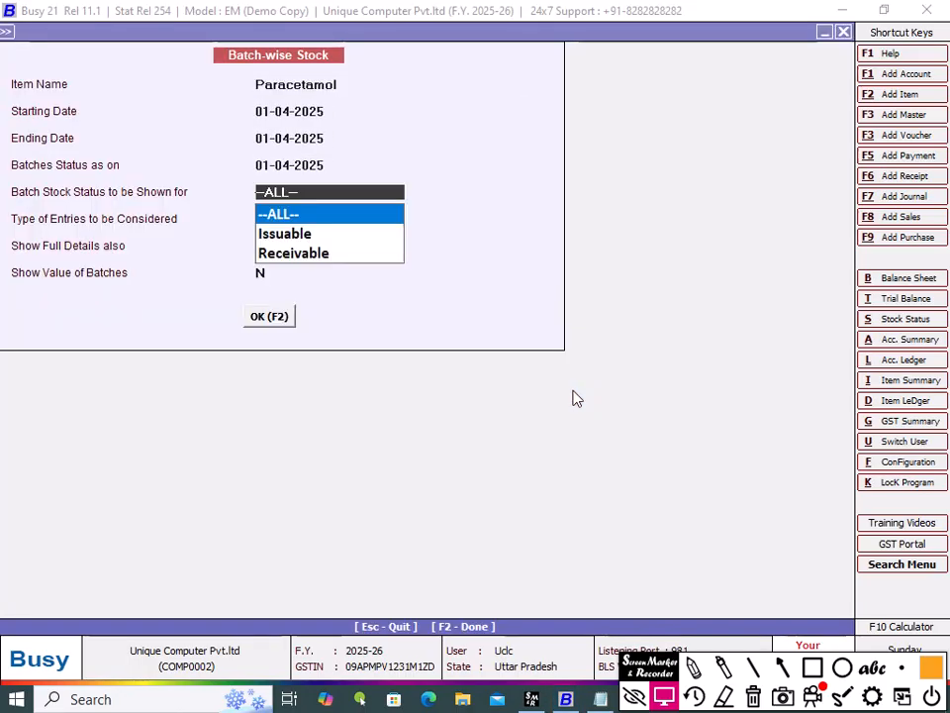
{"action": "key", "text": "F2"}
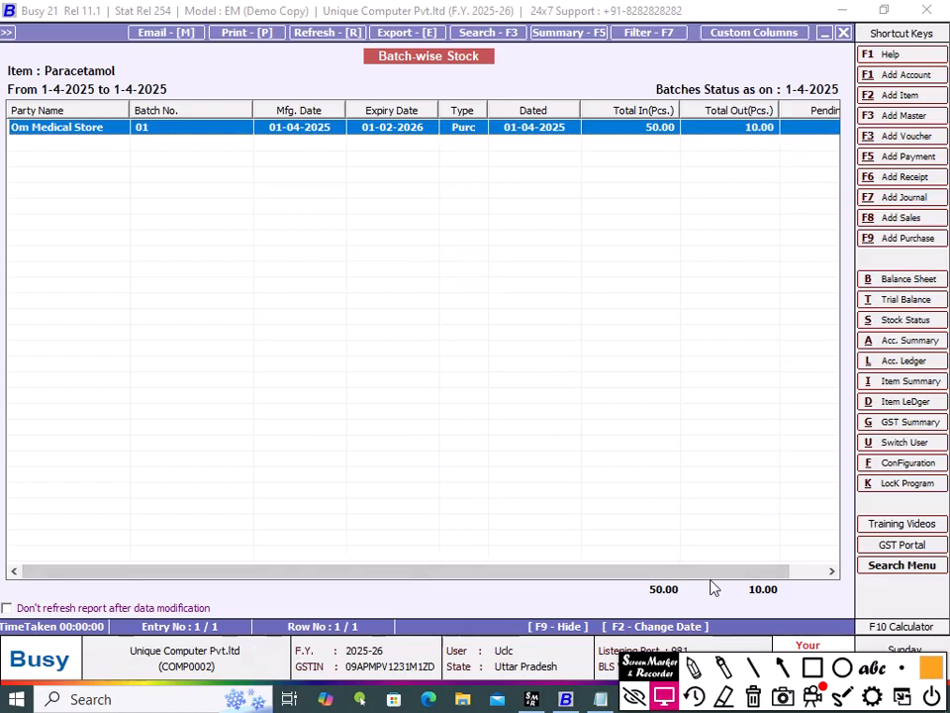
{"action": "left_click_drag", "start_coordinate": [717, 572], "coordinate": [782, 571]}
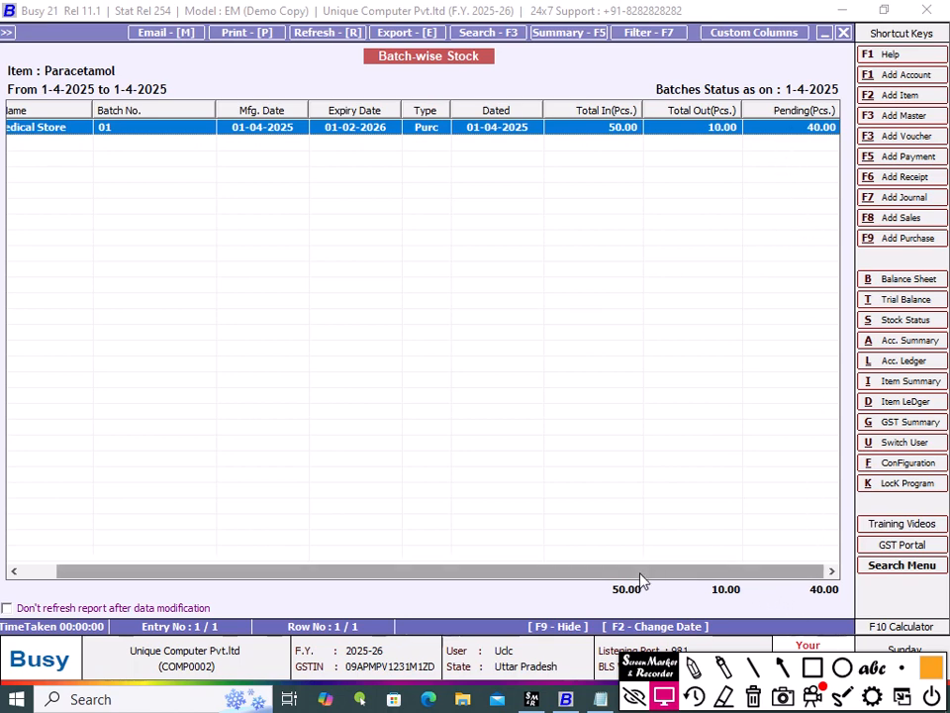
{"action": "left_click_drag", "start_coordinate": [639, 572], "coordinate": [439, 636]}
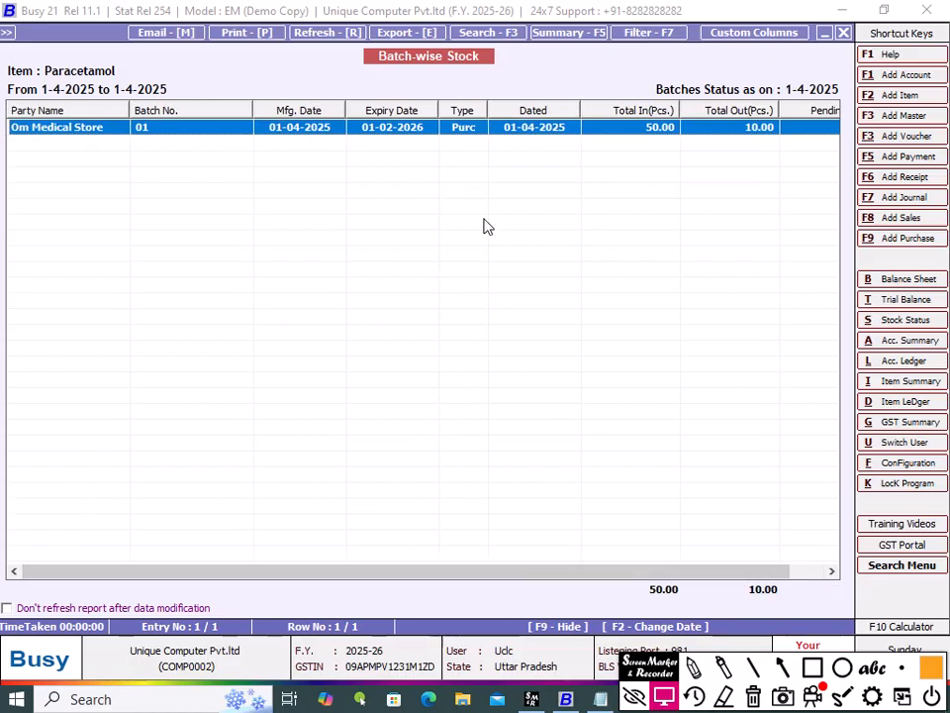
{"action": "key", "text": "Escape"}
{"action": "key", "text": "Escape"}
{"action": "key", "text": "Escape"}
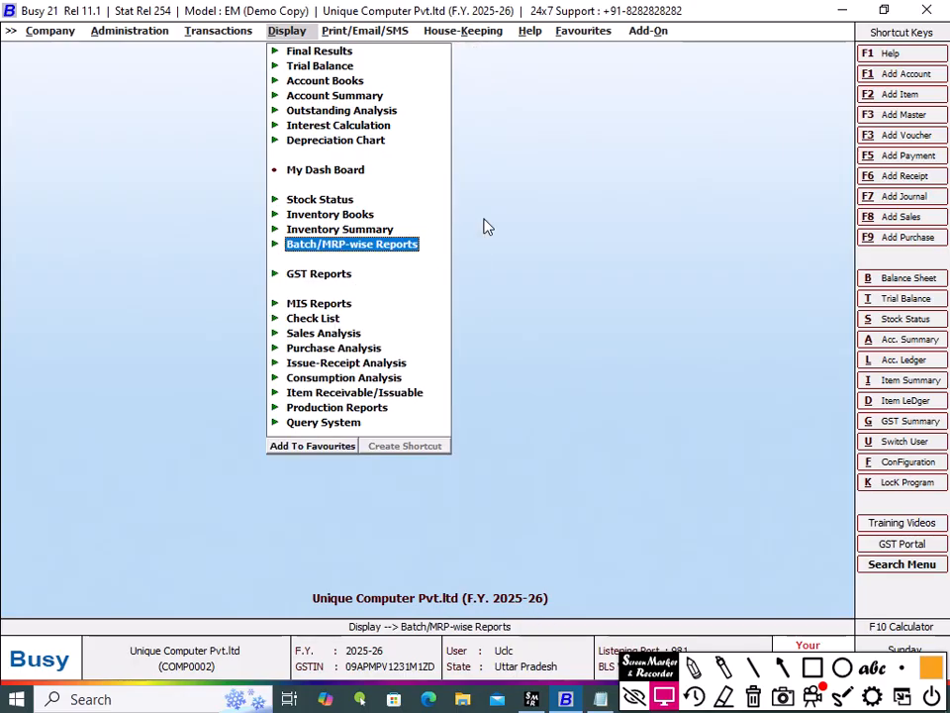
Open the Expiring Batches report from the batch/MRP-wise reports in till-date mode and choose Paracetamol as the item.
{"action": "key", "text": "Return"}
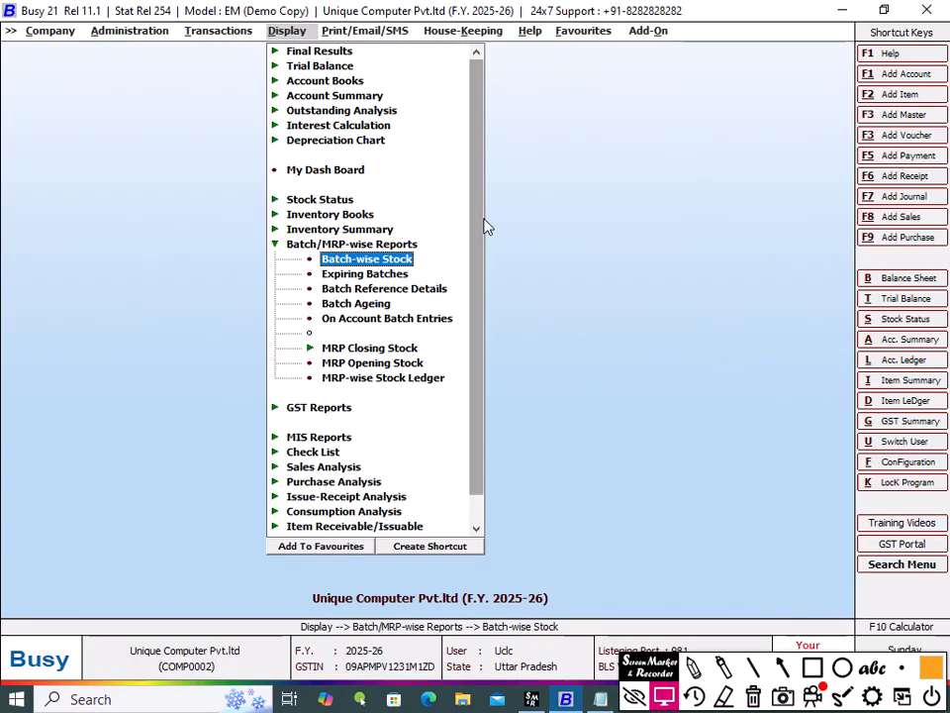
{"action": "key", "text": "Down"}
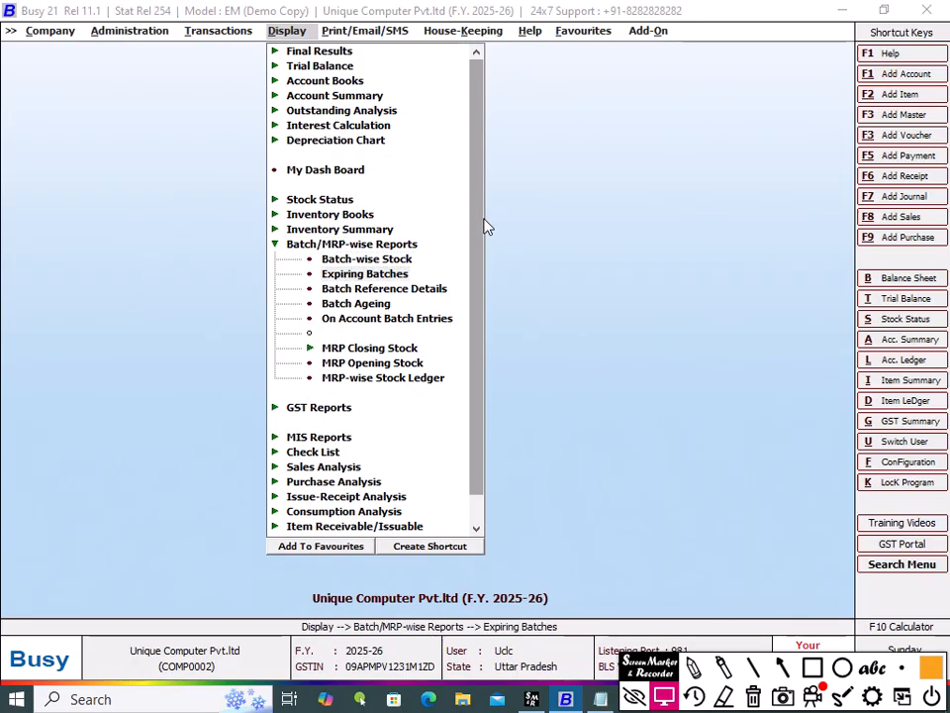
{"action": "key", "text": "Return"}
{"action": "key", "text": "Return"}
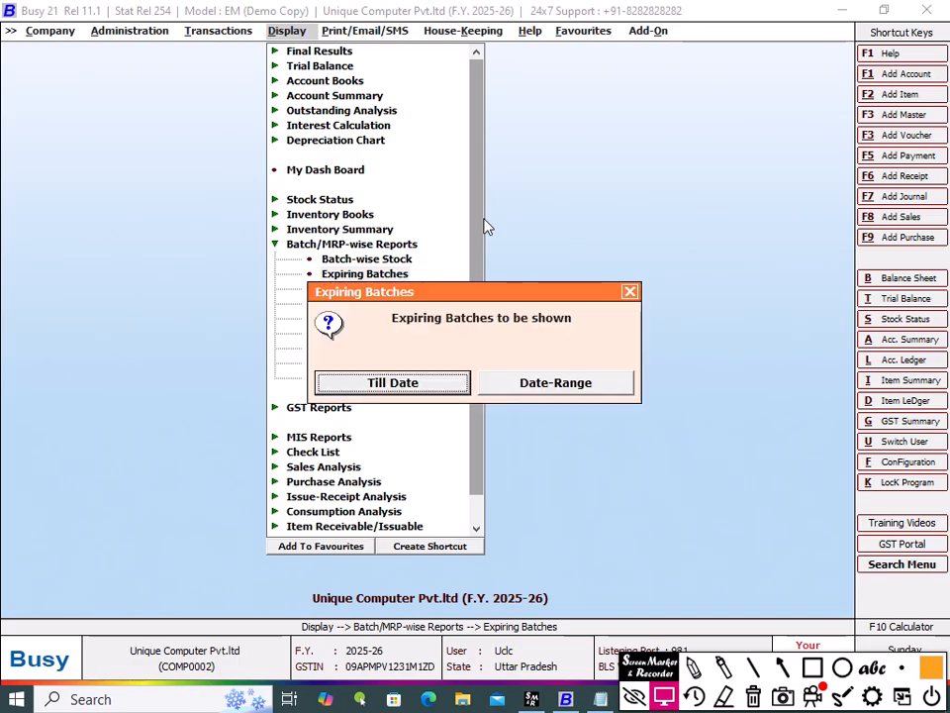
{"action": "key", "text": "Return"}
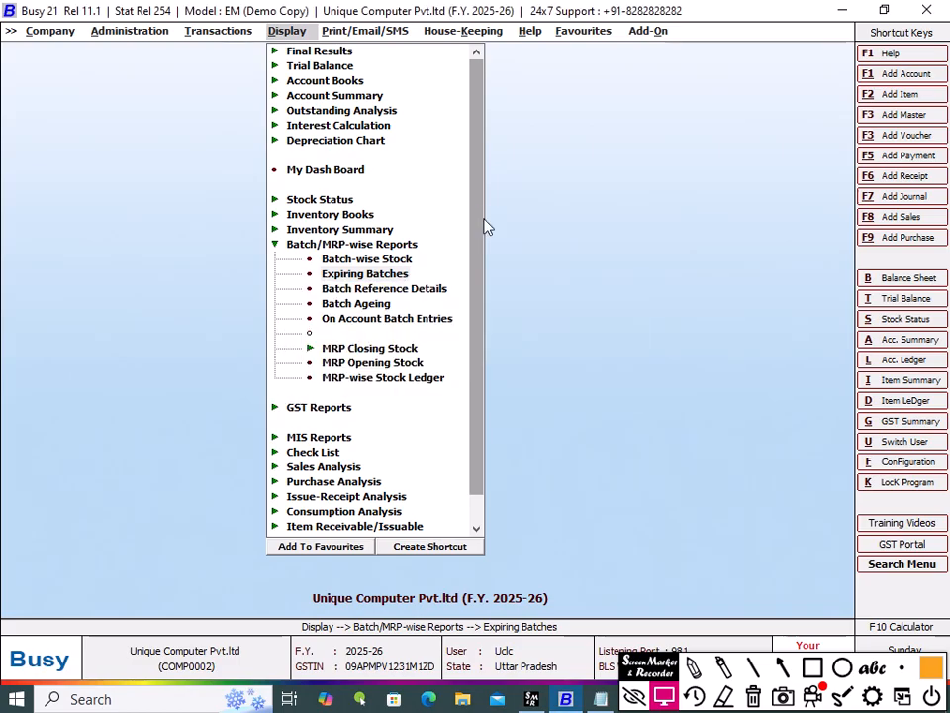
{"action": "key", "text": "Return"}
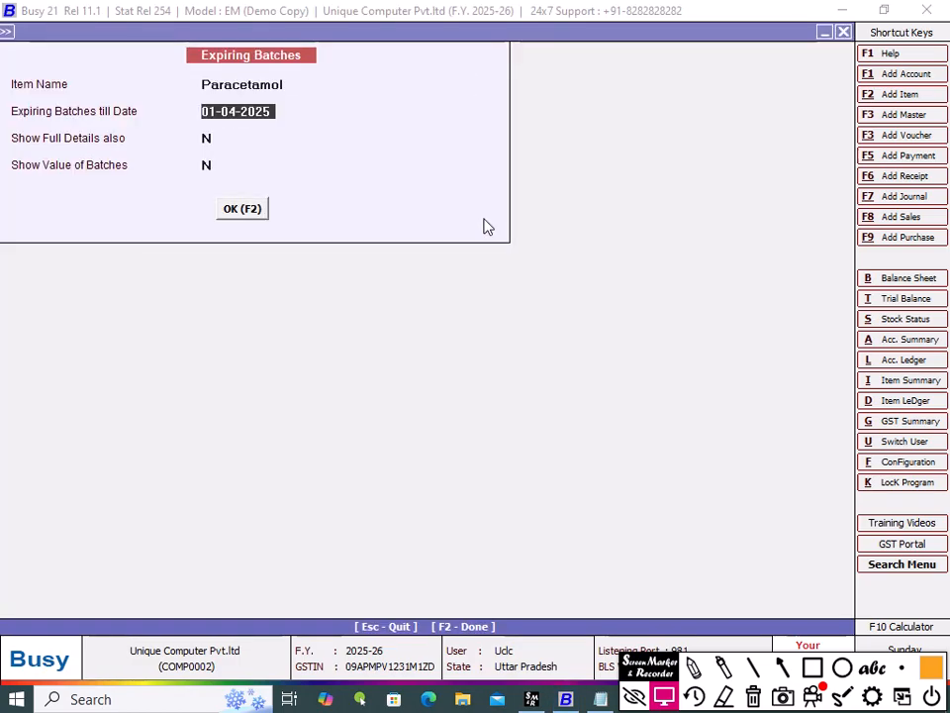
Display Paracetamol's batches expiring till 01-10-2025 without full details or batch values, check the list, and close the report.
{"action": "type", "text": "01/10/2025"}
{"action": "key", "text": "Return"}
{"action": "key", "text": "Return"}
{"action": "key", "text": "Return"}
{"action": "key", "text": "Return"}
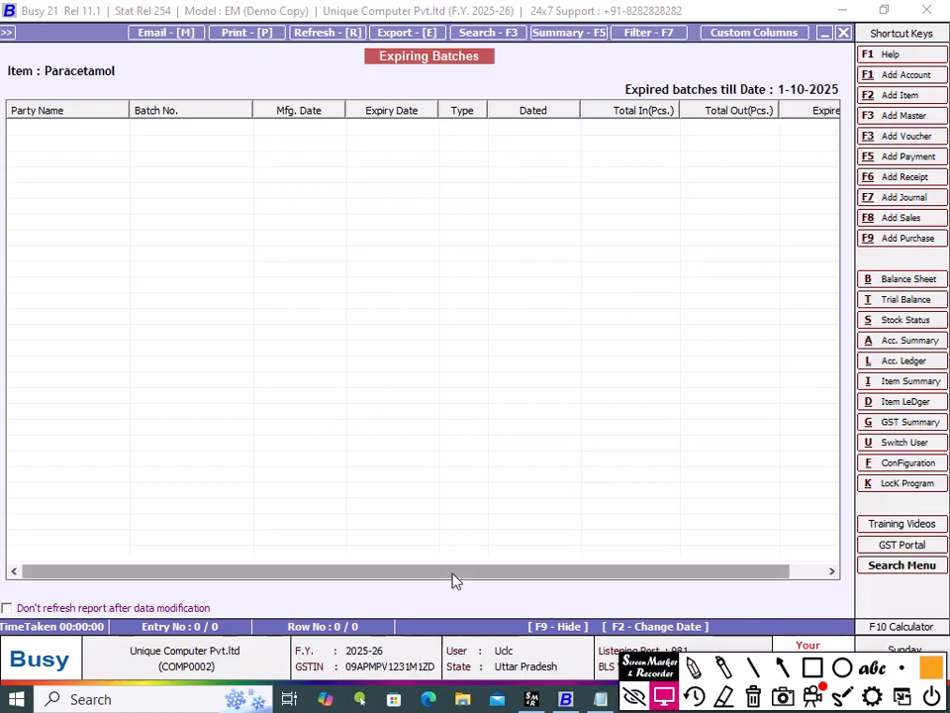
{"action": "left_click_drag", "start_coordinate": [451, 575], "coordinate": [286, 588]}
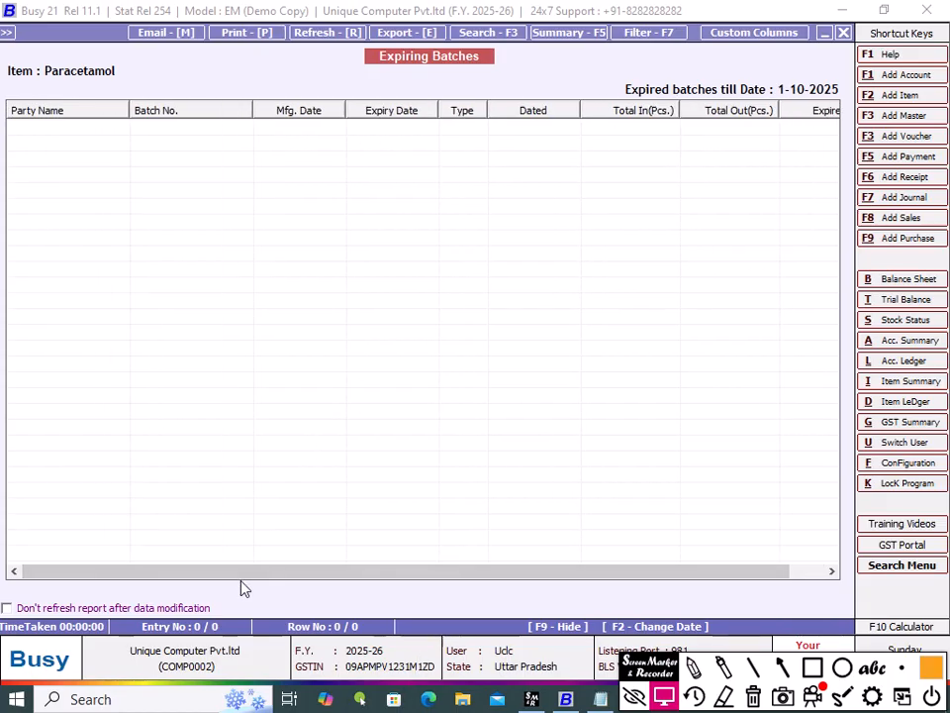
{"action": "key", "text": "Escape"}
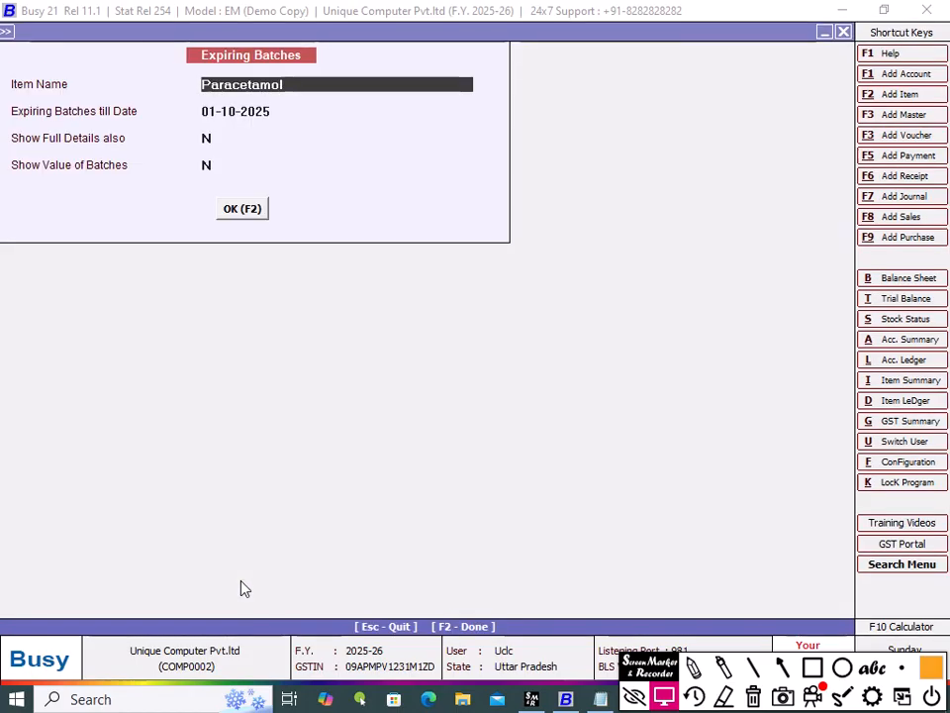
Display Paracetamol's batches expiring till 01-04-2026 without full details or values, check the expired quantity, and close the report.
{"action": "key", "text": "Return"}
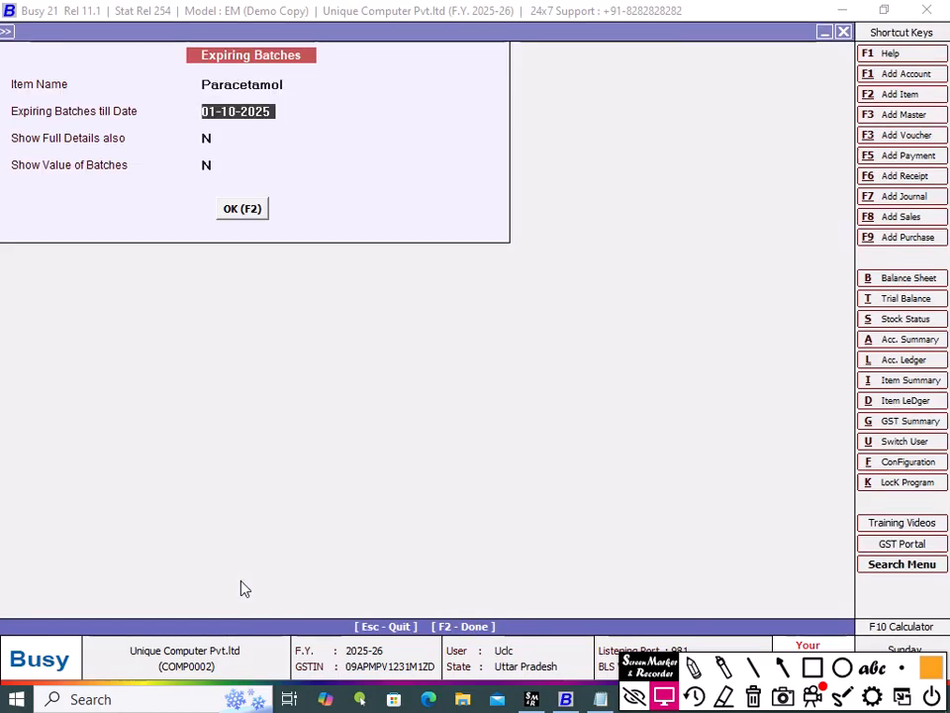
{"action": "type", "text": "01/4/2026"}
{"action": "key", "text": "Return"}
{"action": "key", "text": "Return"}
{"action": "key", "text": "Return"}
{"action": "key", "text": "Return"}
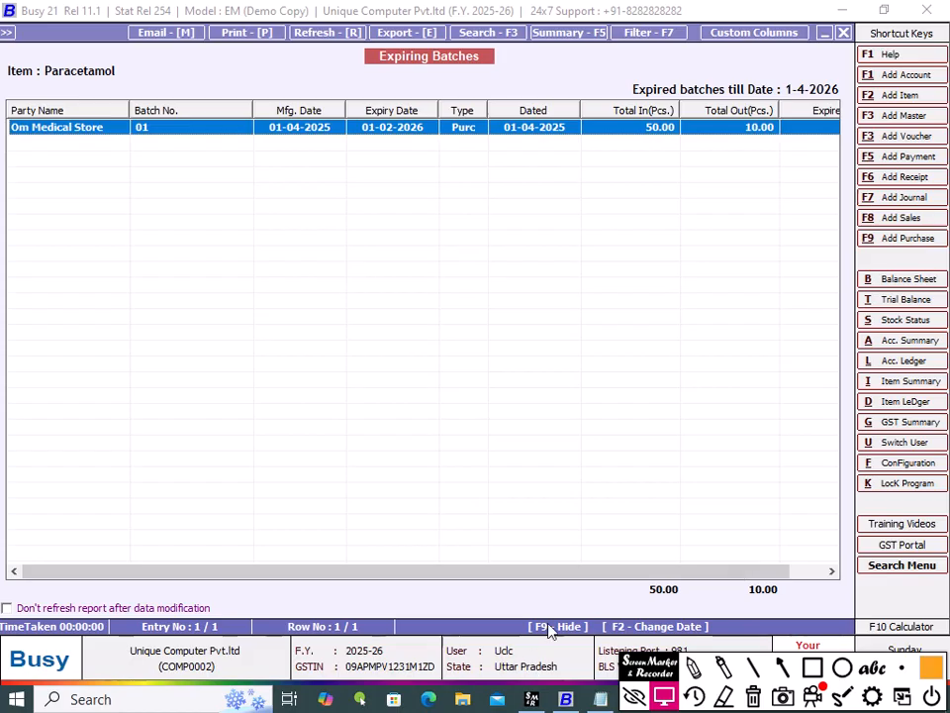
{"action": "left_click_drag", "start_coordinate": [557, 572], "coordinate": [600, 572]}
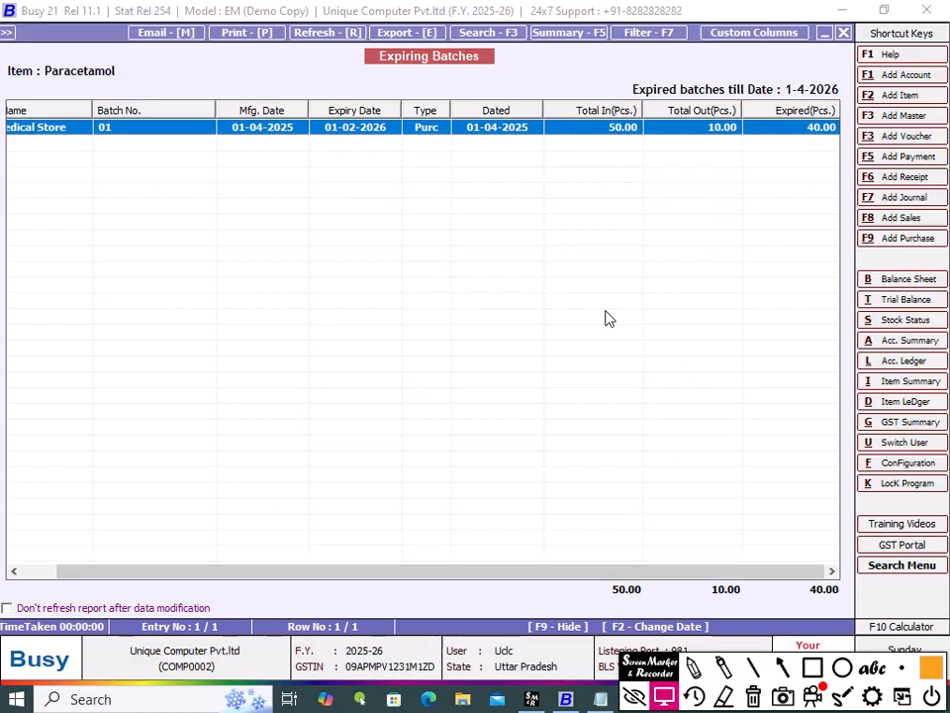
{"action": "key", "text": "Escape"}
Display Paracetamol's batches expiring till 01-01-2026 without full details or batch values, and check the expired quantity column.
{"action": "key", "text": "Return"}
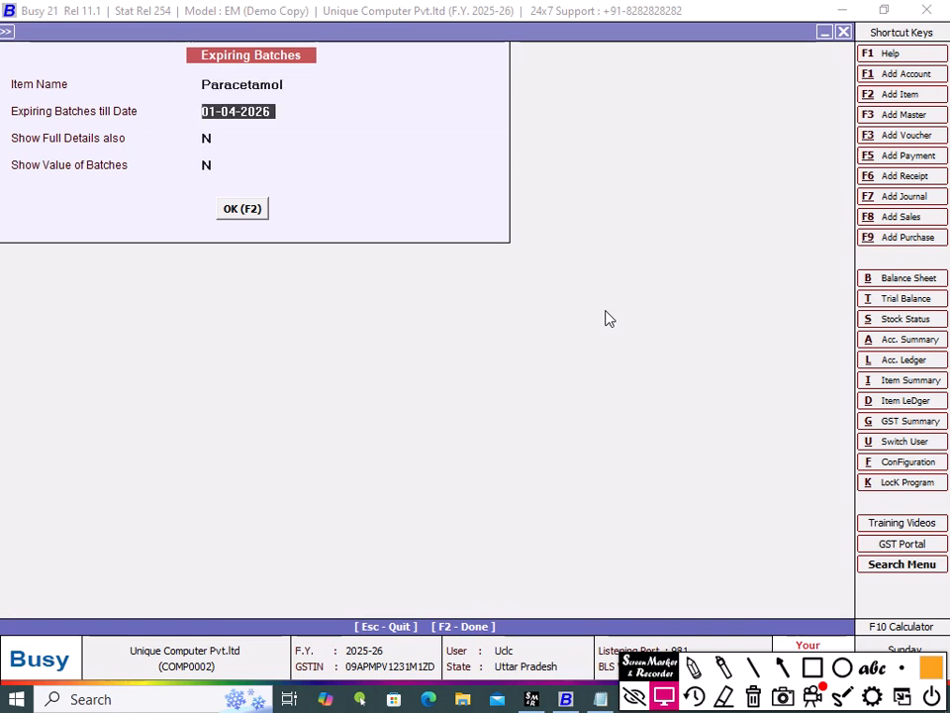
{"action": "type", "text": "01/01/2026"}
{"action": "key", "text": "Return"}
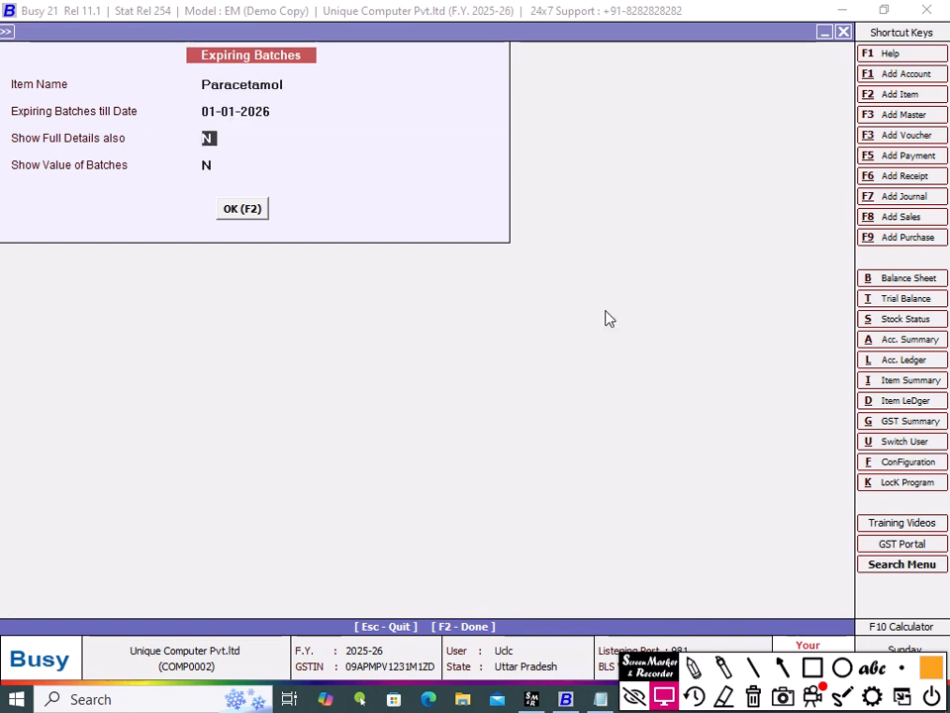
{"action": "key", "text": "Return"}
{"action": "key", "text": "Return"}
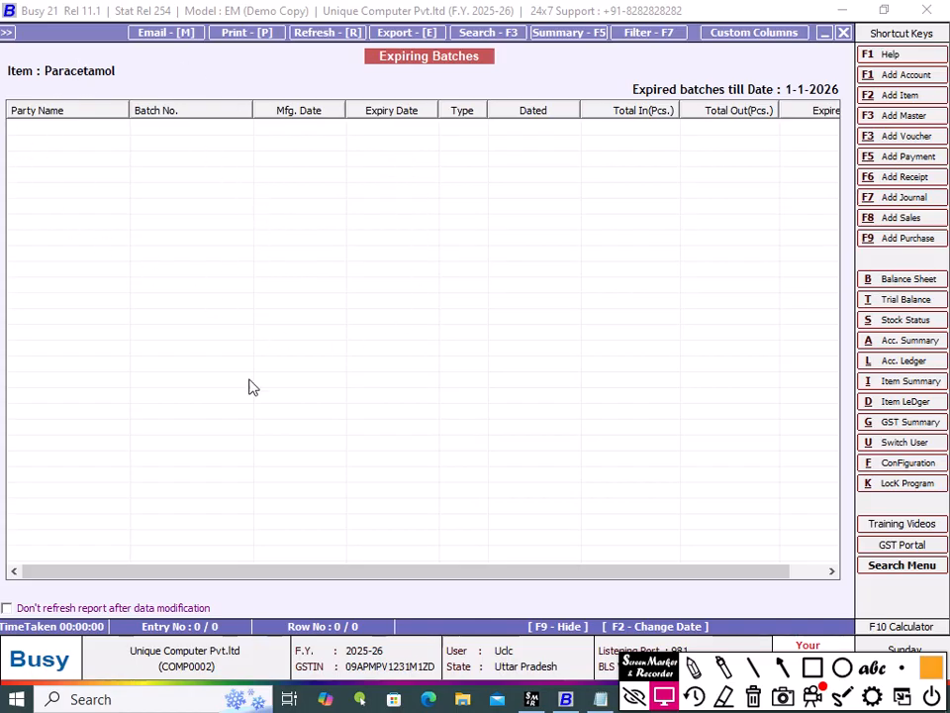
{"action": "left_click_drag", "start_coordinate": [337, 580], "coordinate": [479, 578]}
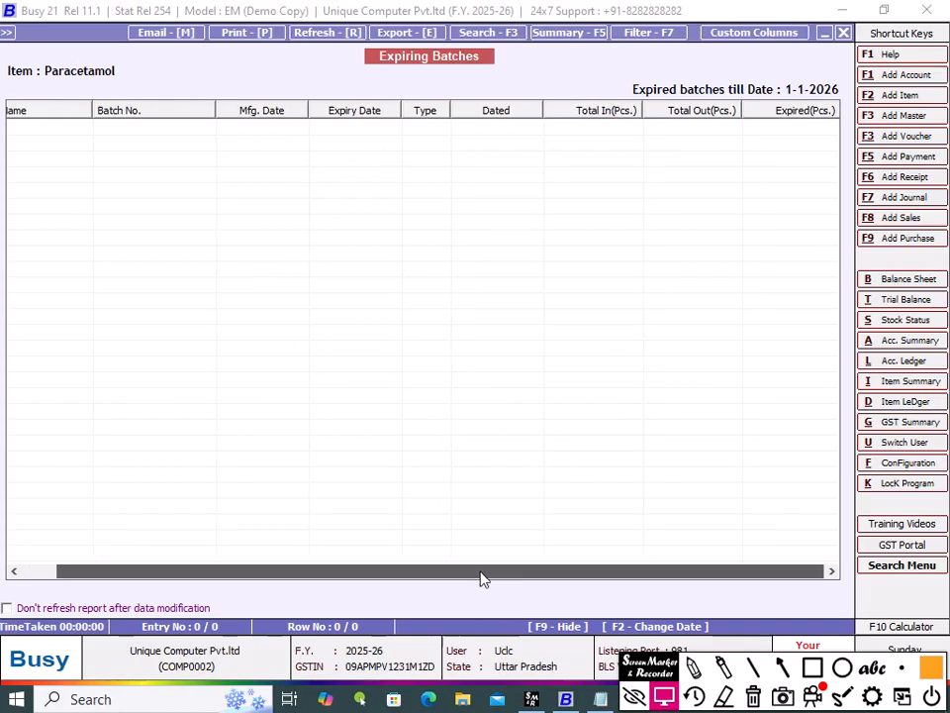